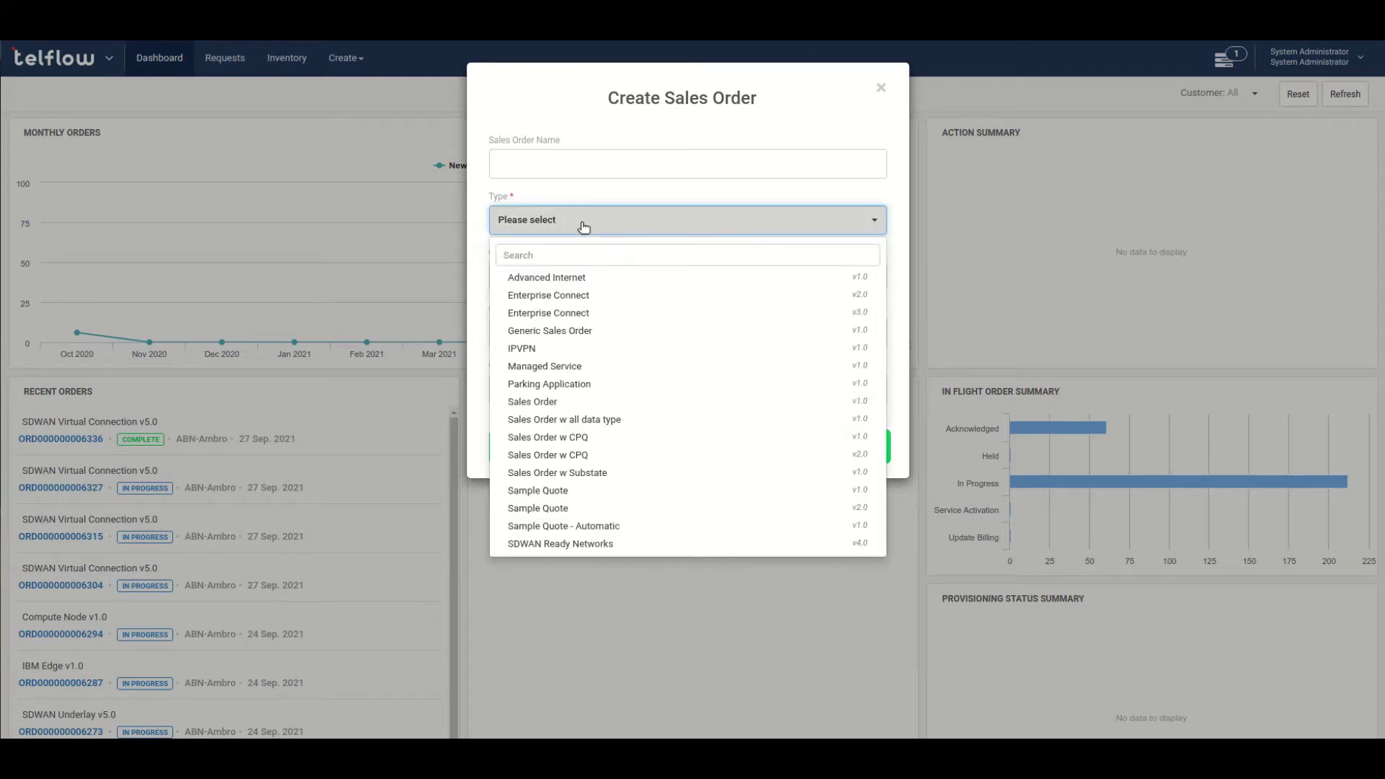
# Create a sales order of type SDWAN Ready Networks named ABN 001, filling in the customer reference
pyautogui.click(598, 545)
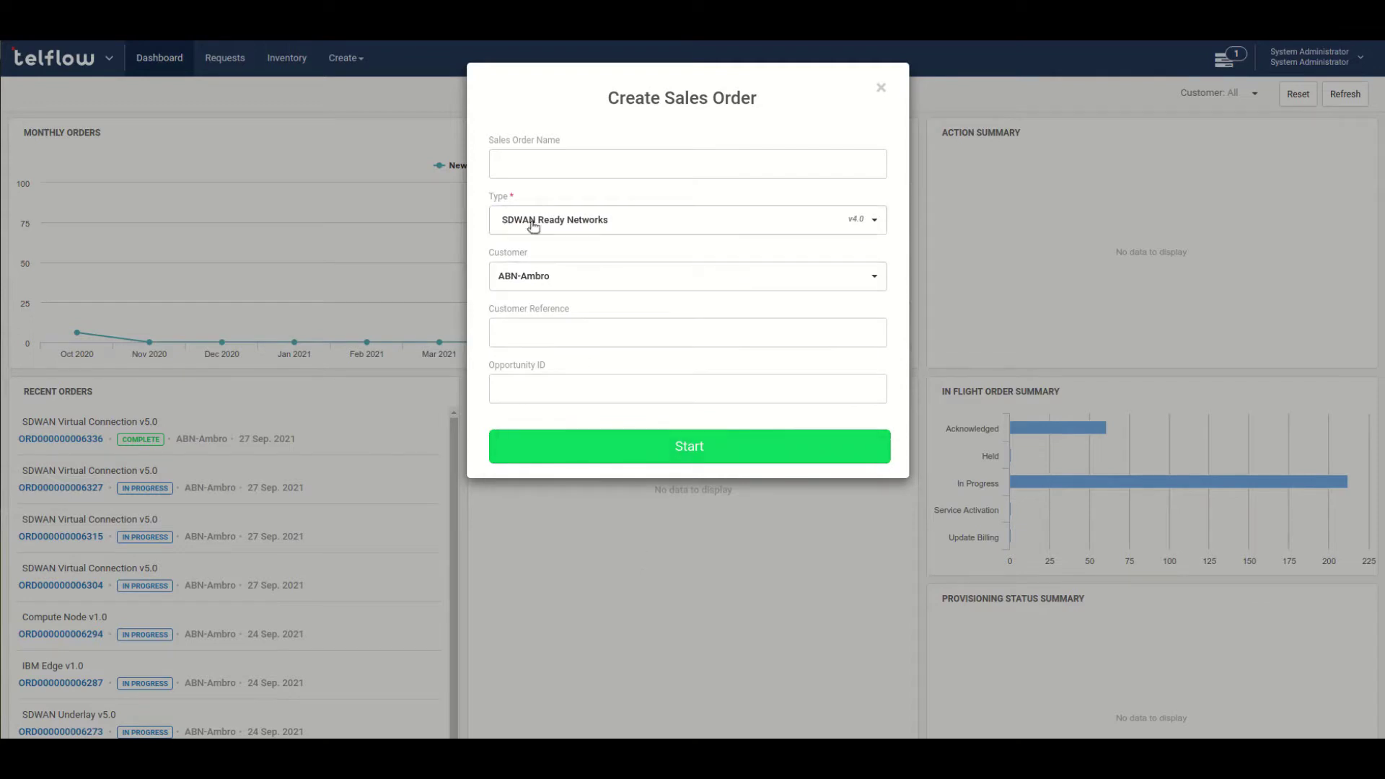
pyautogui.click(533, 162)
pyautogui.write('ABN ')
pyautogui.write('004')
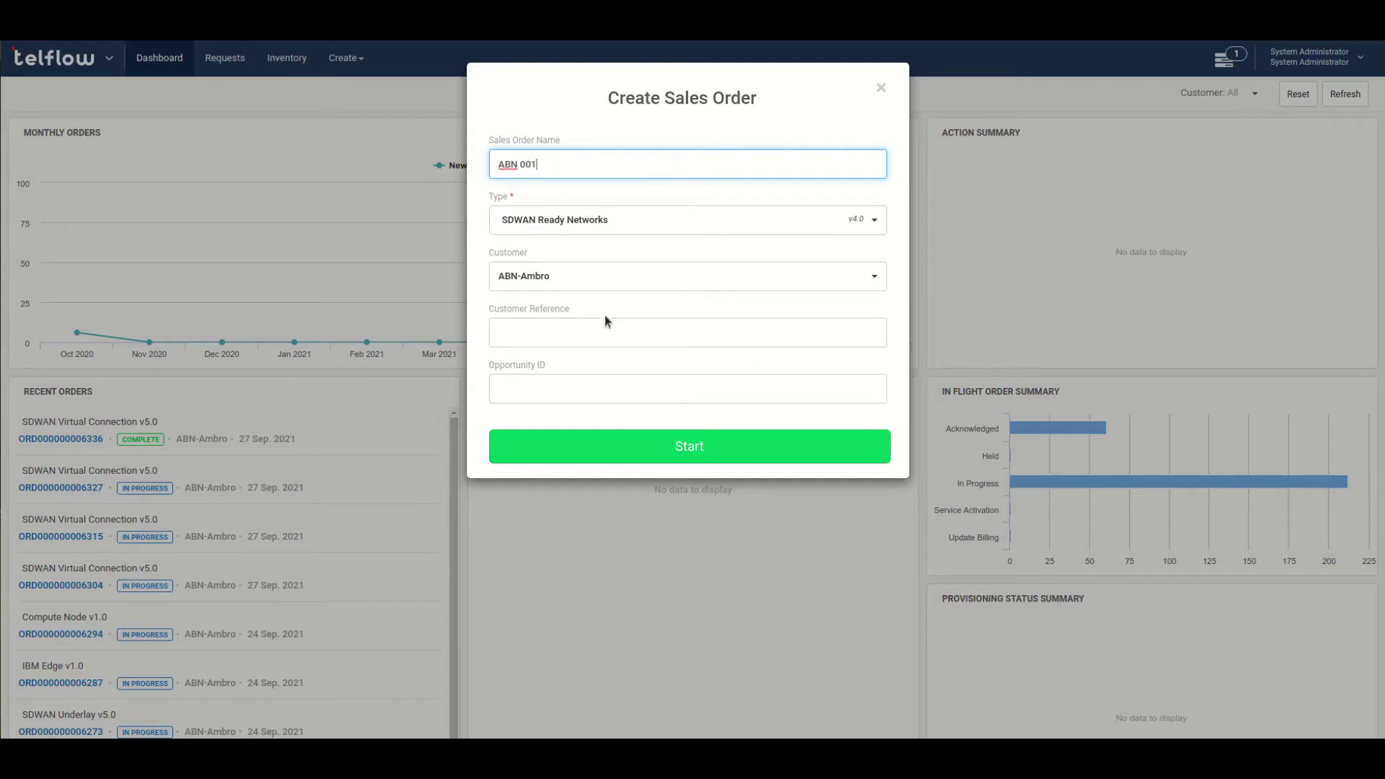
pyautogui.click(567, 336)
pyautogui.write('123465')
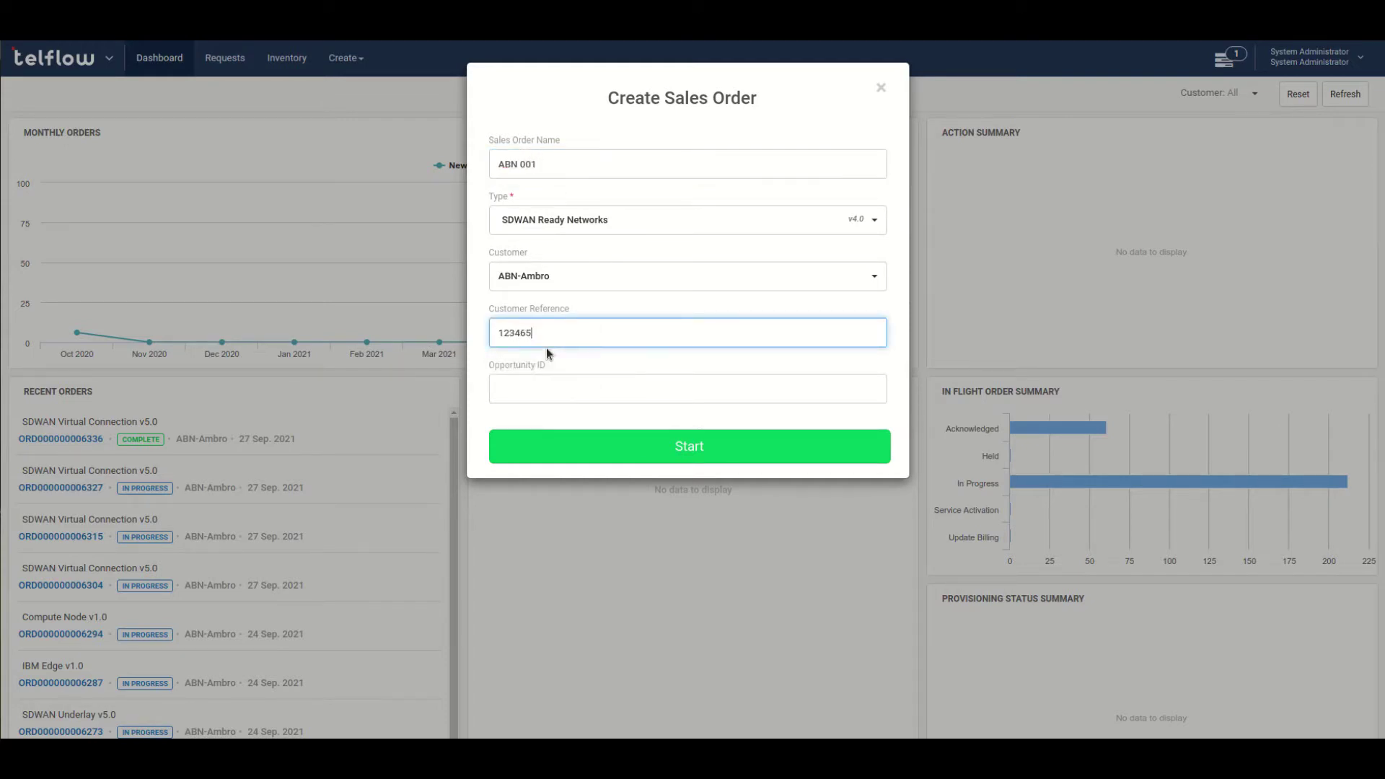
pyautogui.click(686, 458)
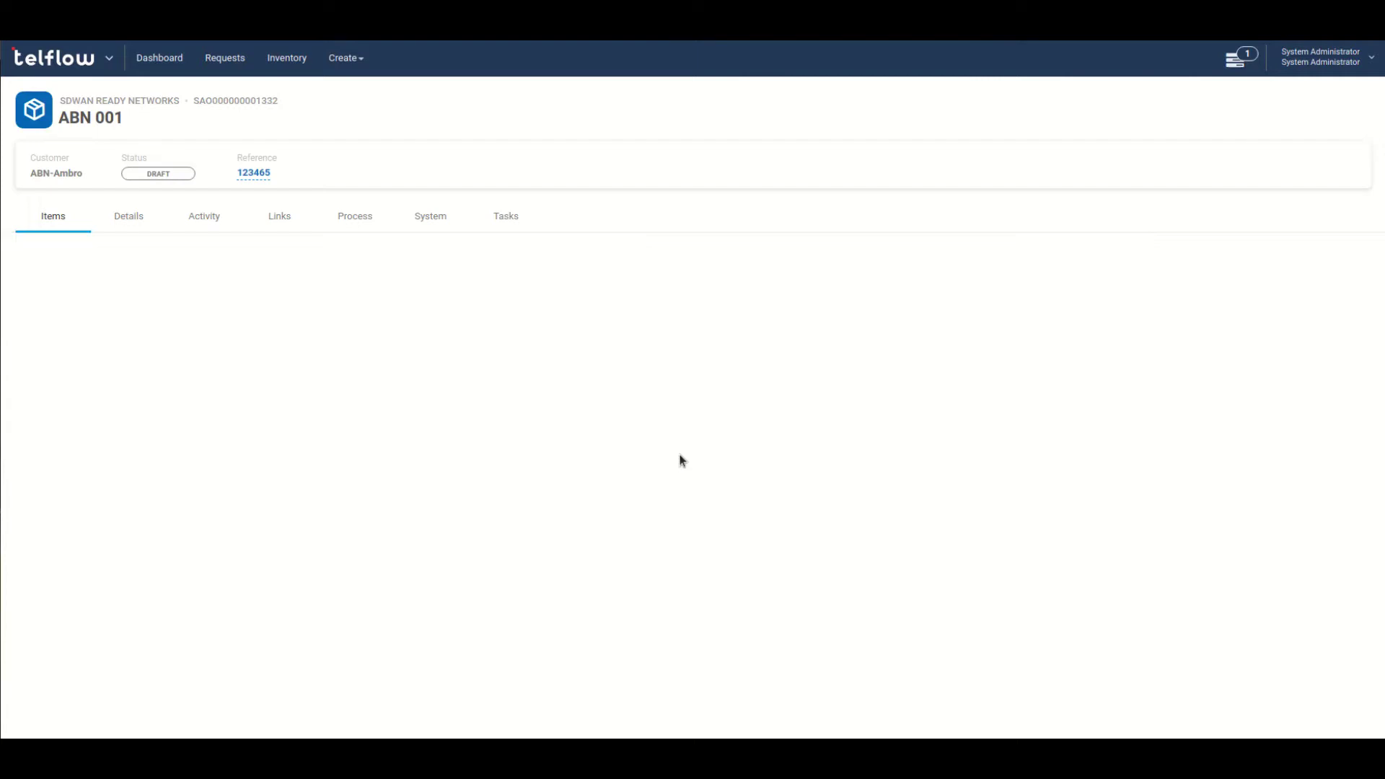
# Add a new SDWAN Virtual Connection product line item to the sales order with its default item name
pyautogui.click(1177, 264)
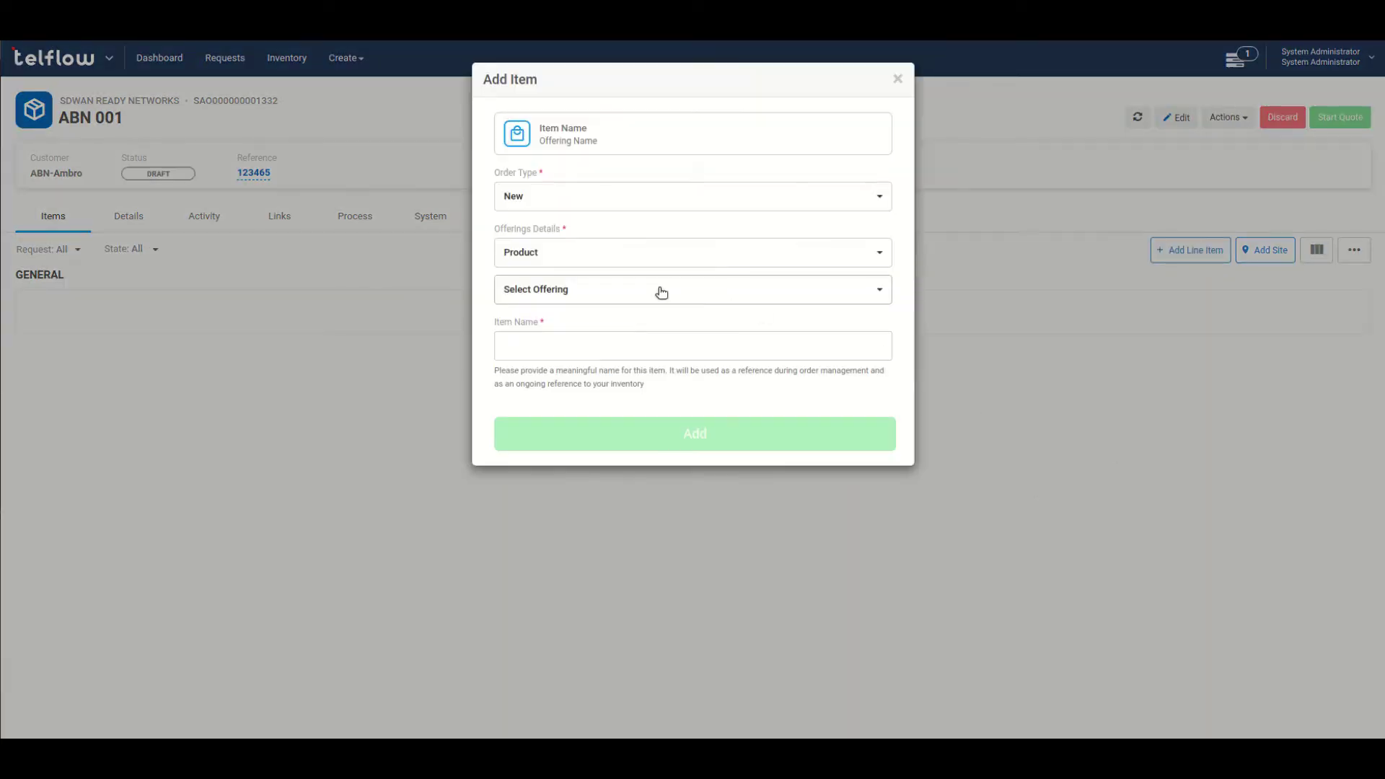
pyautogui.click(661, 290)
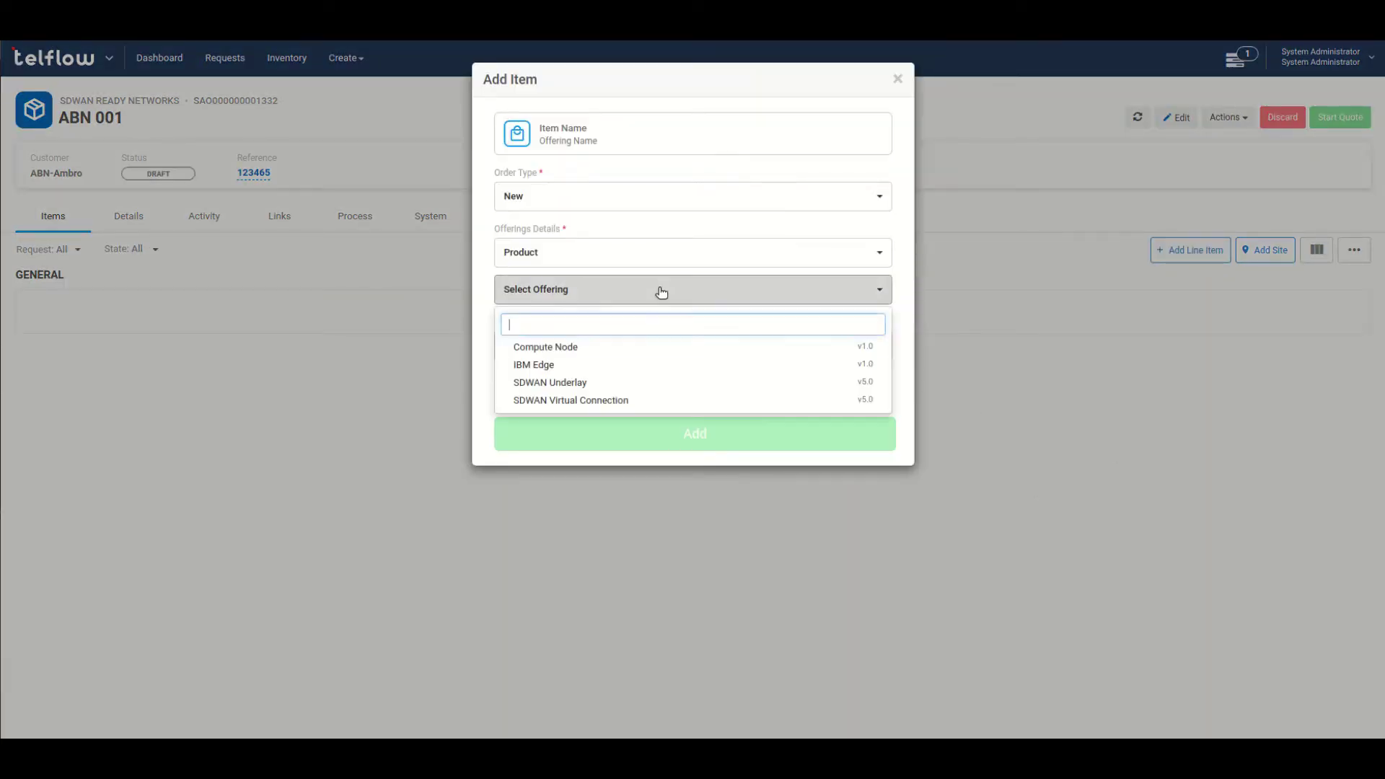
pyautogui.click(622, 402)
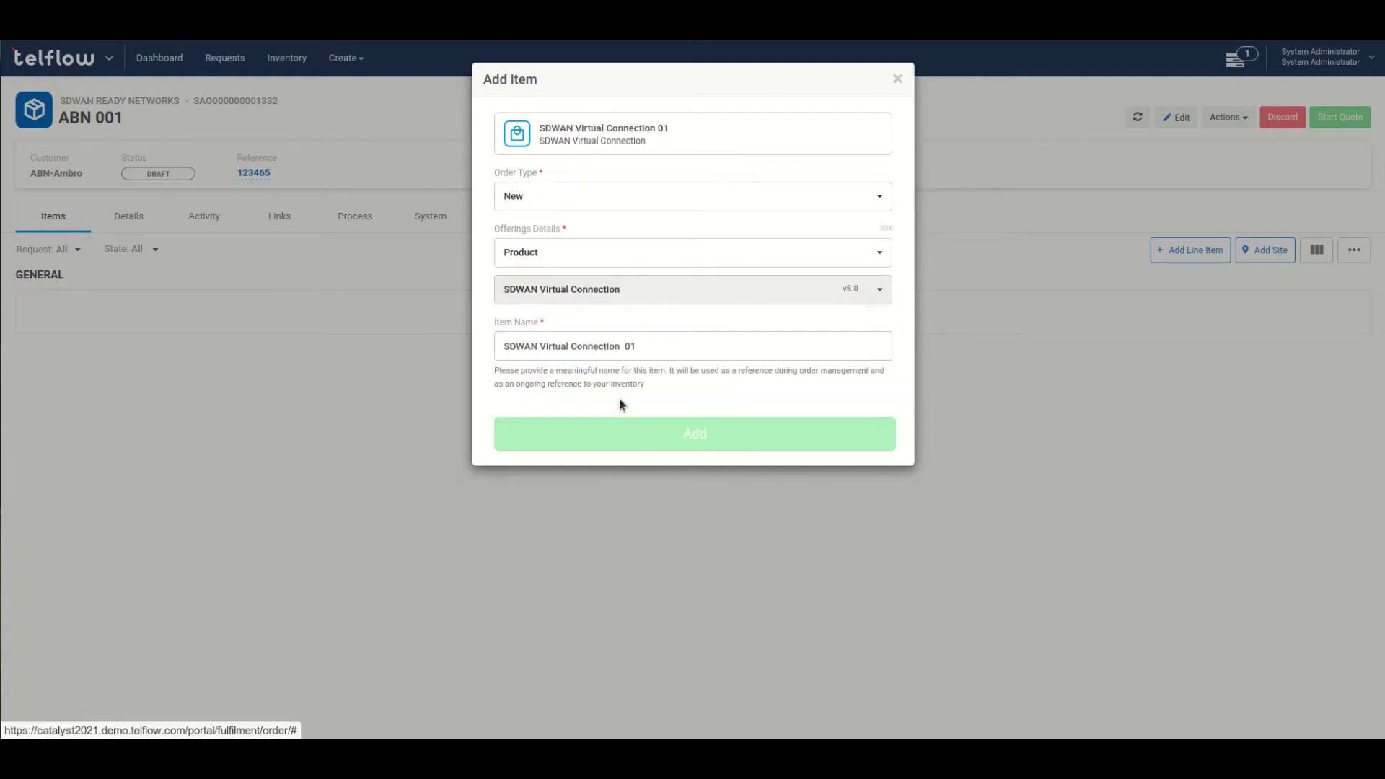
pyautogui.click(698, 438)
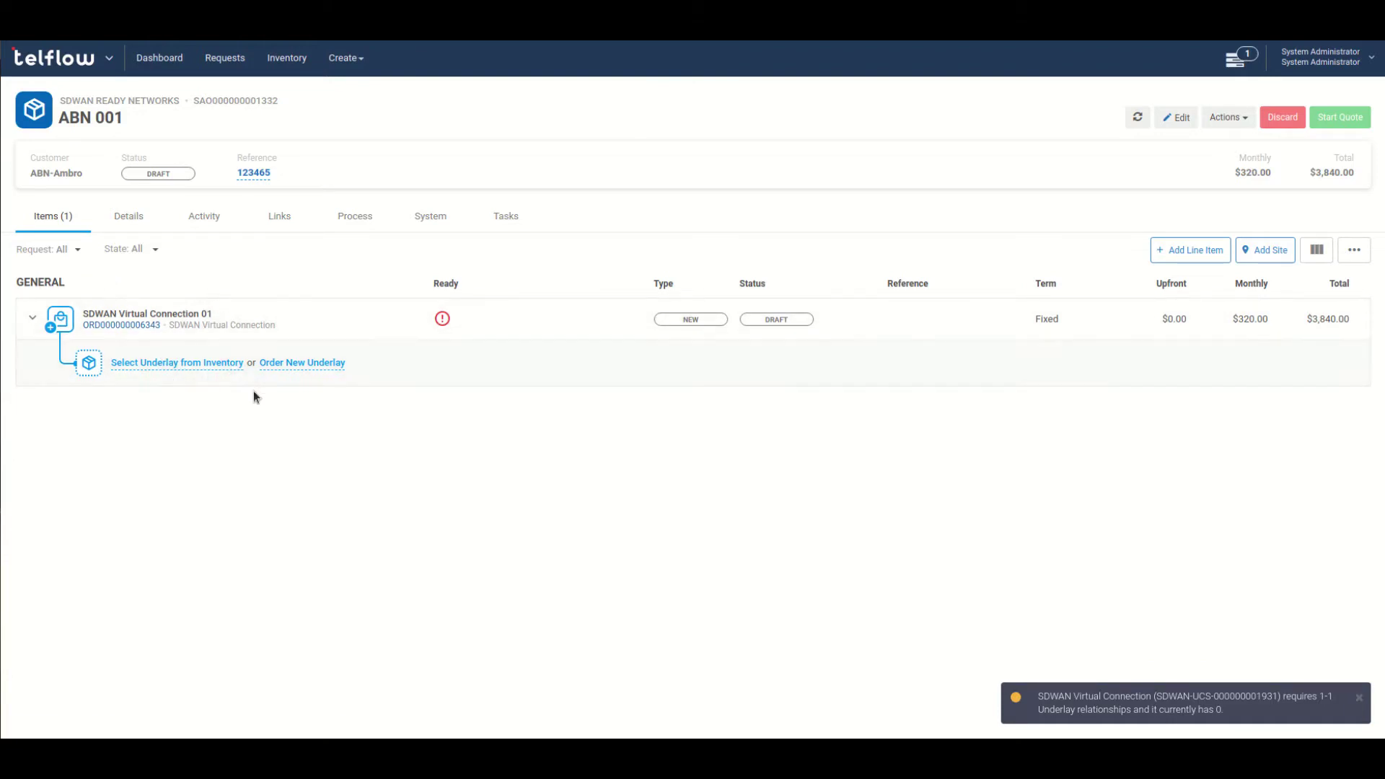
# Review the underlays in inventory without selecting one, and order a new SDWAN Underlay product for the virtual connection
pyautogui.click(193, 367)
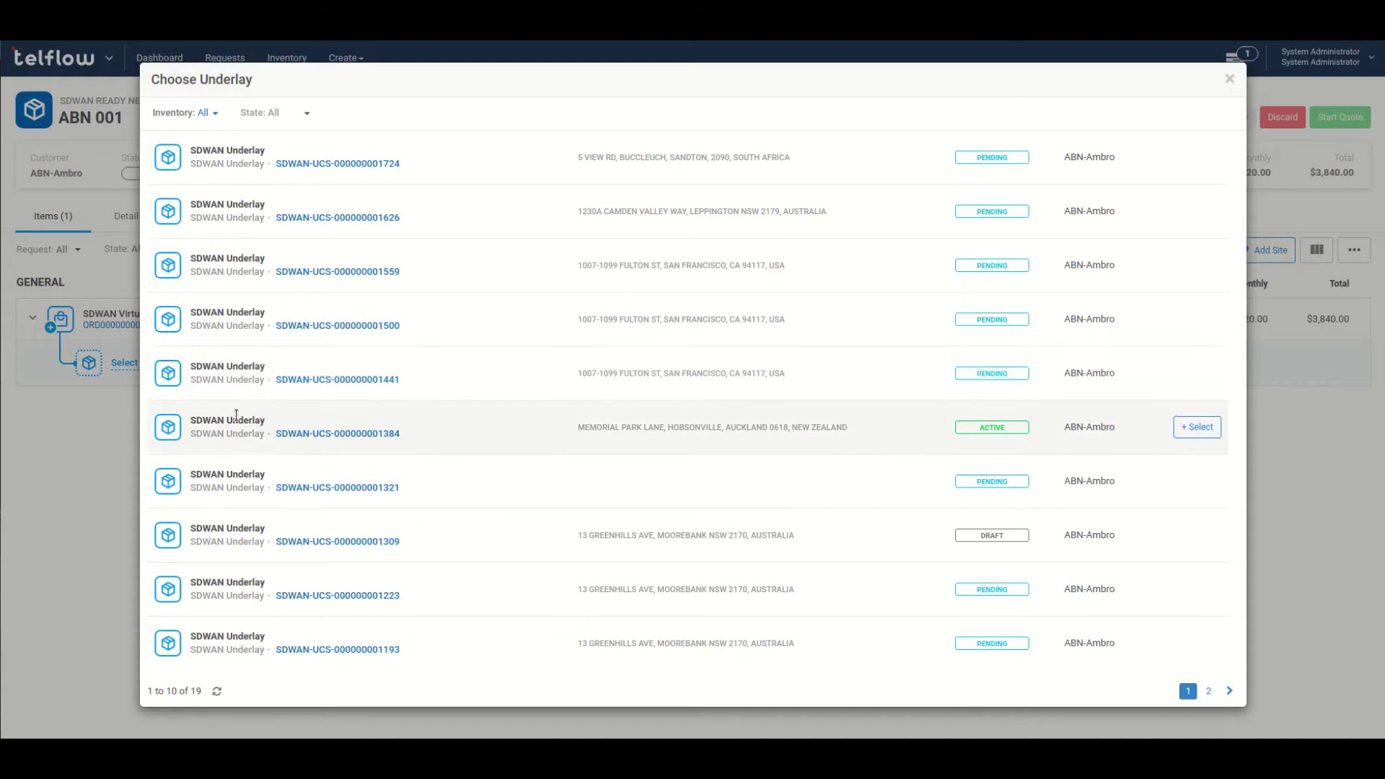
pyautogui.click(1230, 79)
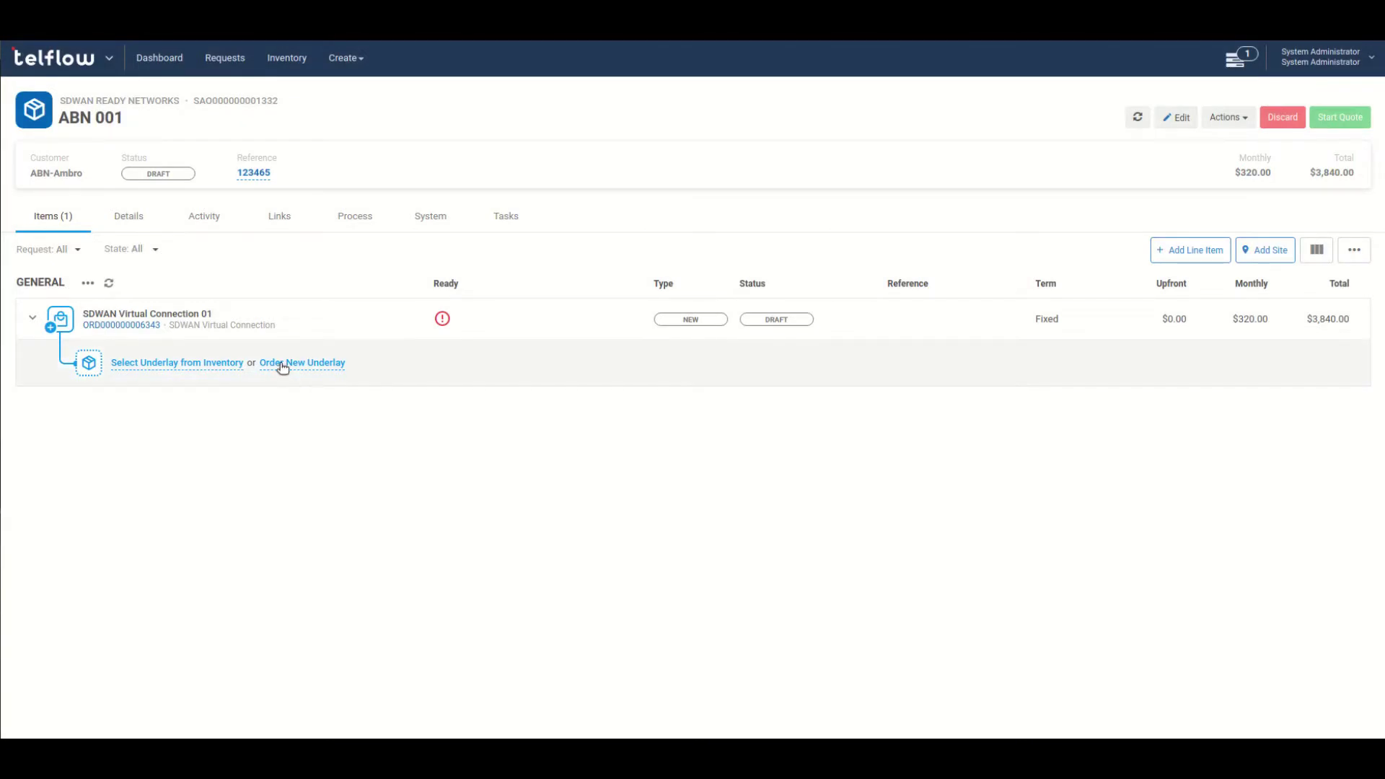
pyautogui.click(282, 364)
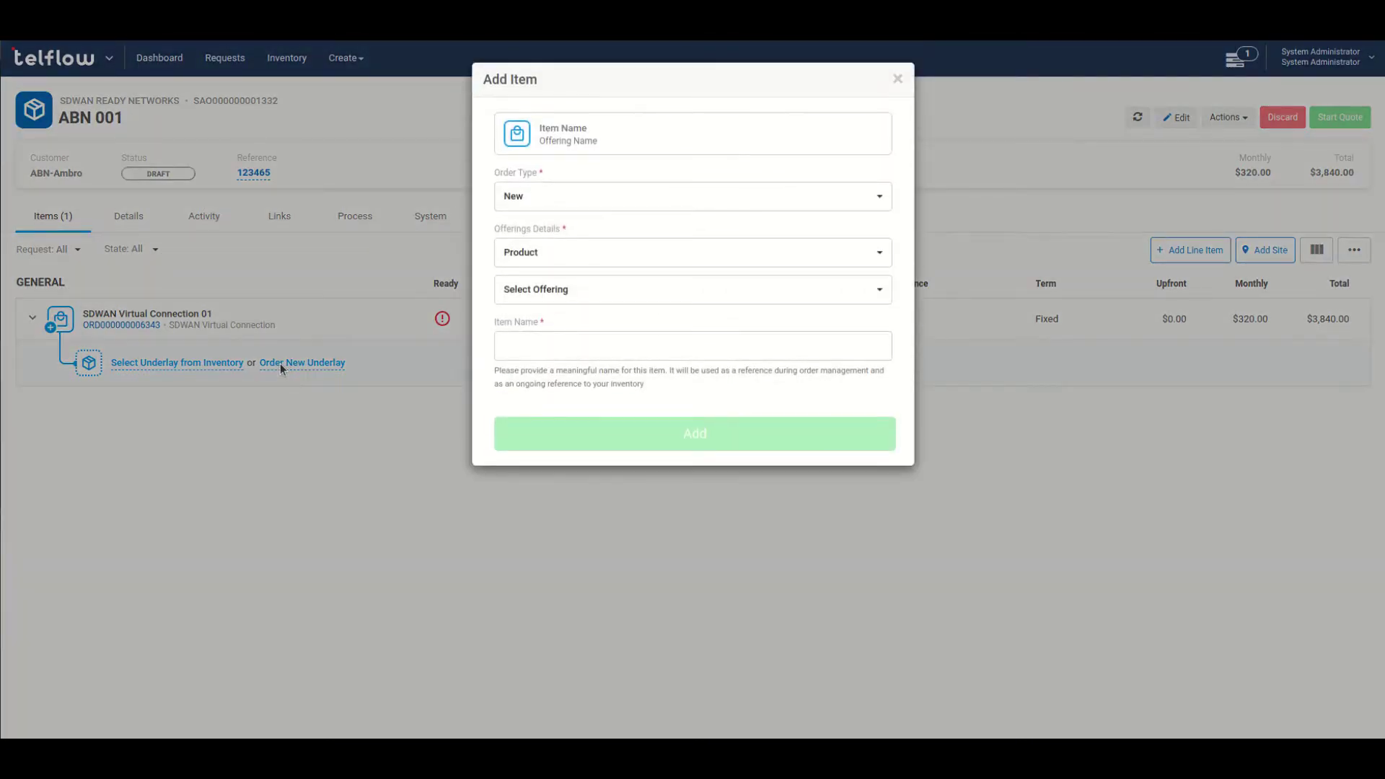
pyautogui.click(565, 291)
pyautogui.click(564, 347)
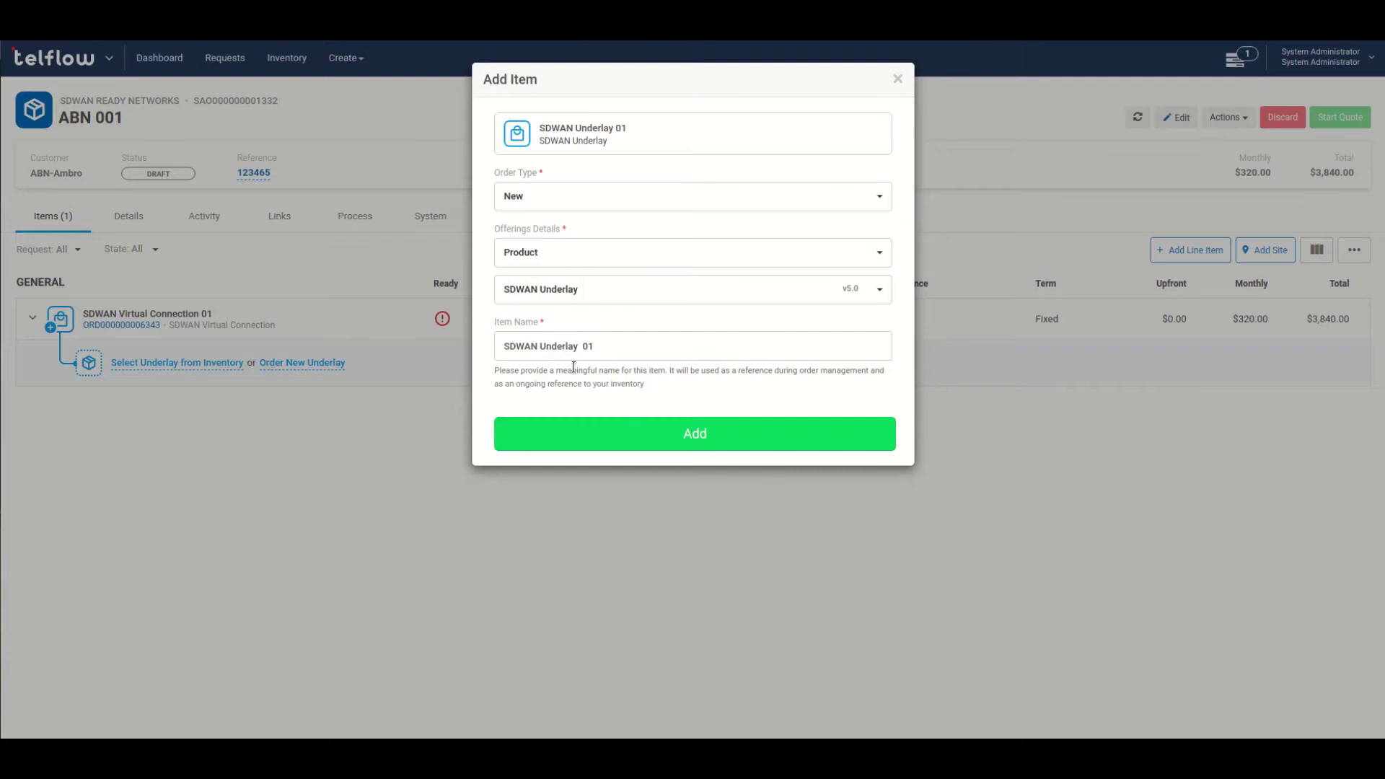
pyautogui.click(600, 435)
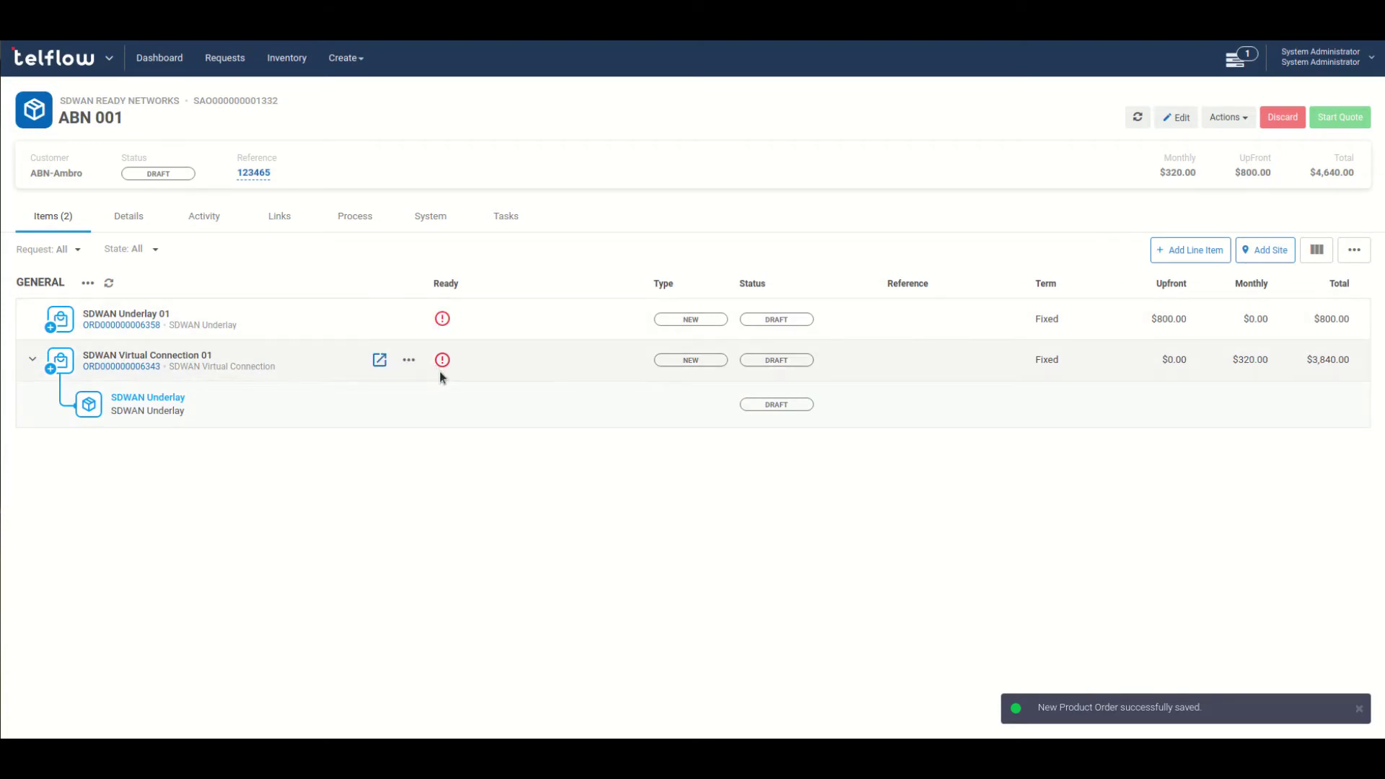
# Open the SDWAN Underlay 01 order, search for its site with 100, and choose the first San Francisco result
pyautogui.moveTo(443, 371)
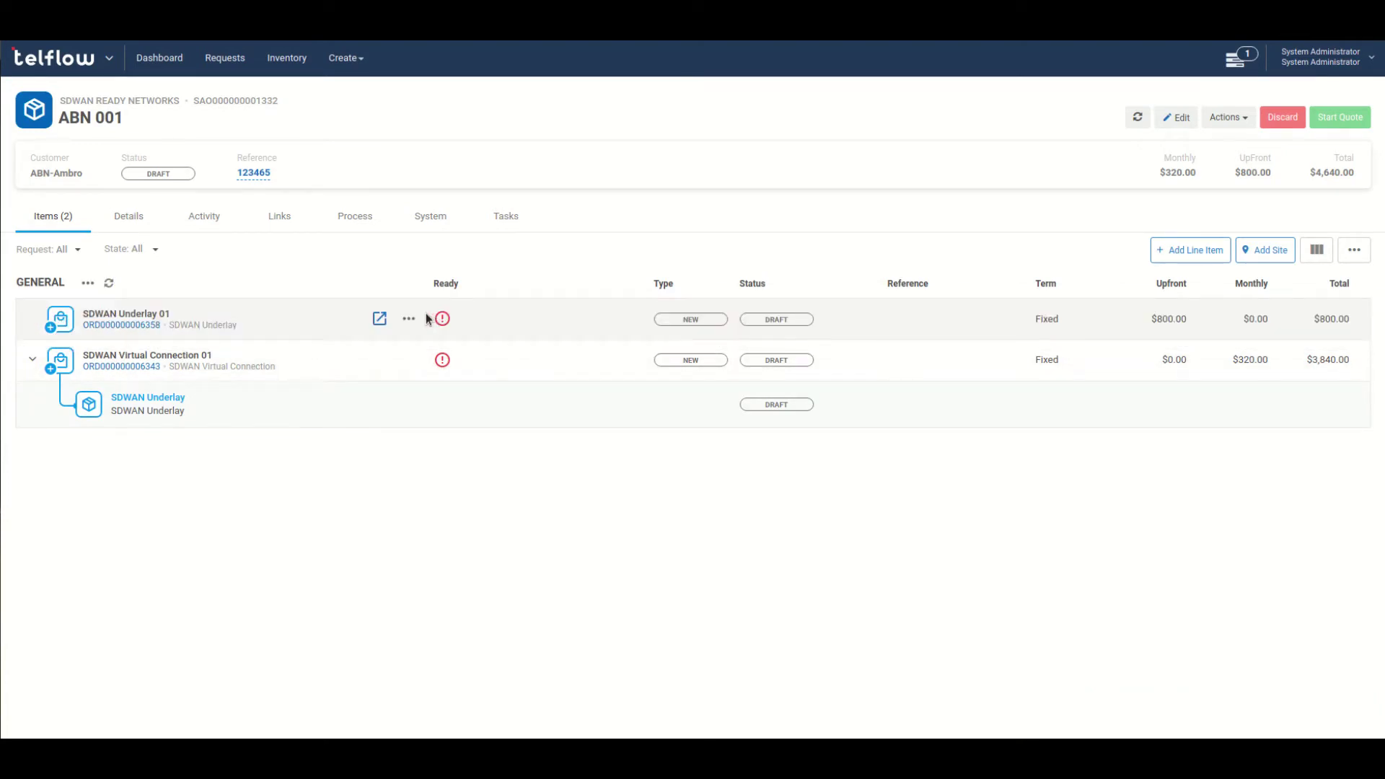
pyautogui.click(378, 323)
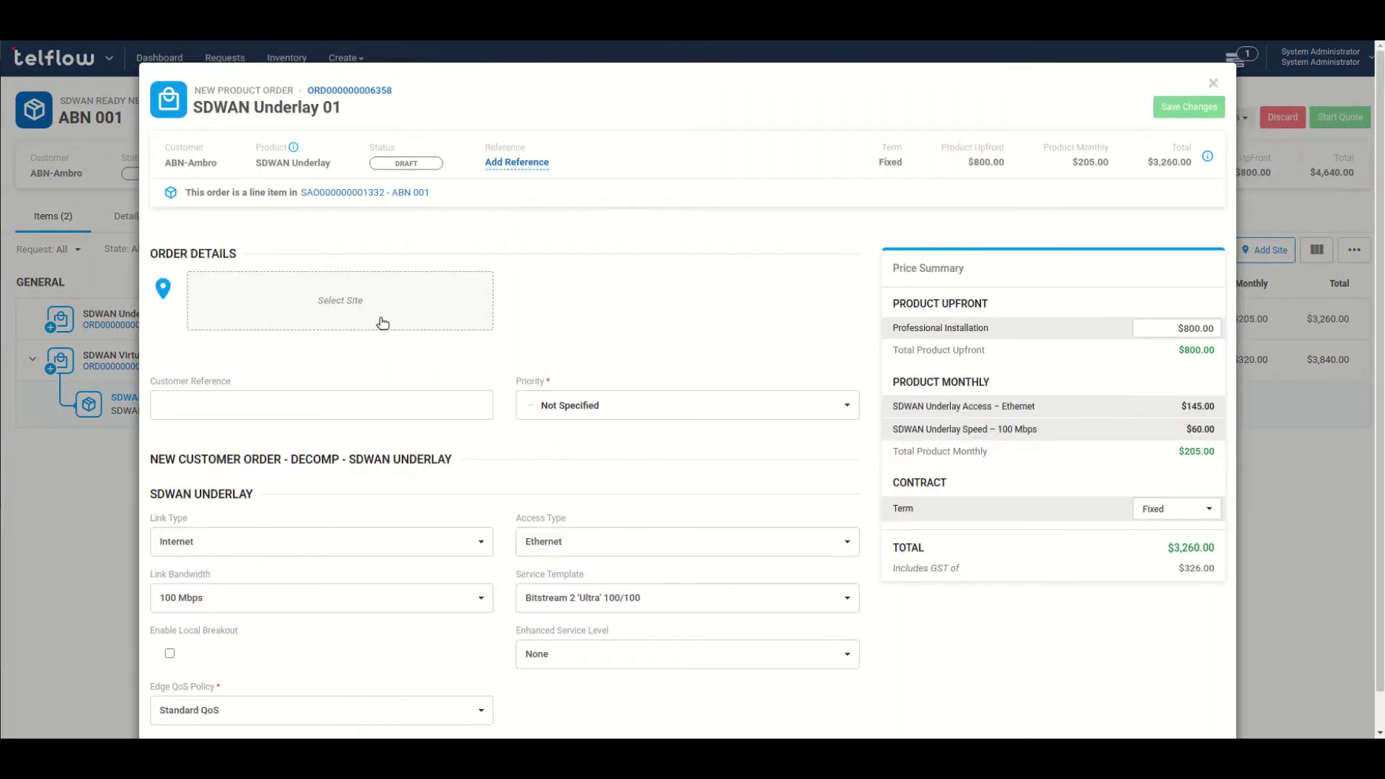
pyautogui.click(382, 323)
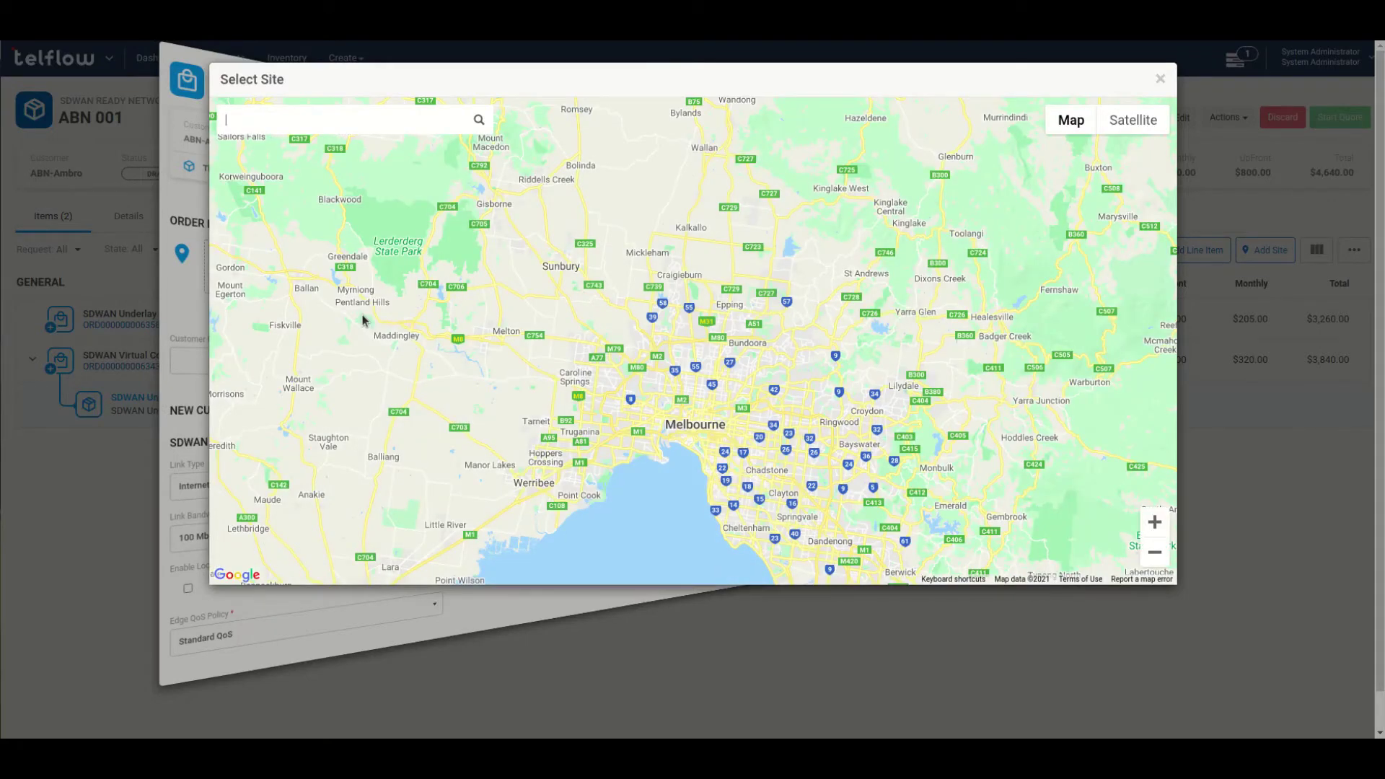
pyautogui.write('100')
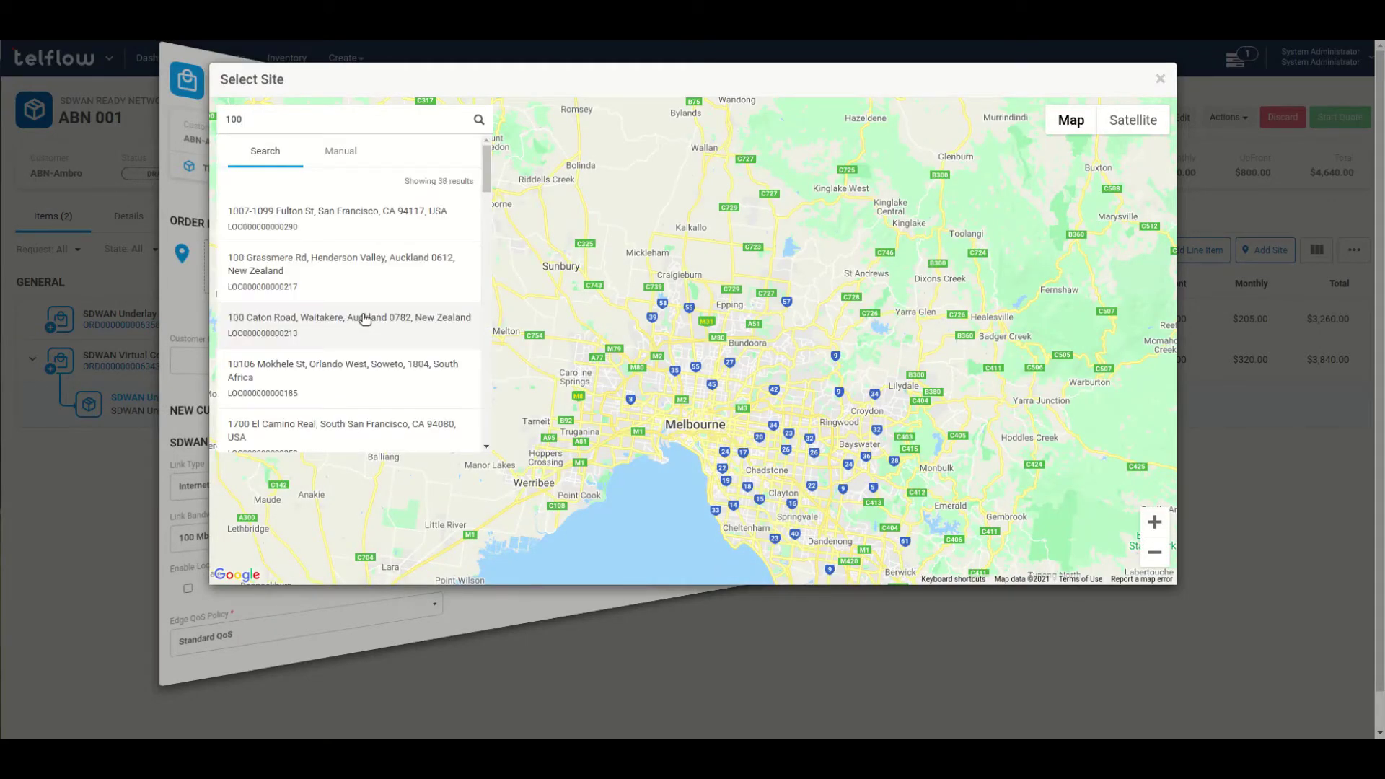
pyautogui.click(351, 234)
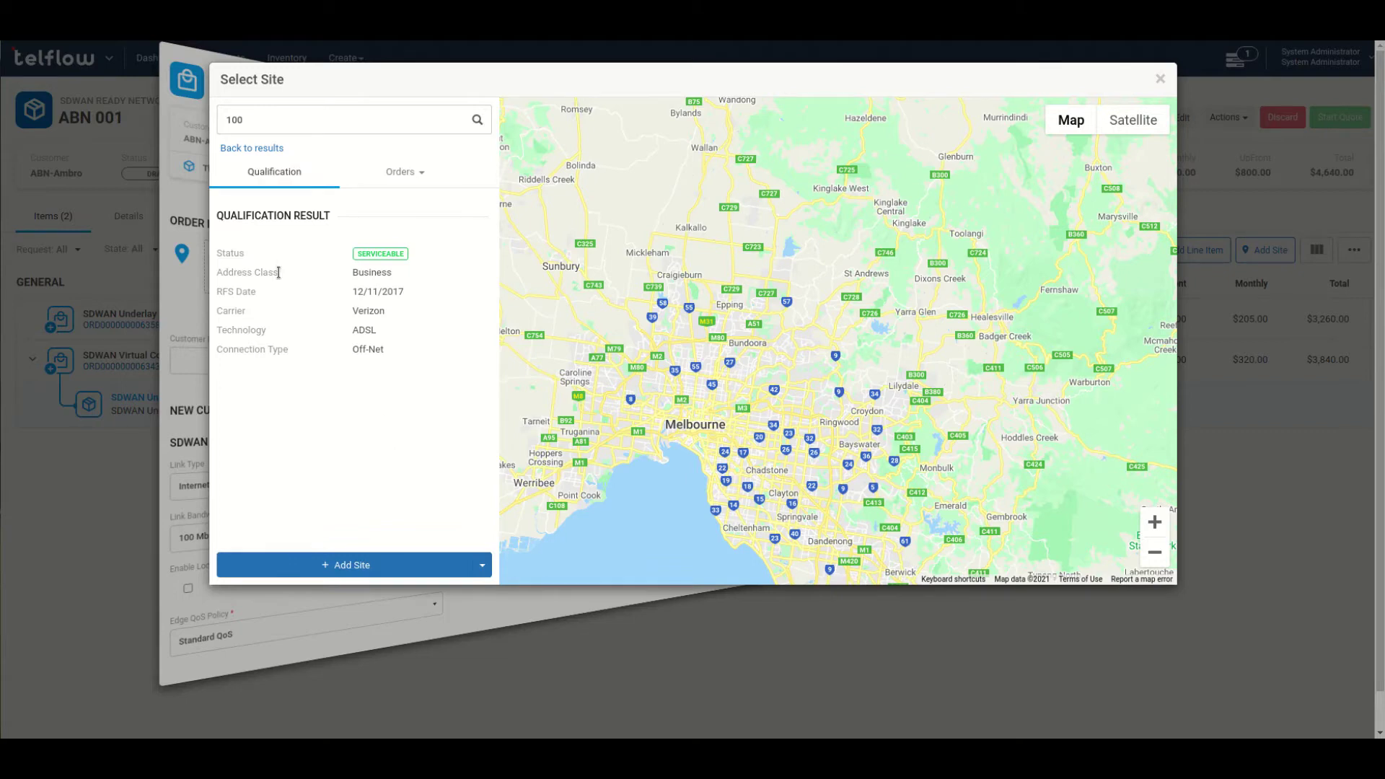
# Review the chosen site's inventory, orders and qualification result, and add the site to the underlay order
pyautogui.click(401, 172)
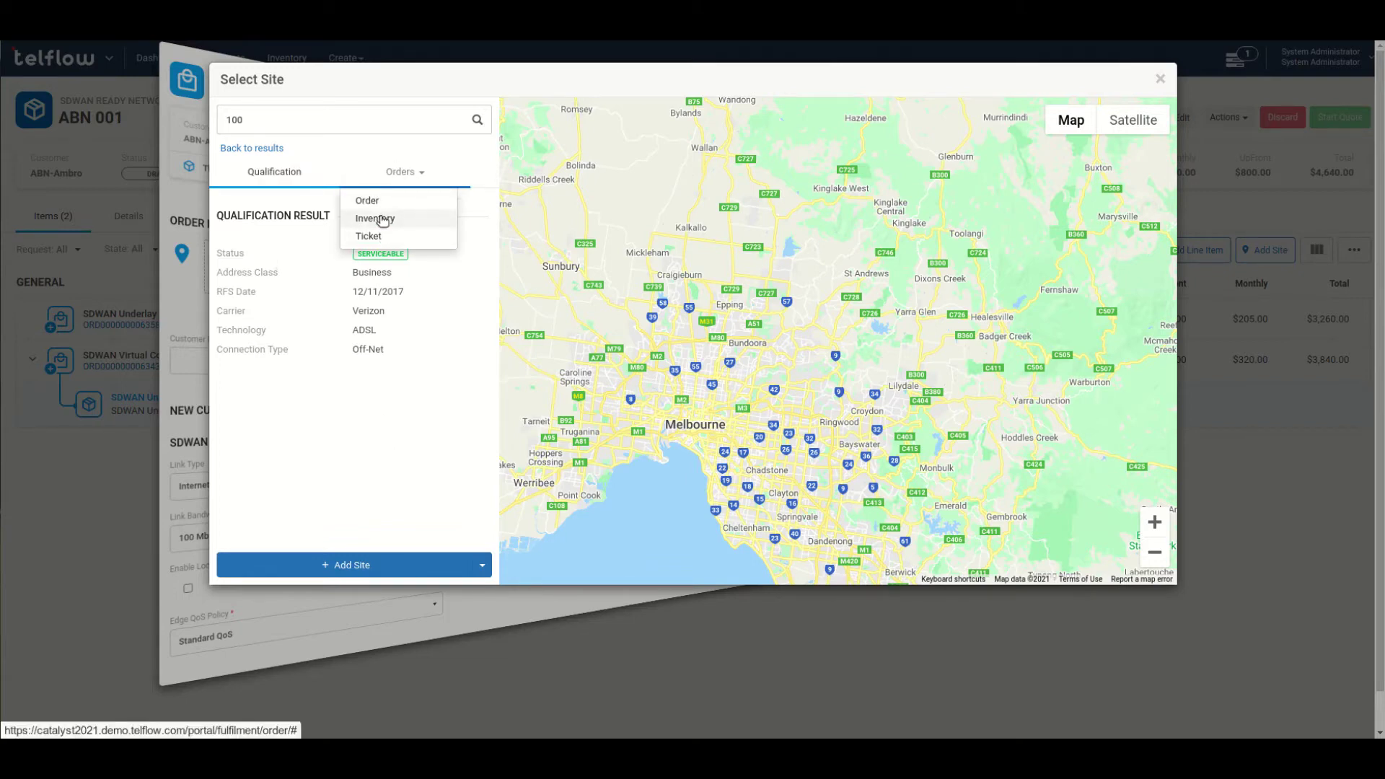
pyautogui.click(375, 218)
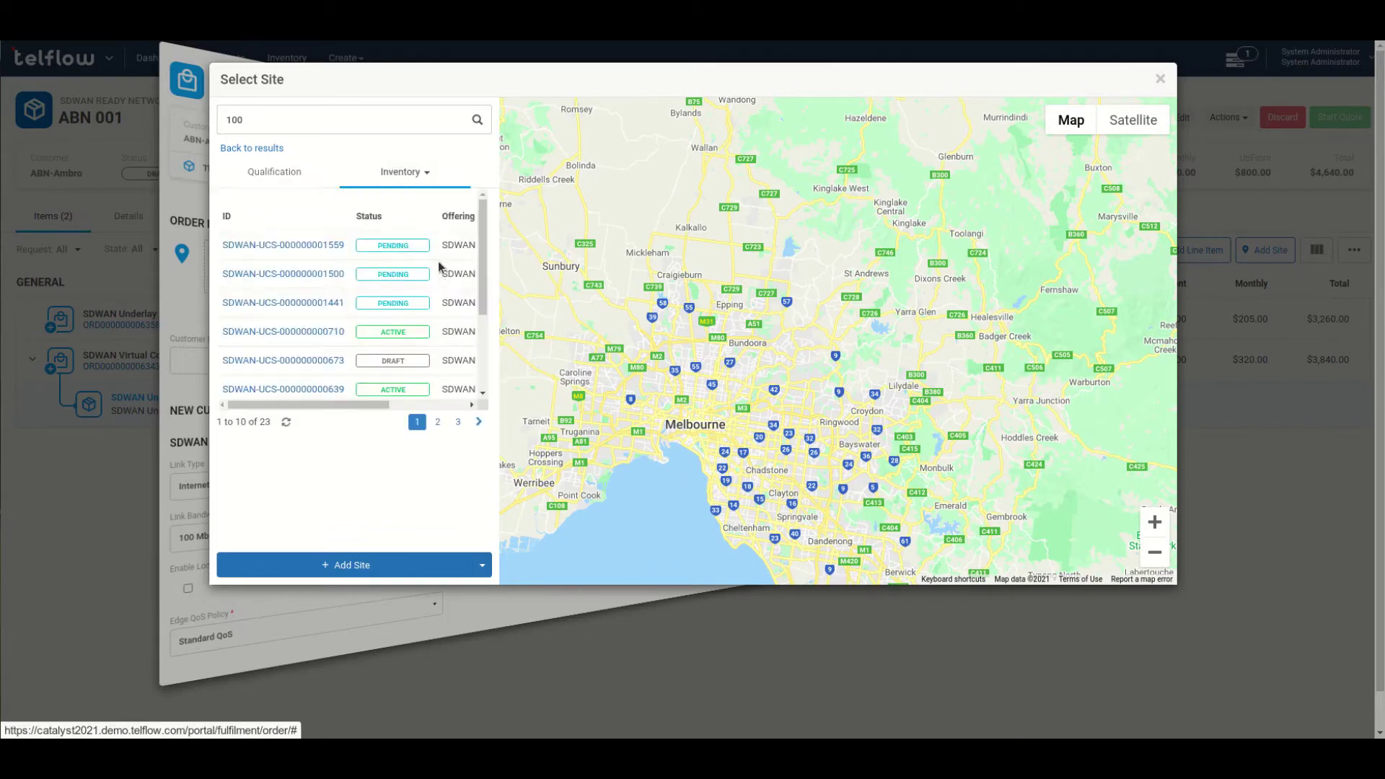
pyautogui.click(405, 175)
pyautogui.click(373, 201)
pyautogui.click(275, 173)
pyautogui.moveTo(352, 274)
pyautogui.mouseDown()
pyautogui.moveTo(416, 282)
pyautogui.moveTo(404, 254)
pyautogui.moveTo(351, 254)
pyautogui.mouseUp()
pyautogui.click(396, 562)
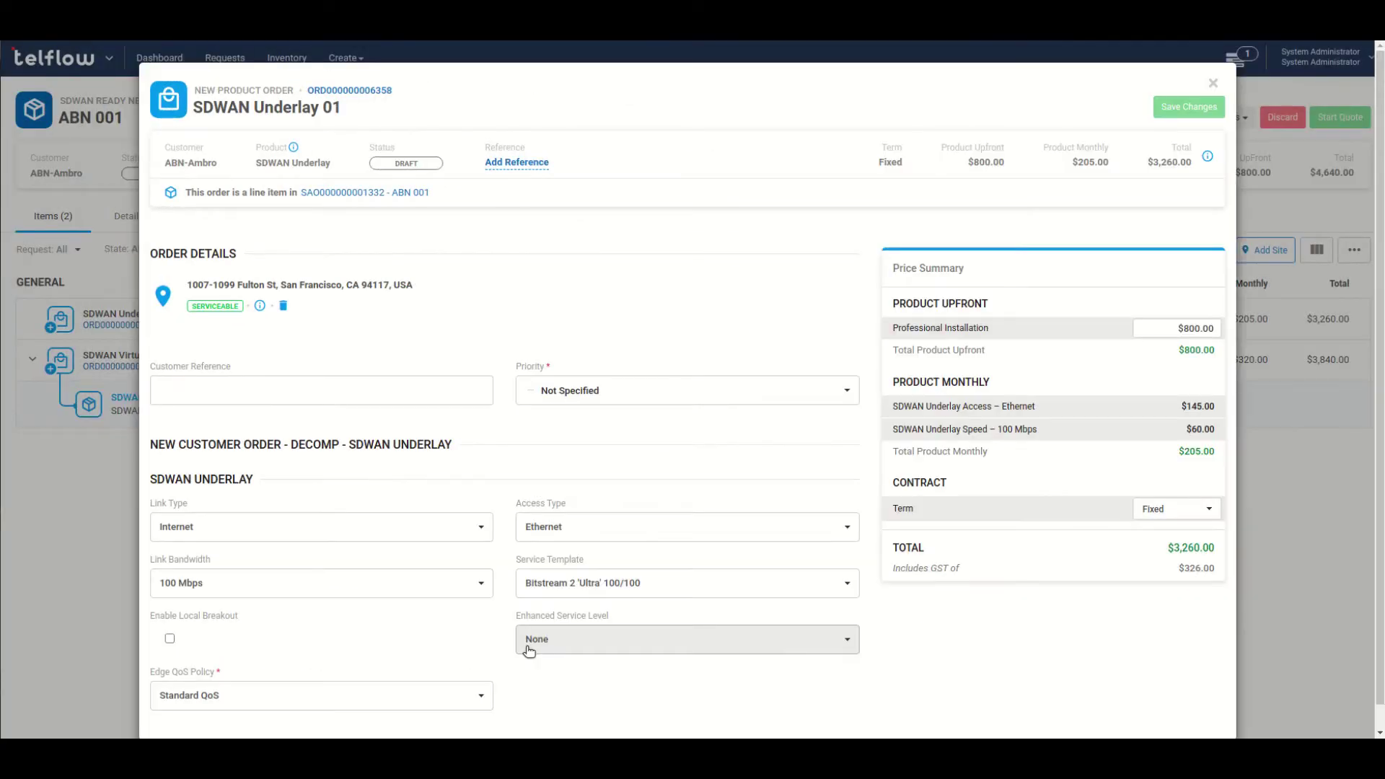
# Fill in the underlay order's customer reference and set its priority to Medium
pyautogui.click(361, 390)
pyautogui.press('Down')
pyautogui.press('Return')
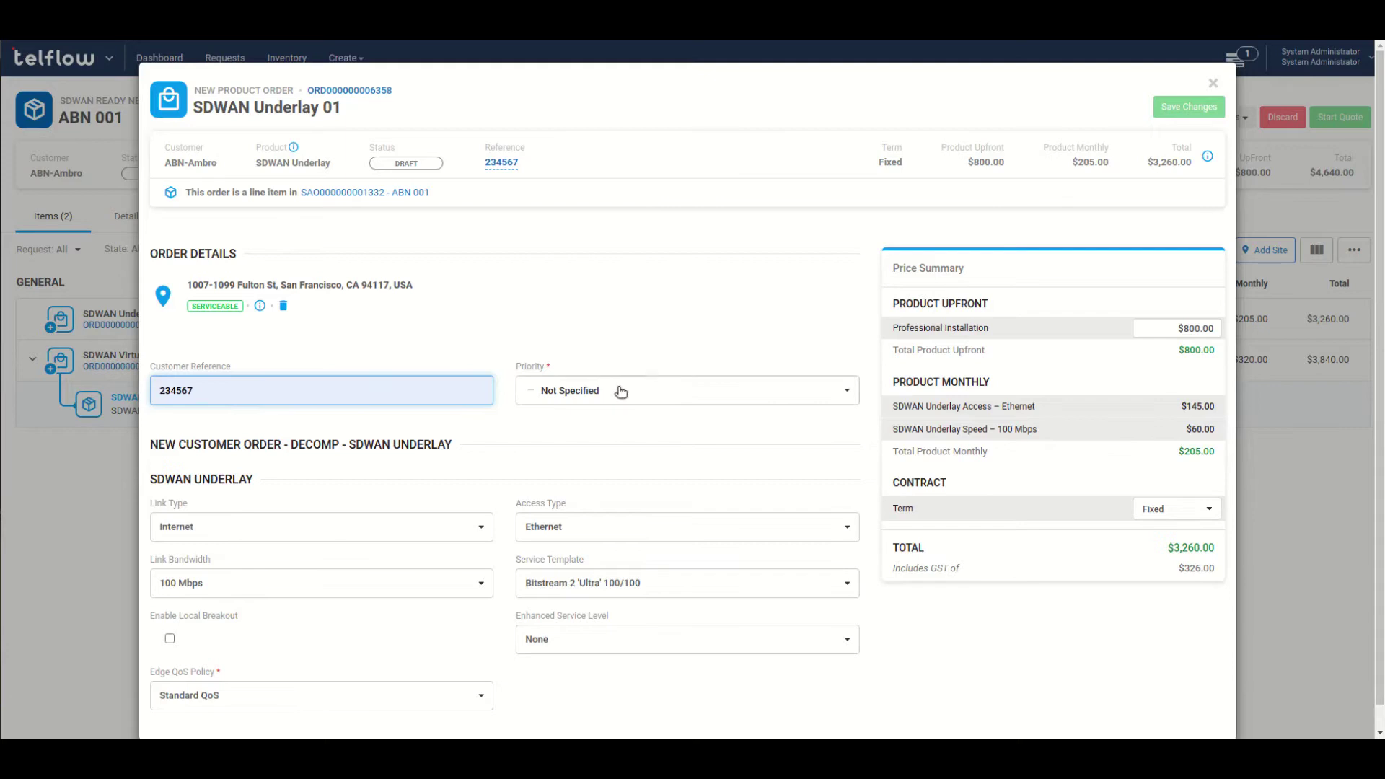
pyautogui.click(618, 390)
pyautogui.click(569, 452)
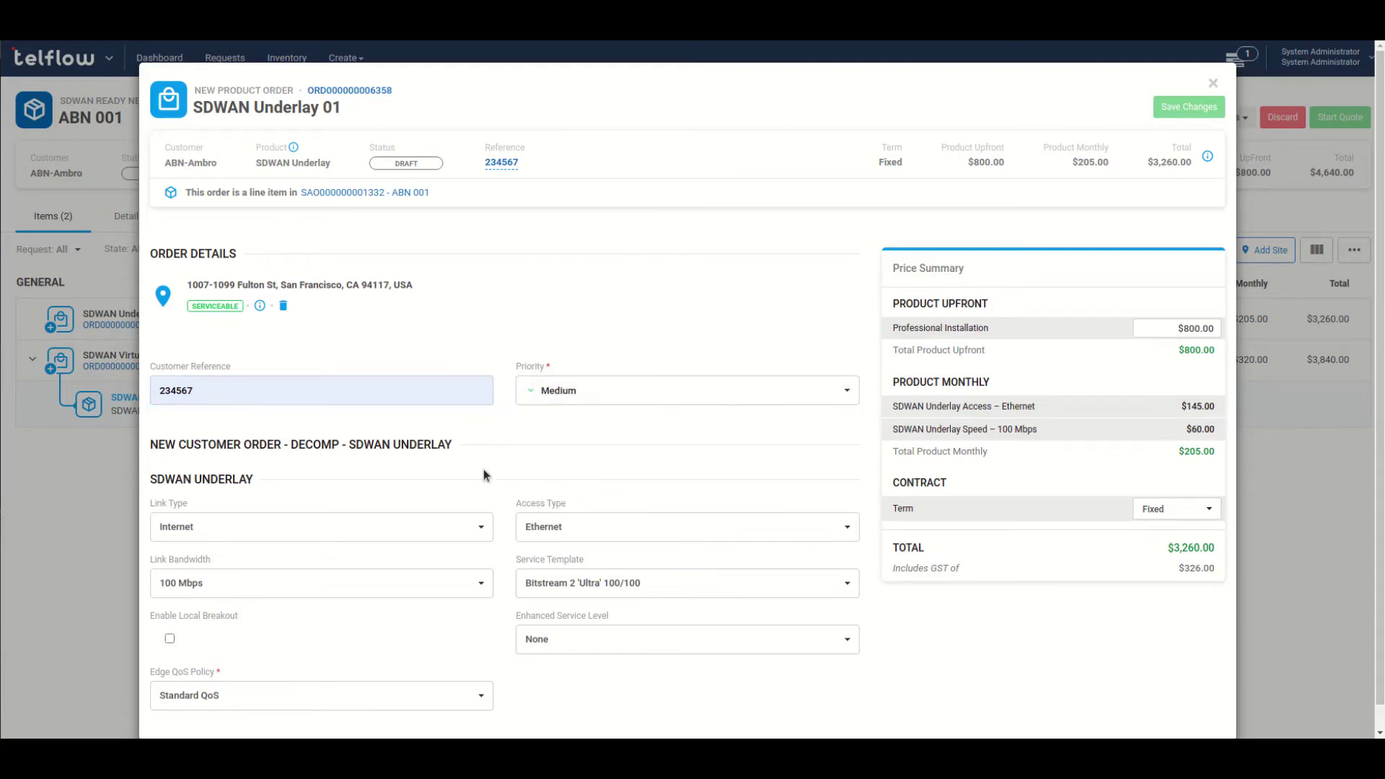
# Examine the underlay's link type and access type options, keeping Internet and Ethernet
pyautogui.scroll(-1, 483, 469)
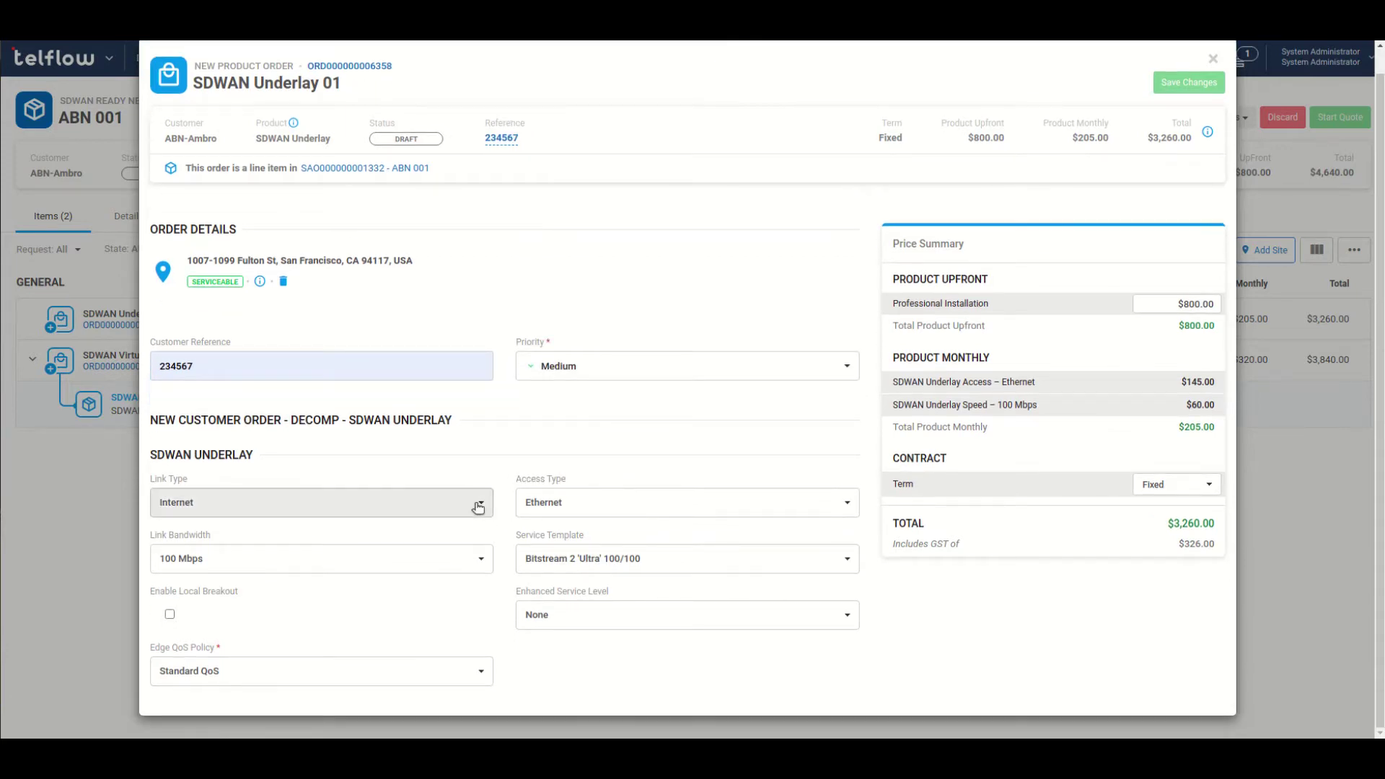
pyautogui.click(478, 507)
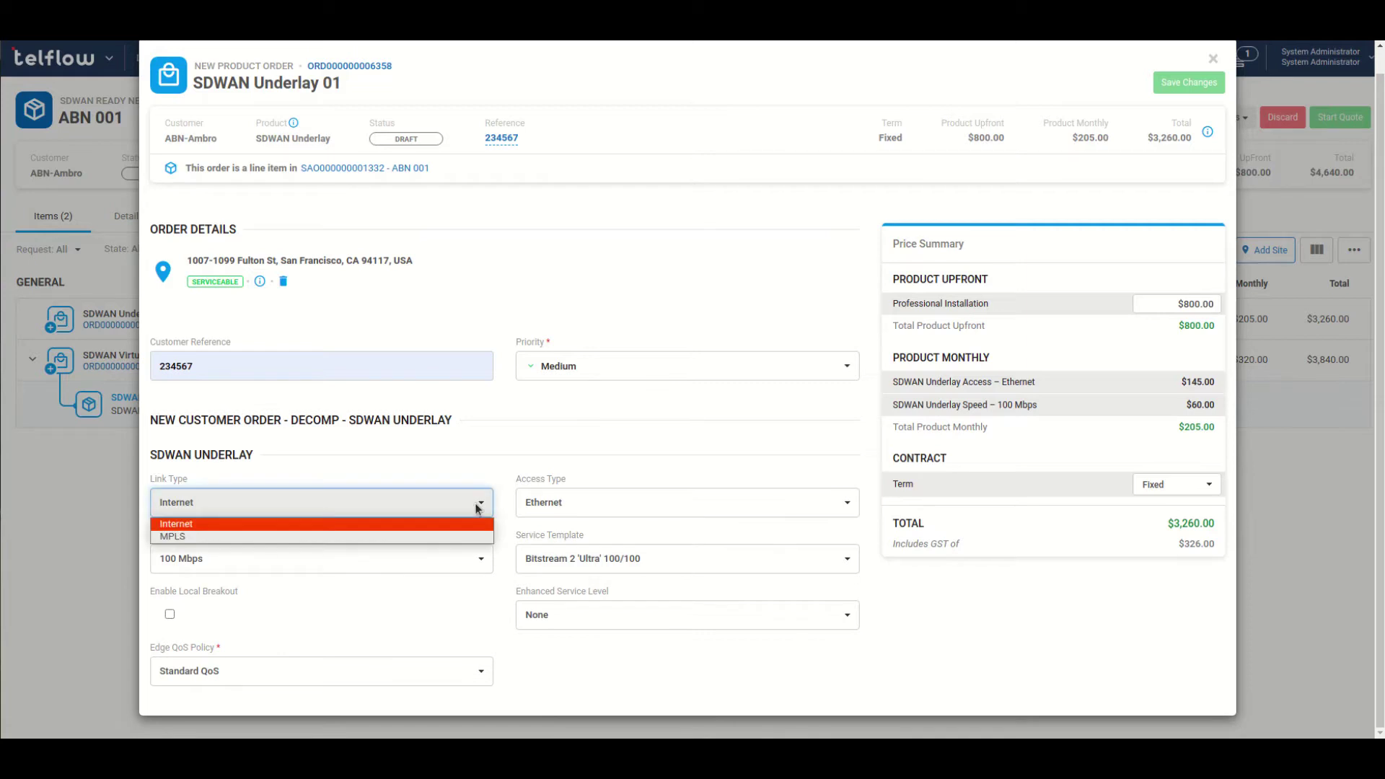
pyautogui.click(512, 461)
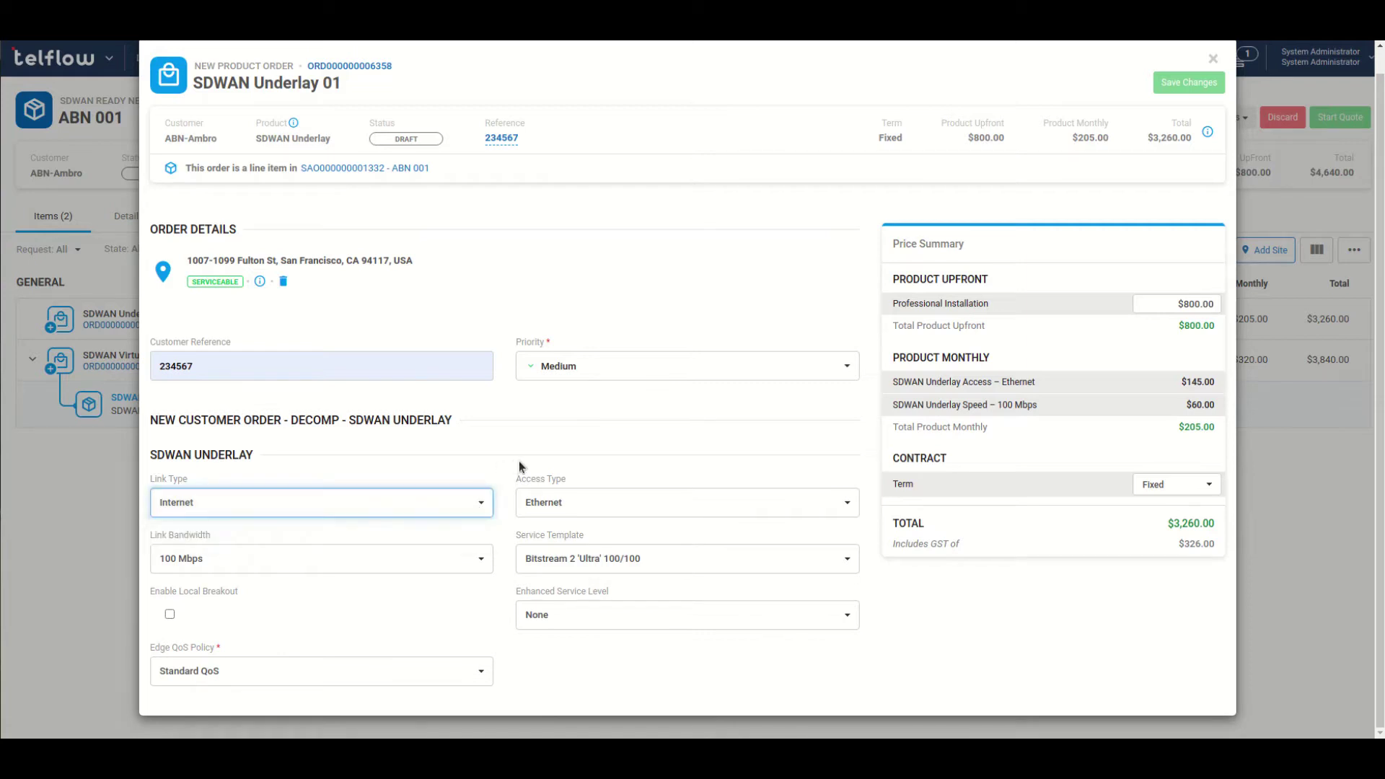
pyautogui.click(586, 495)
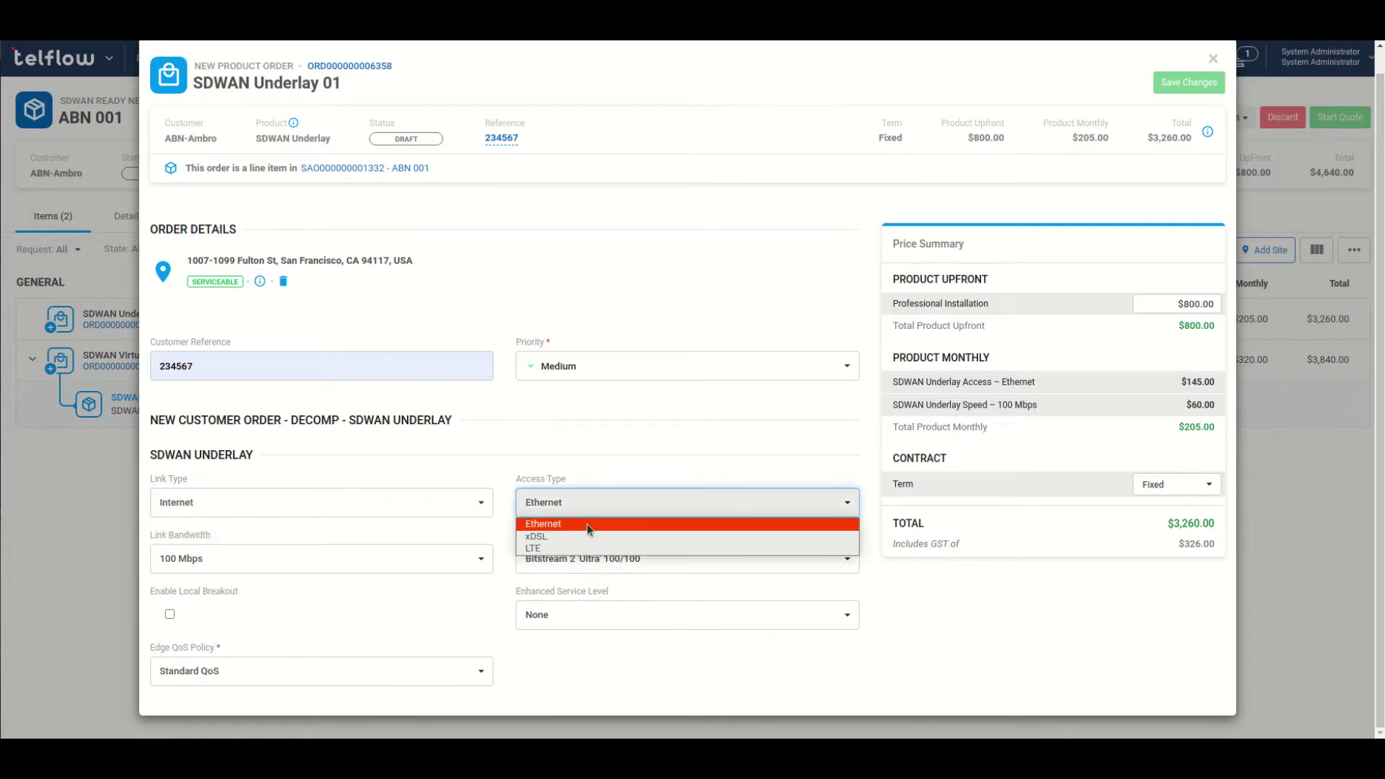
pyautogui.click(588, 524)
# Switch the link bandwidth to 1000 Mbps and back to 100 Mbps, examining the service templates offered for each
pyautogui.click(287, 566)
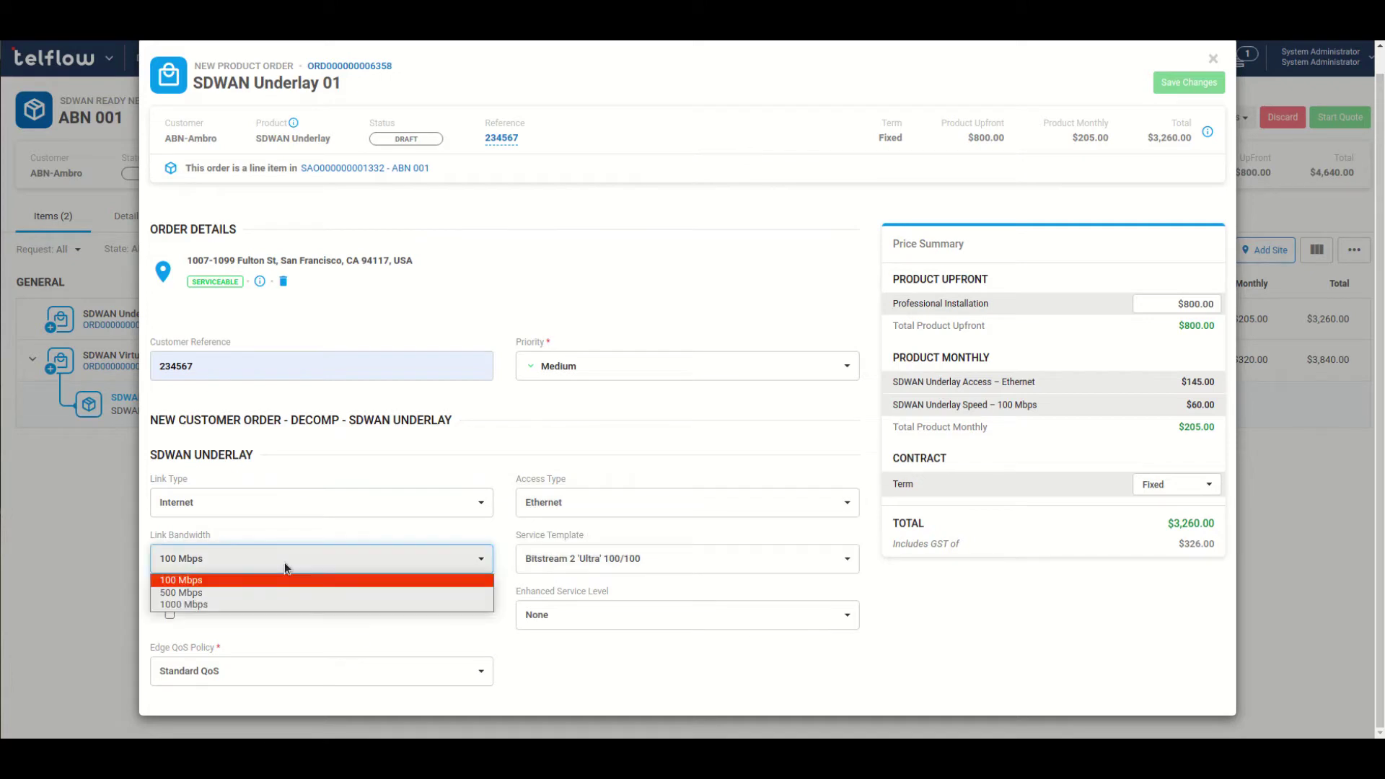
pyautogui.click(288, 604)
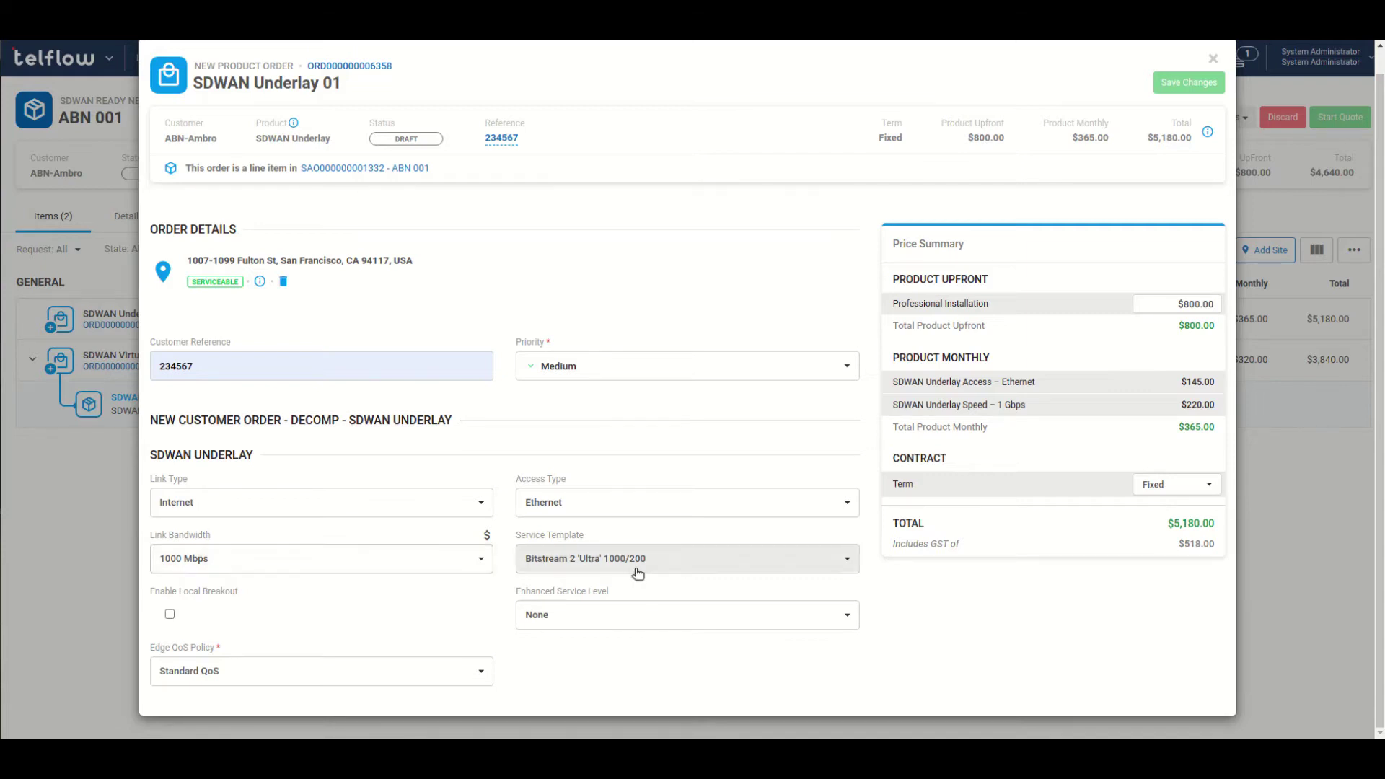
pyautogui.click(655, 559)
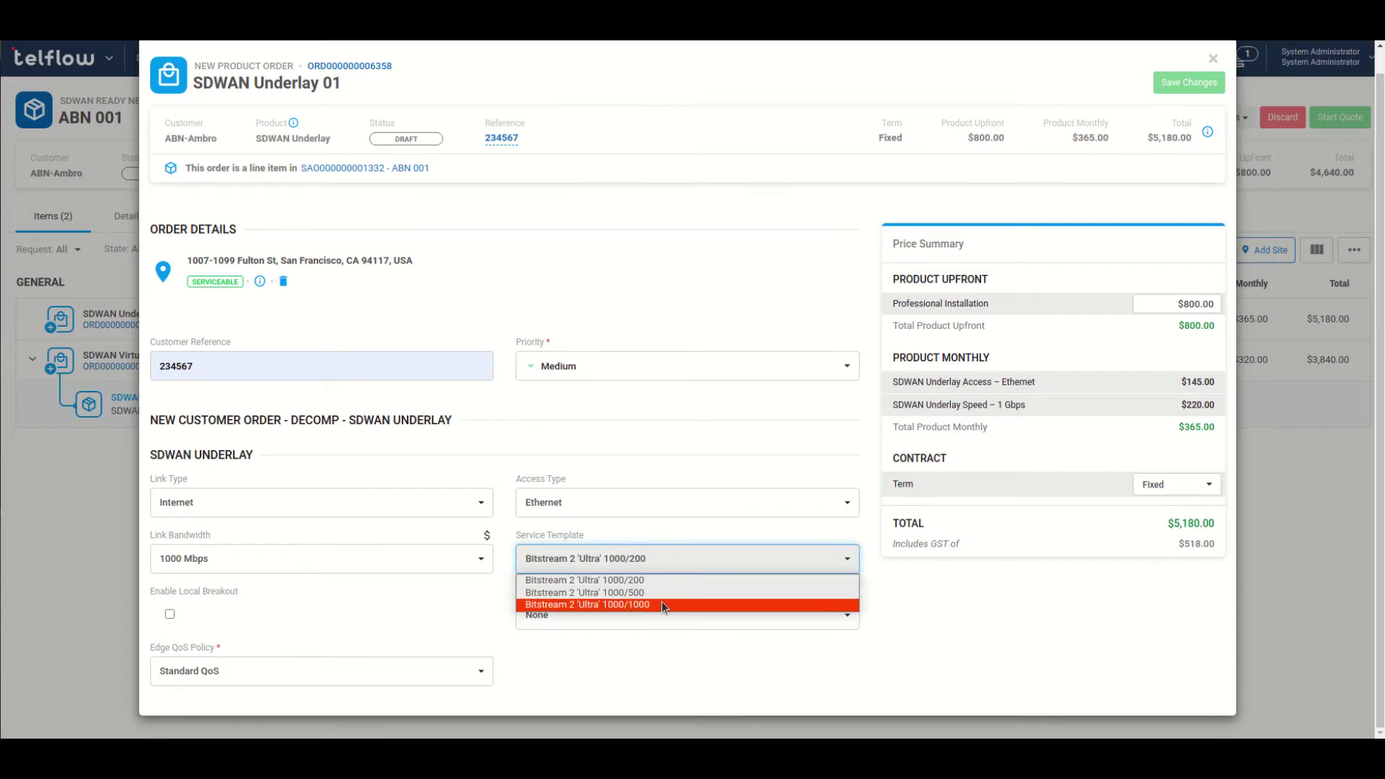
pyautogui.click(452, 557)
pyautogui.click(453, 562)
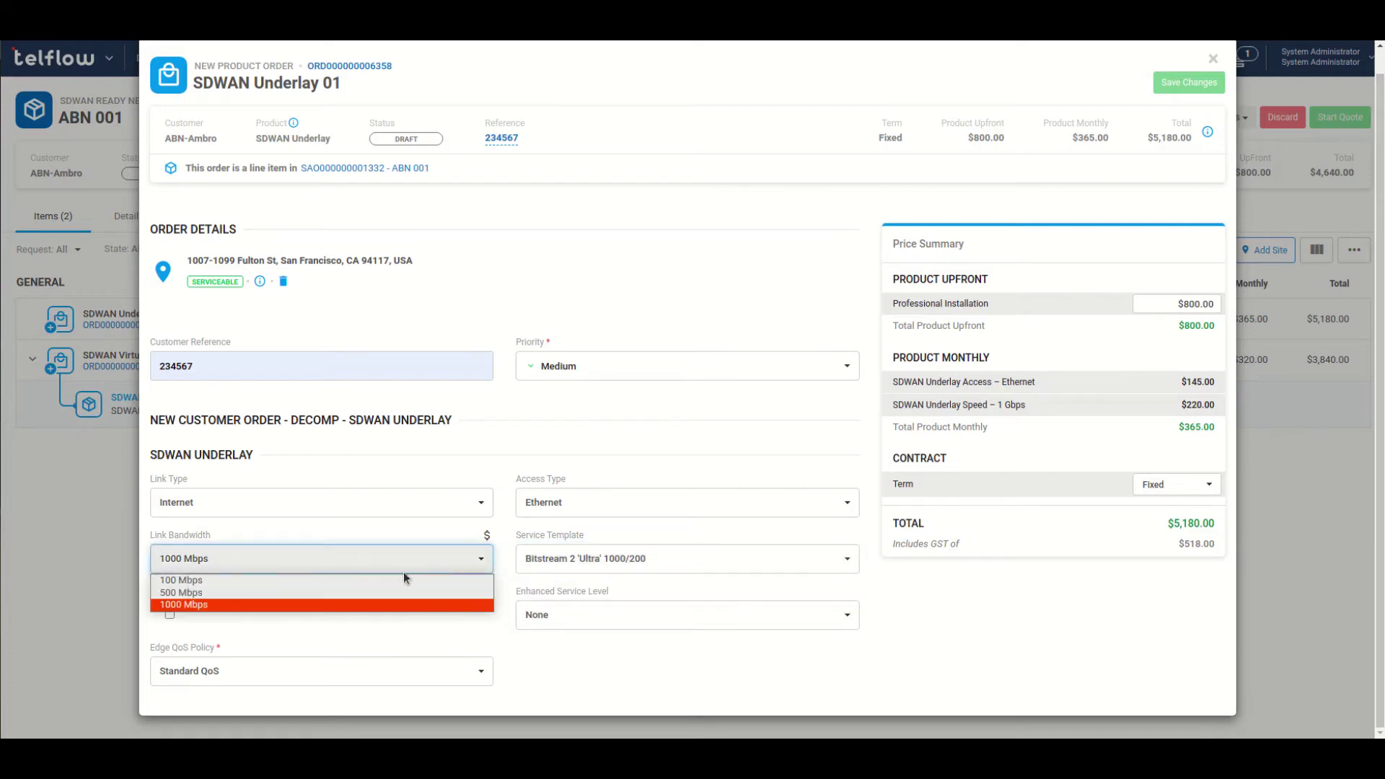
pyautogui.click(352, 582)
pyautogui.click(694, 559)
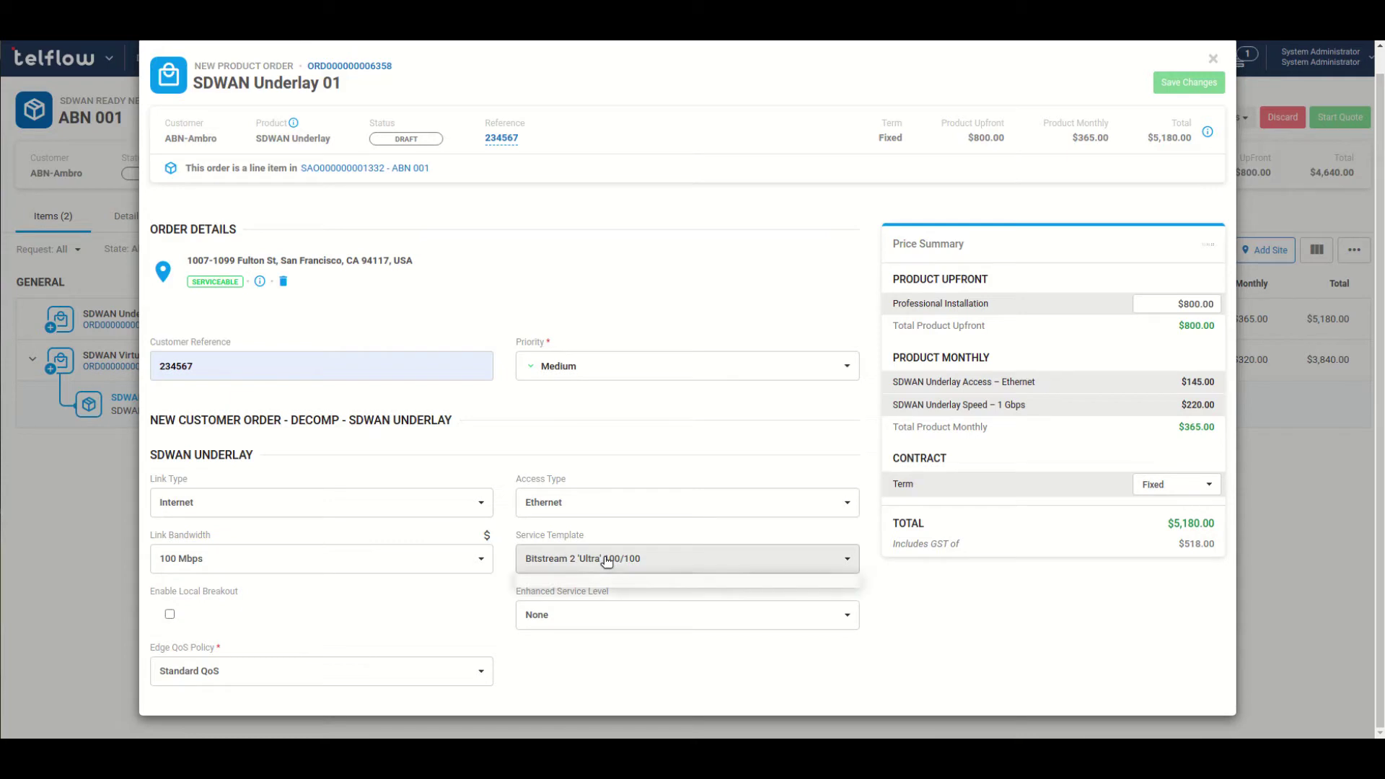
pyautogui.click(464, 564)
# Set the link bandwidth to 1000 Mbps and the service template to Bitstream 2 'Ultra' 1000/1000
pyautogui.click(351, 565)
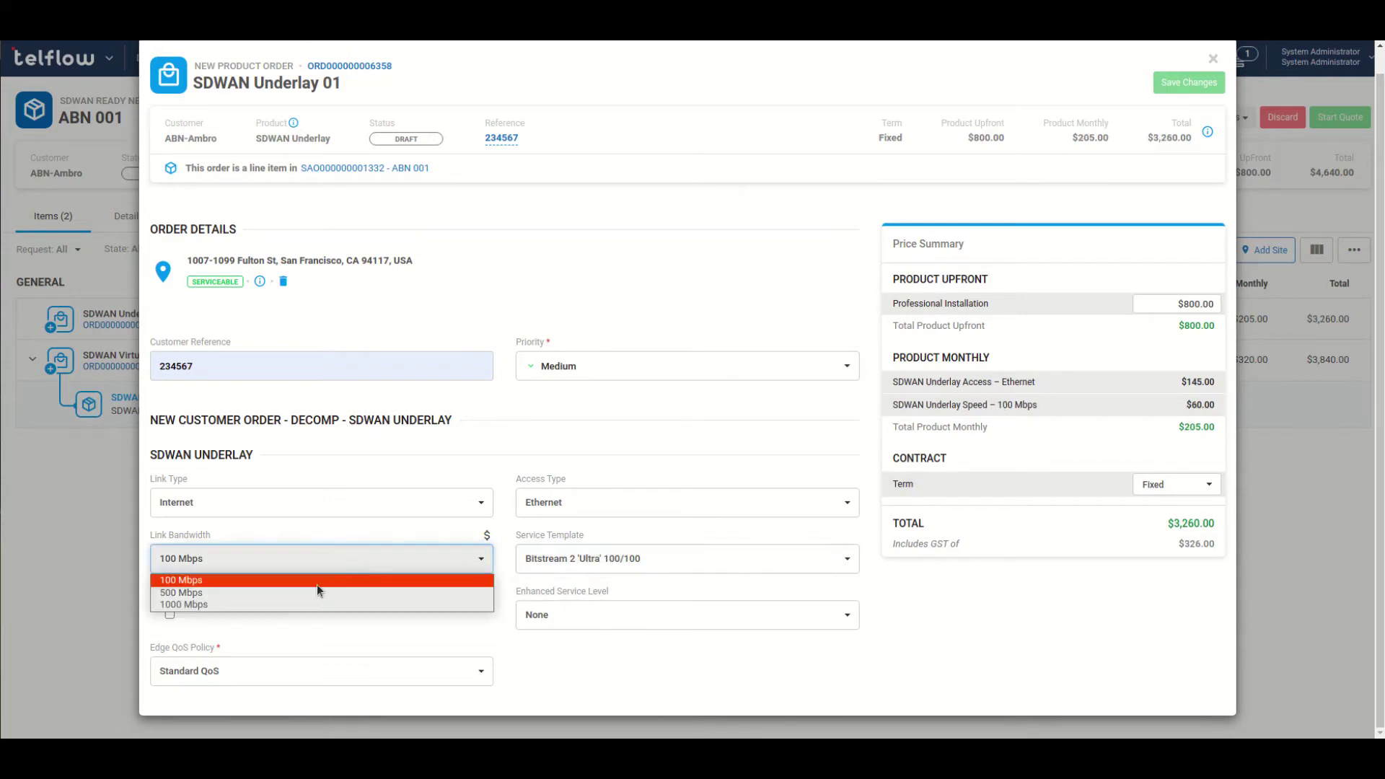
pyautogui.click(257, 604)
pyautogui.click(584, 560)
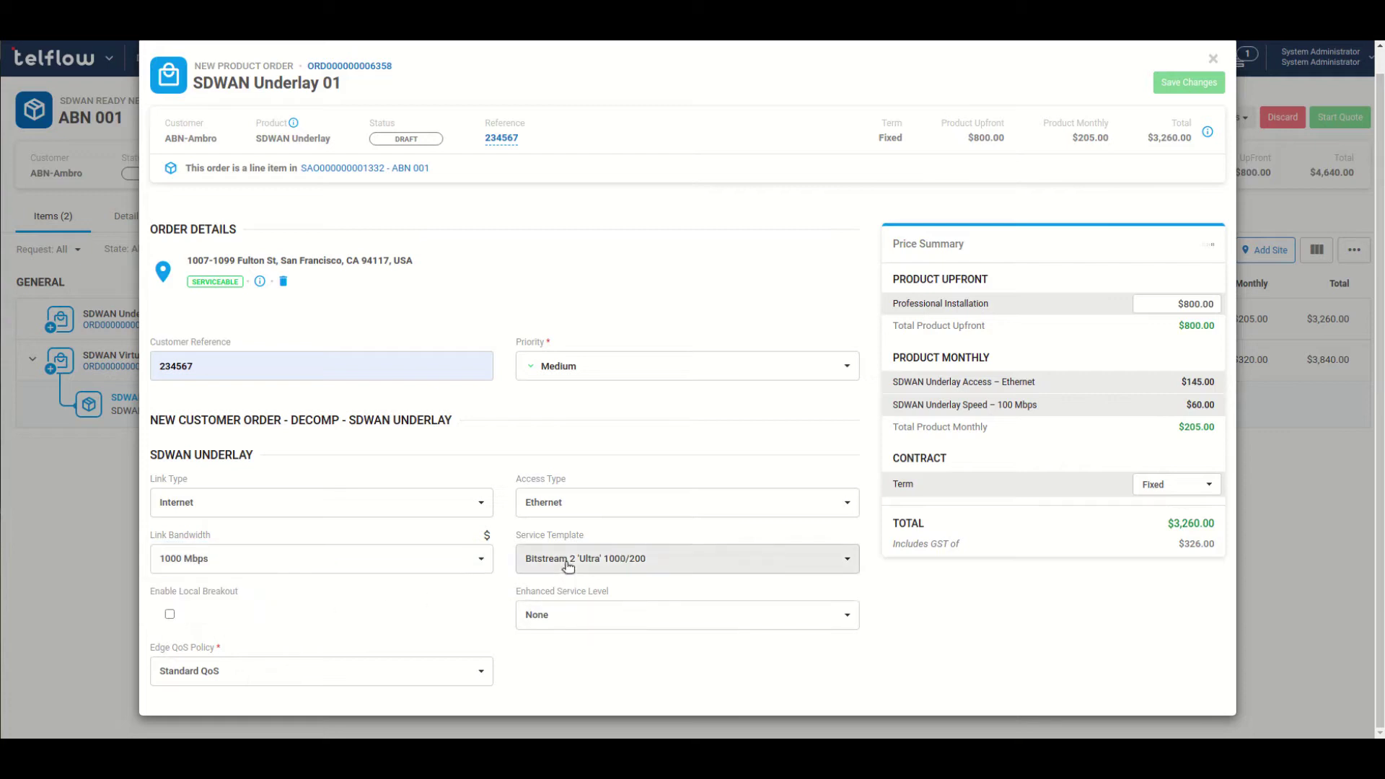
pyautogui.click(584, 605)
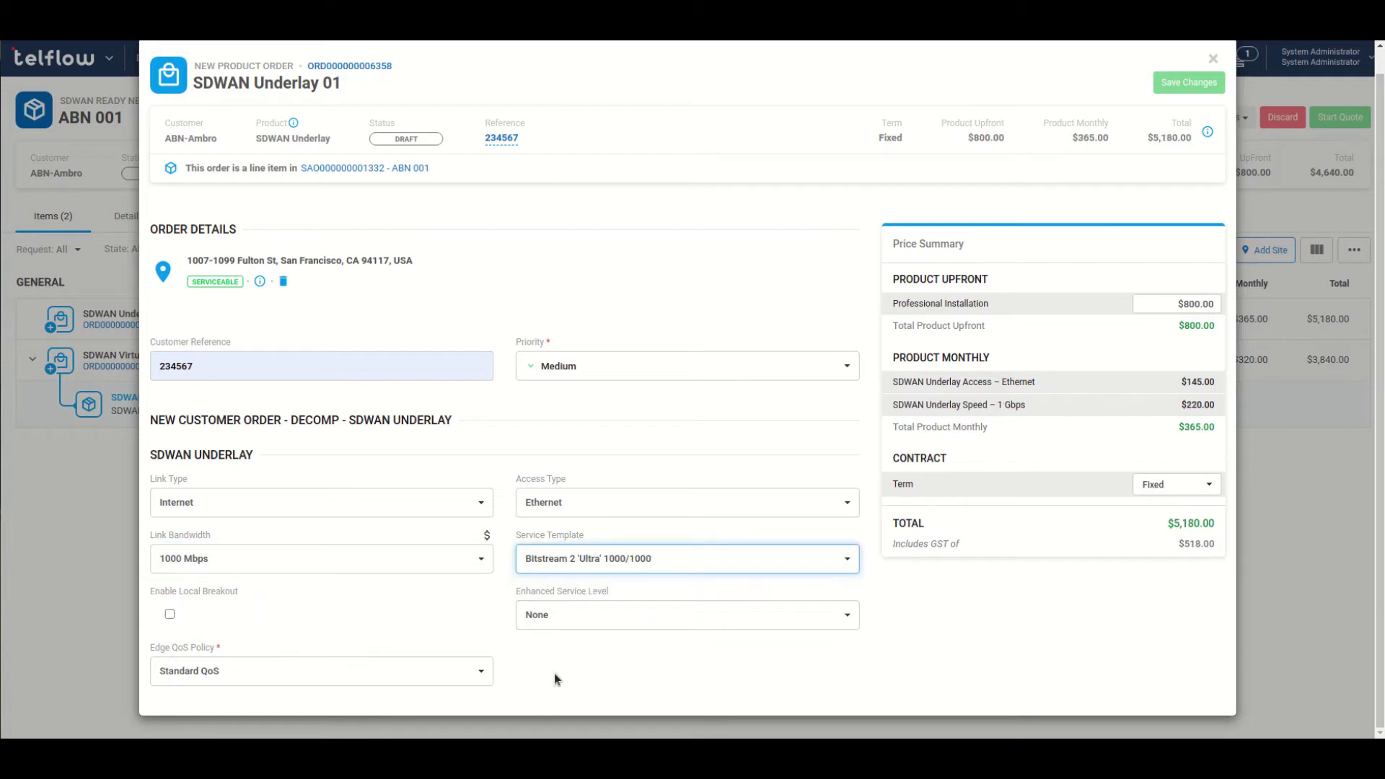
# Enable local breakout on the SDWAN underlay and set its breakout option to Internet Breakout
pyautogui.click(170, 614)
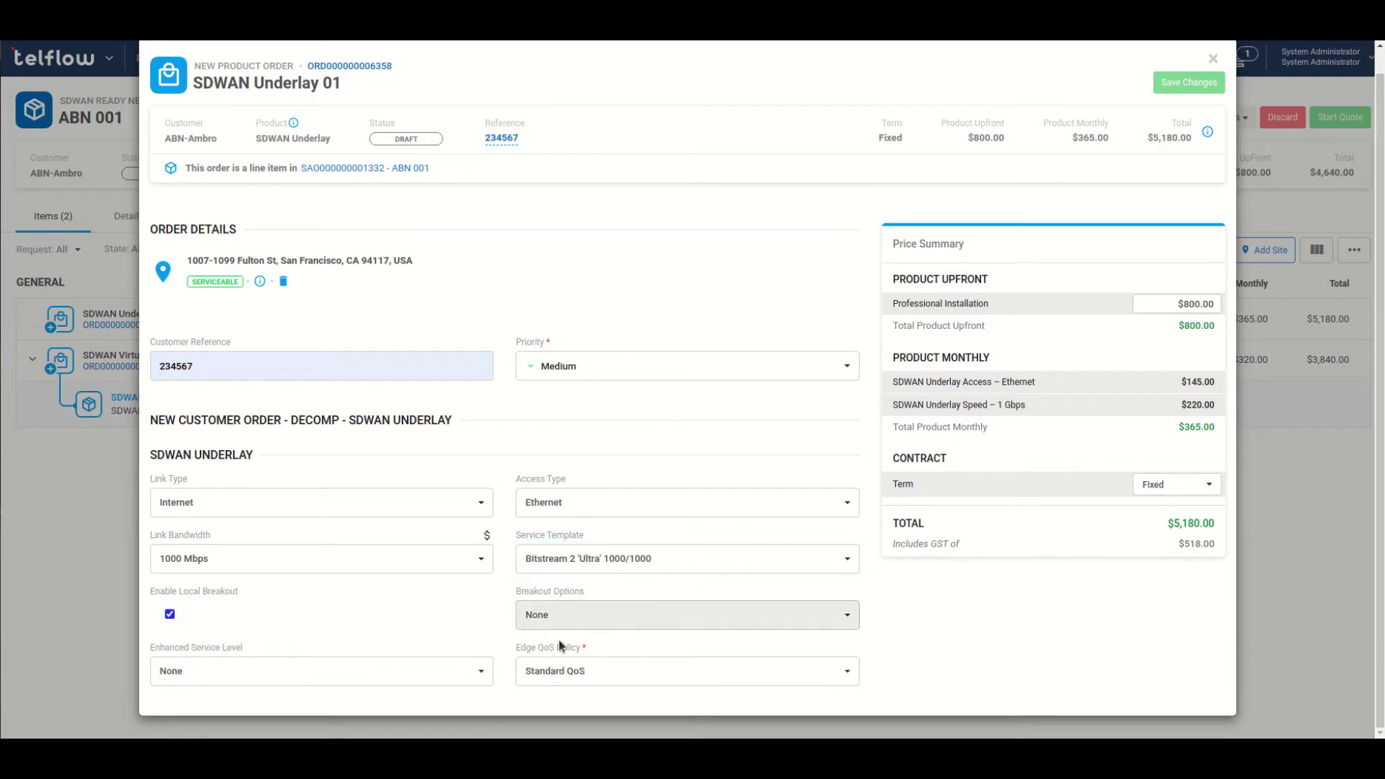
pyautogui.click(578, 617)
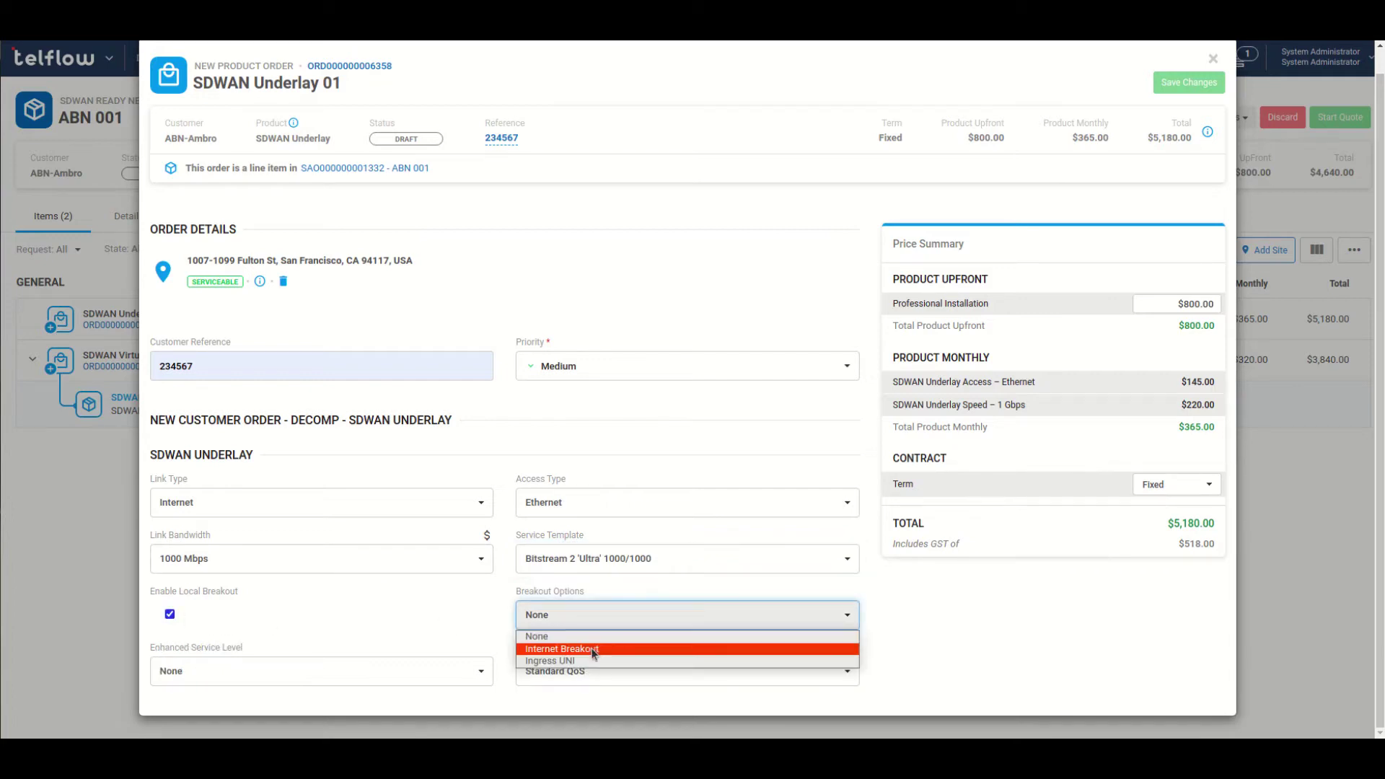
pyautogui.click(592, 649)
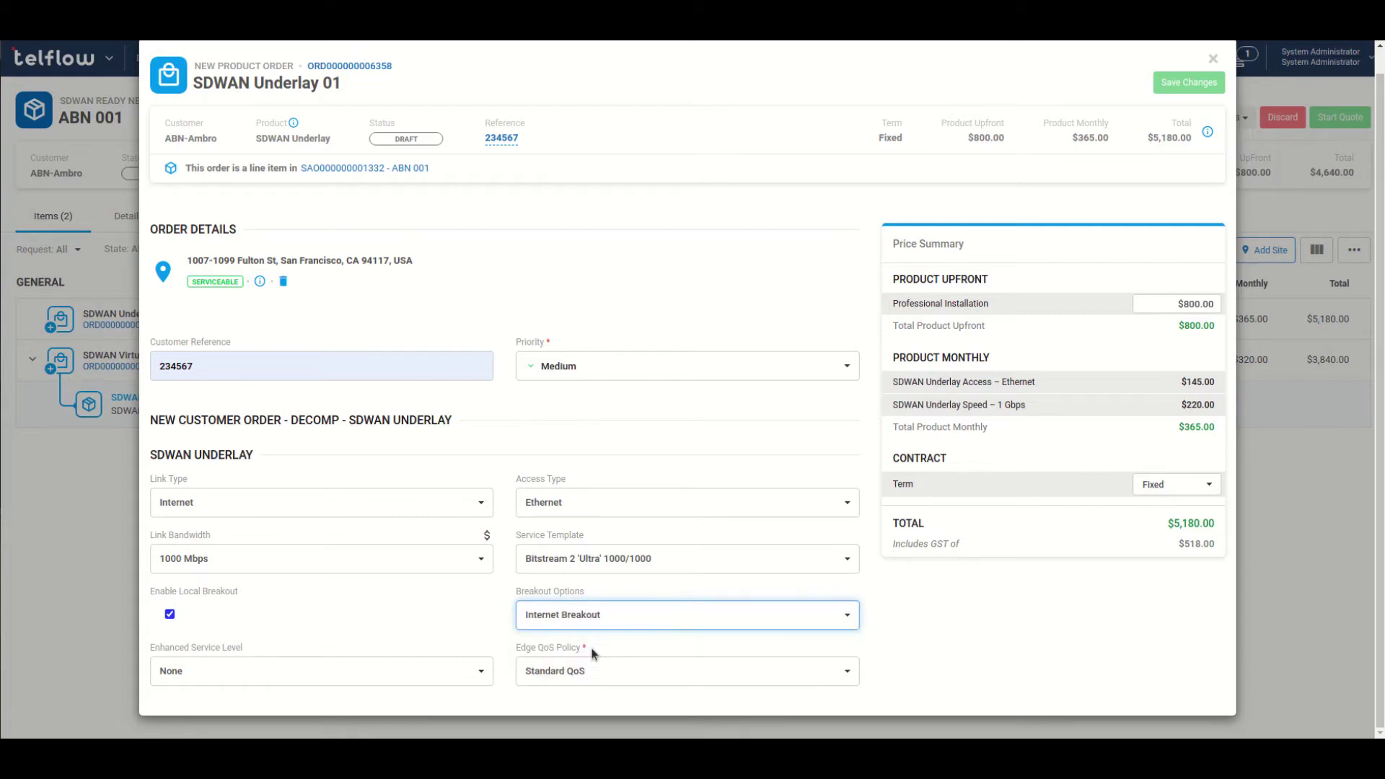
# Set the underlay's enhanced service level to Bronze and its edge QoS policy to Low Bandwidth QoS
pyautogui.click(217, 674)
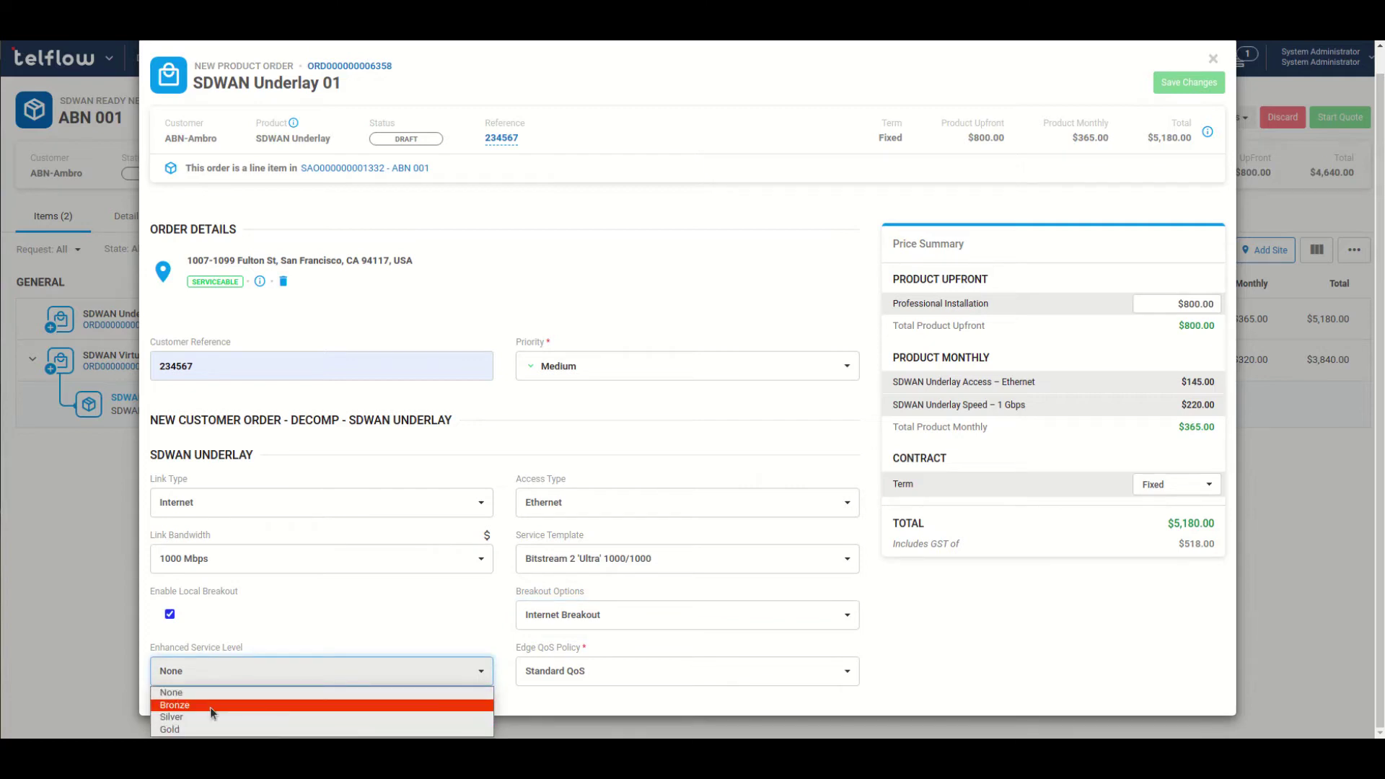
pyautogui.click(210, 706)
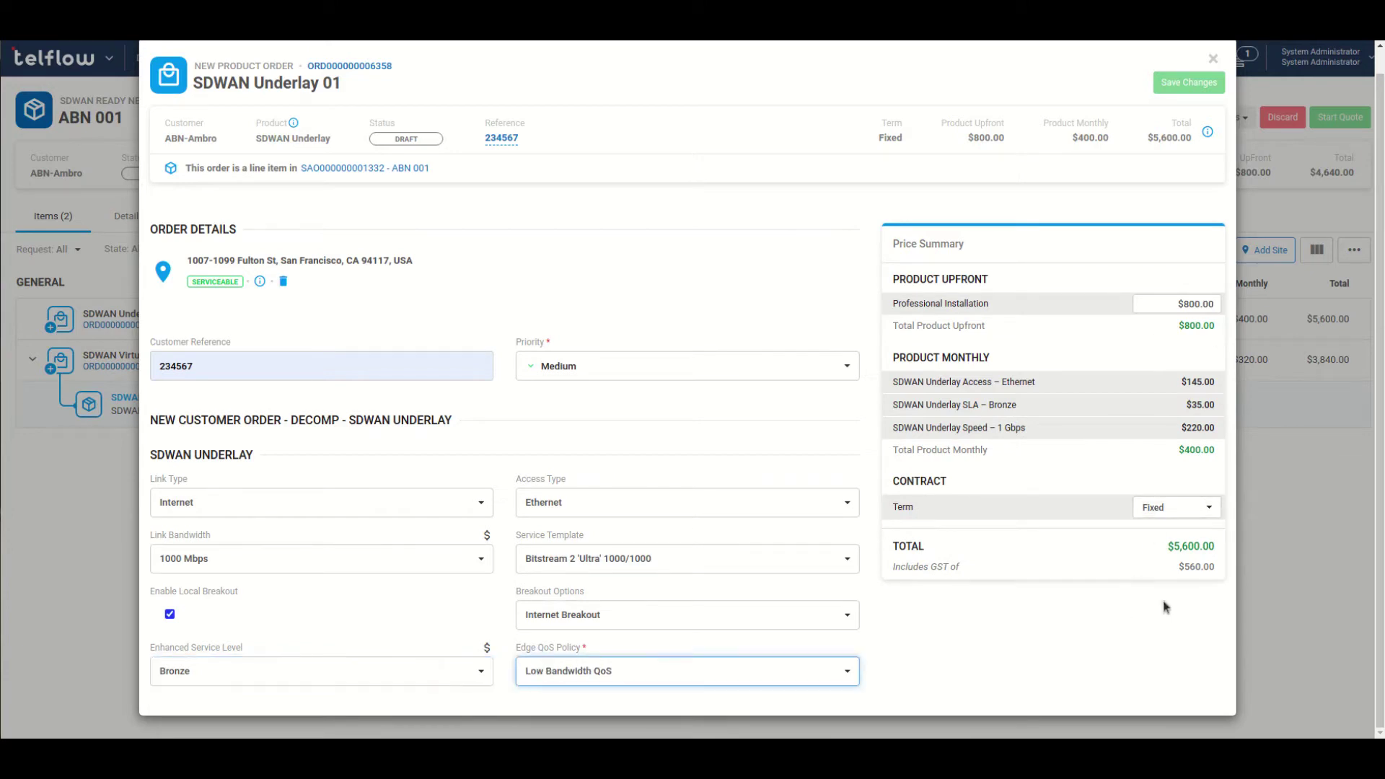
# Set the underlay's upfront professional installation price to $200.00
pyautogui.click(1185, 305)
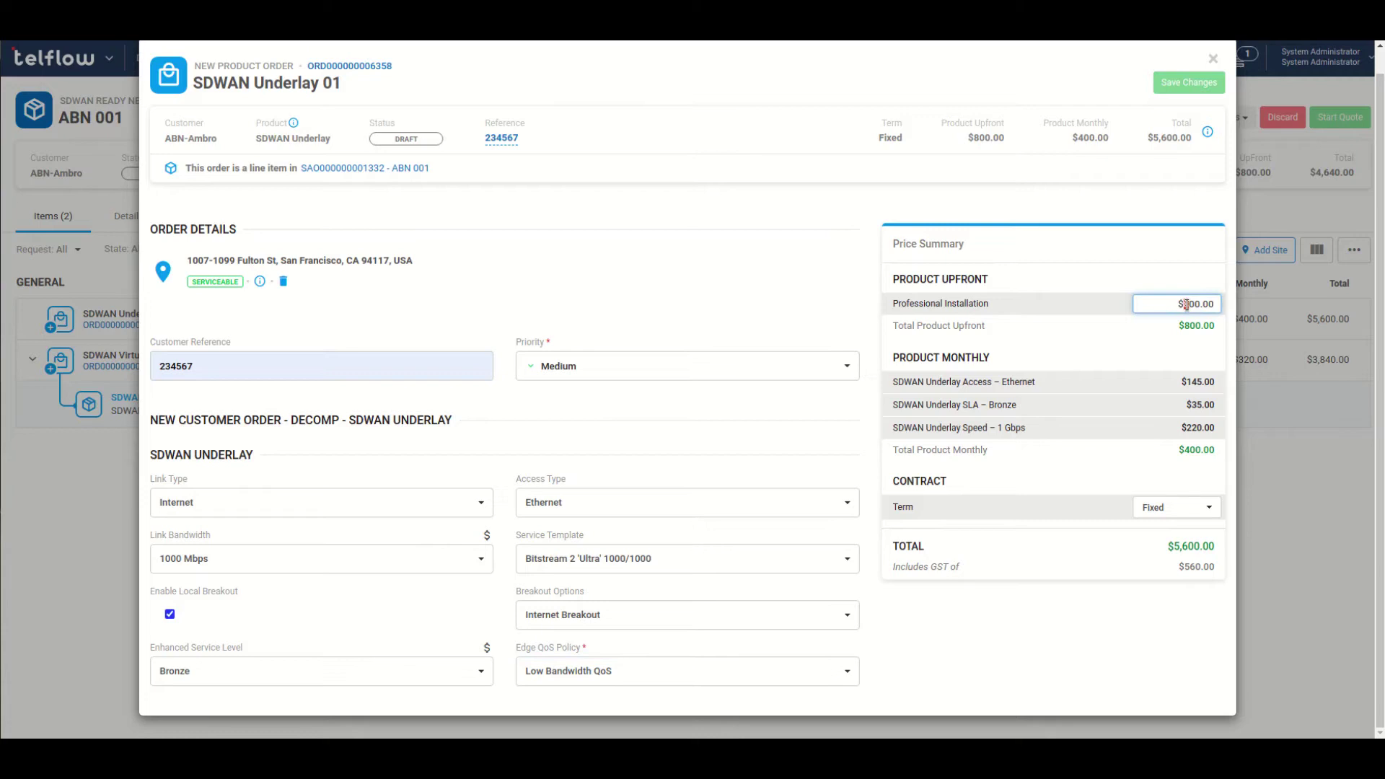
pyautogui.write('2')
pyautogui.click(1105, 275)
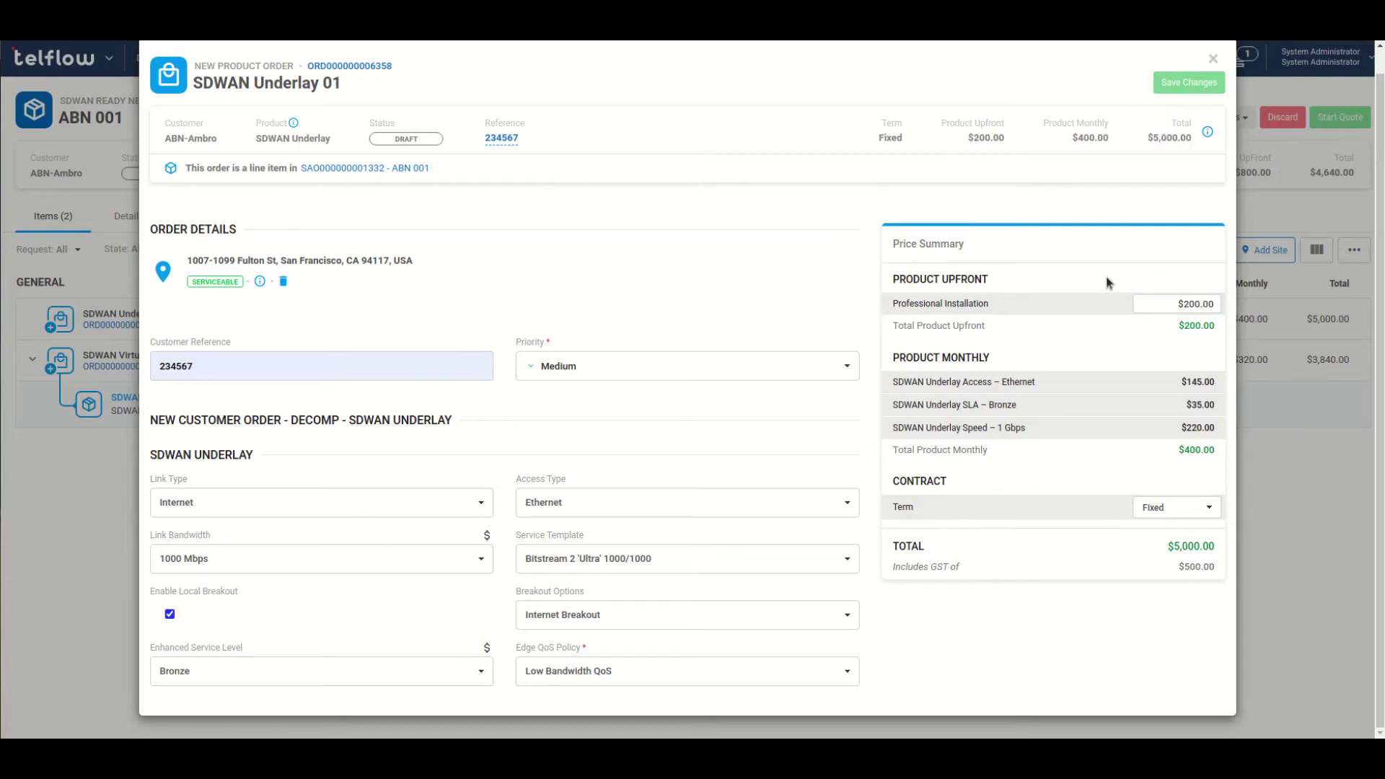
# Set the underlay's contract term to 36 Months, save the order's changes and close it
pyautogui.click(1209, 510)
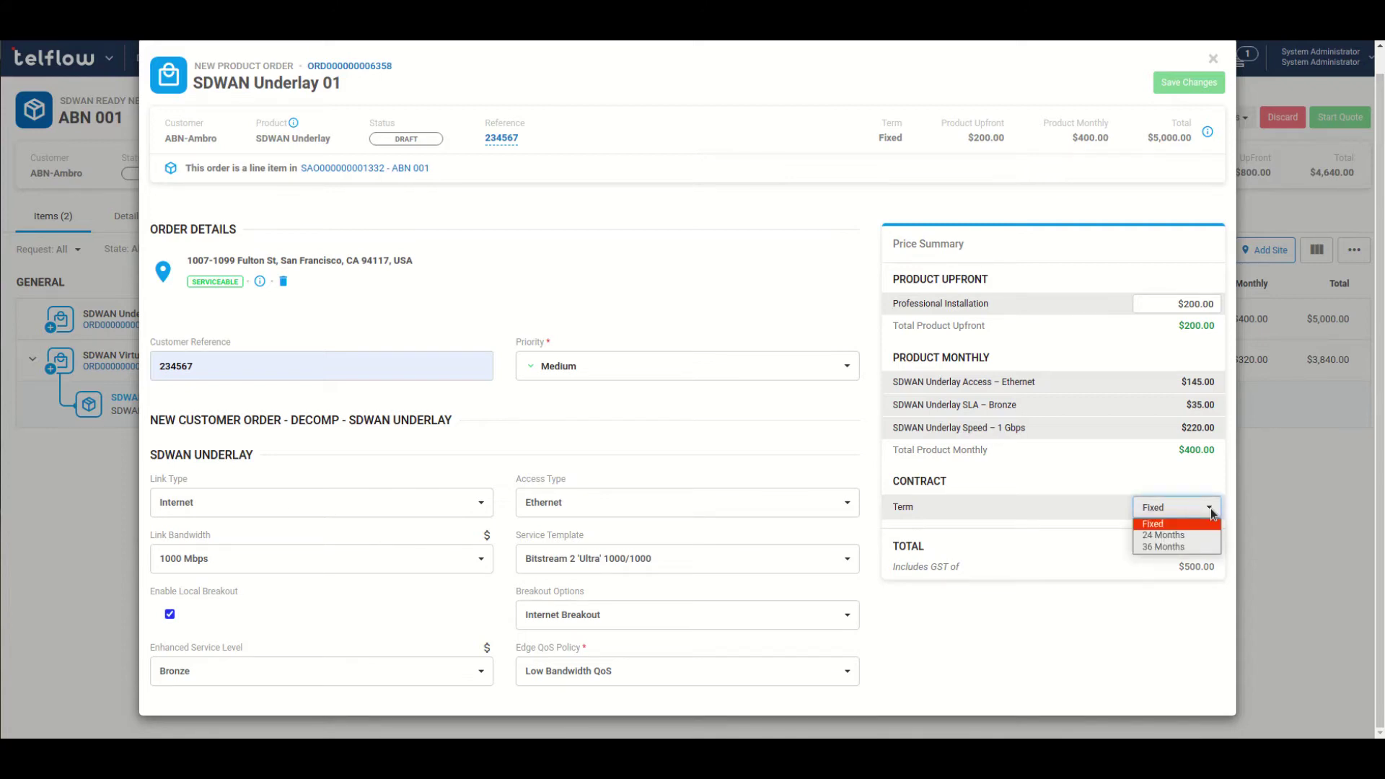
pyautogui.click(1168, 549)
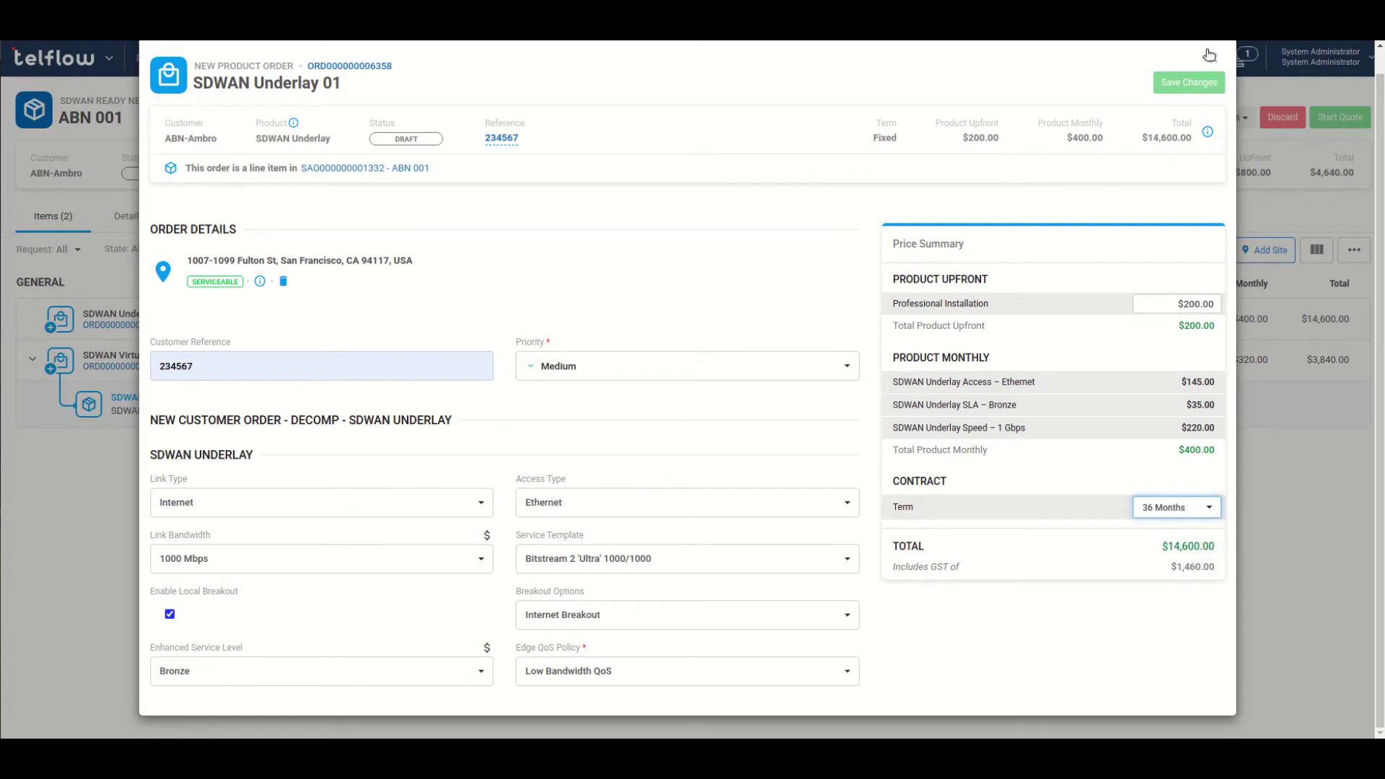
pyautogui.click(1176, 86)
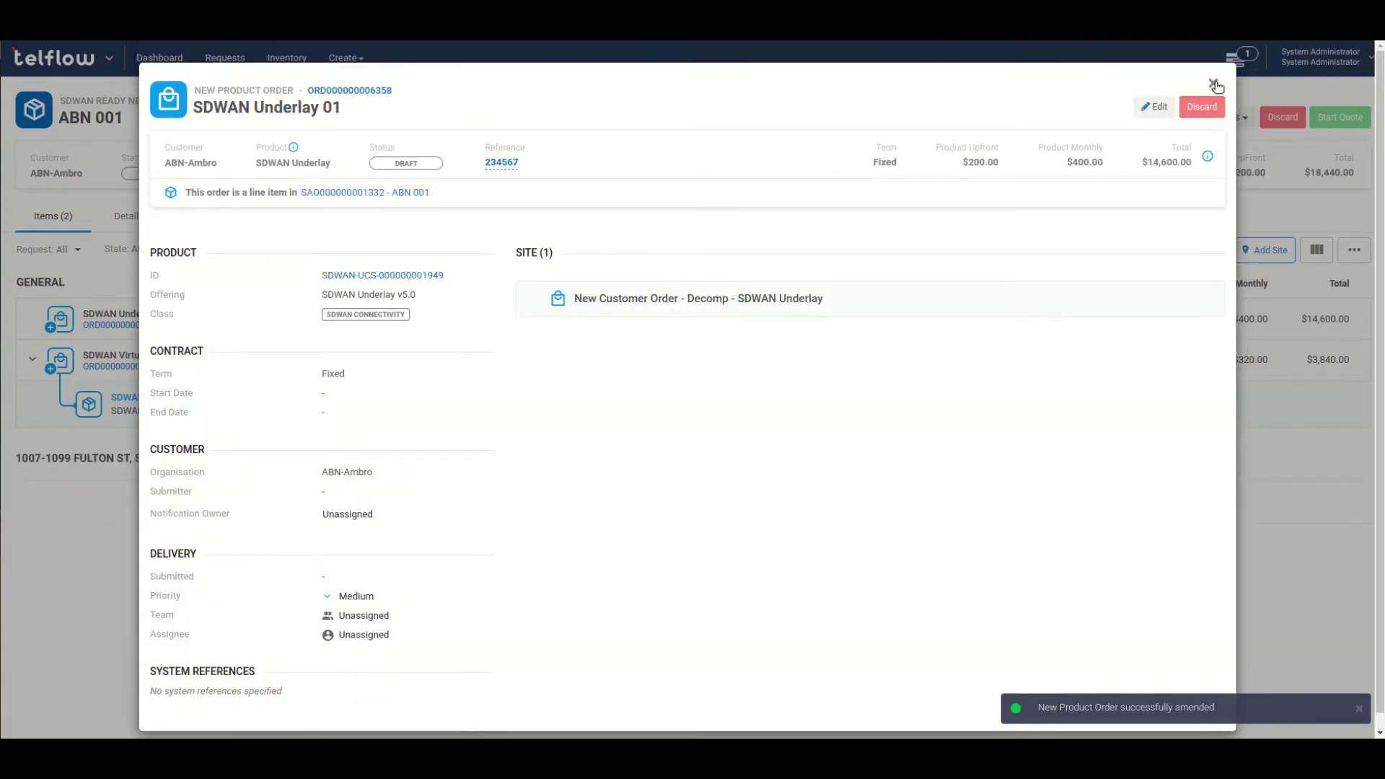
pyautogui.click(1215, 84)
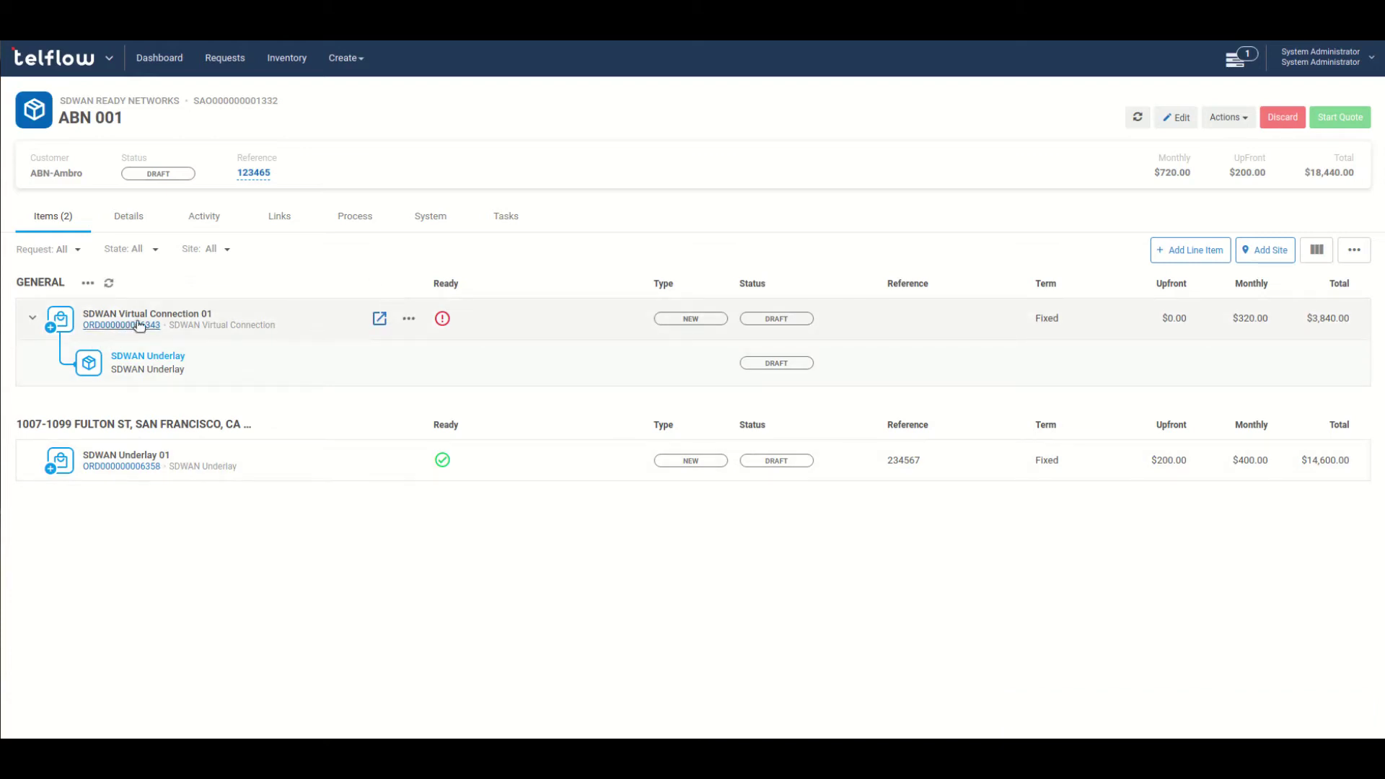
# Open the SDWAN Virtual Connection 01 order, fill in the underlay's customer reference and set the priority to Medium
pyautogui.click(380, 319)
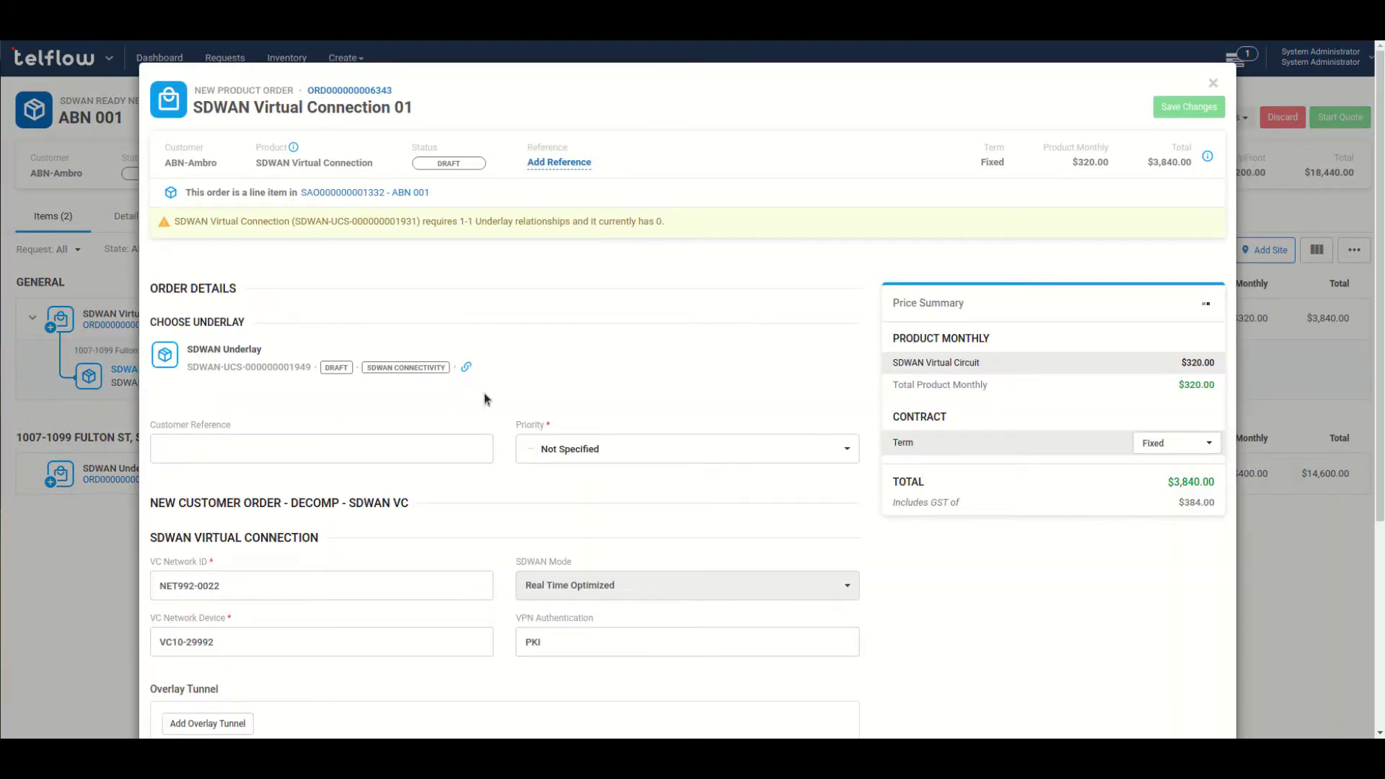
pyautogui.click(356, 455)
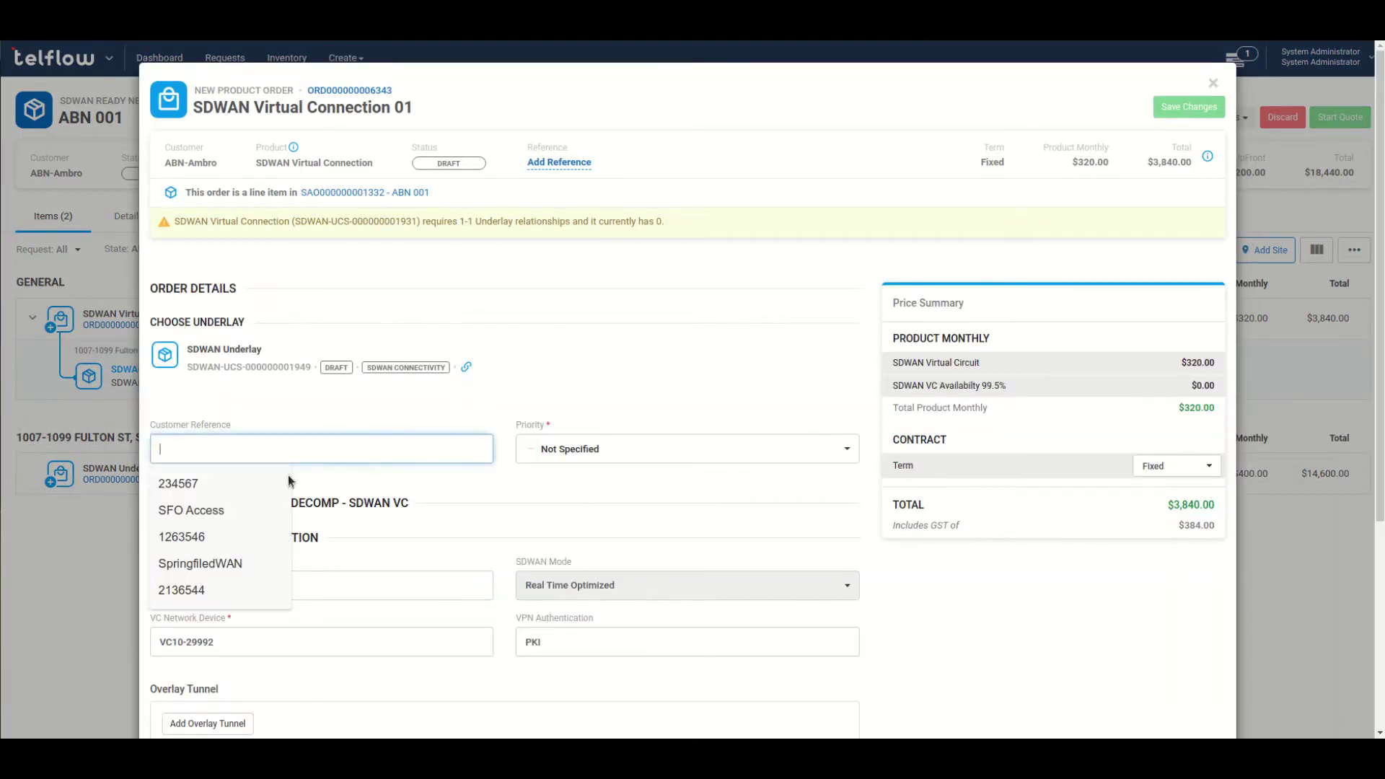
pyautogui.click(205, 483)
pyautogui.click(550, 443)
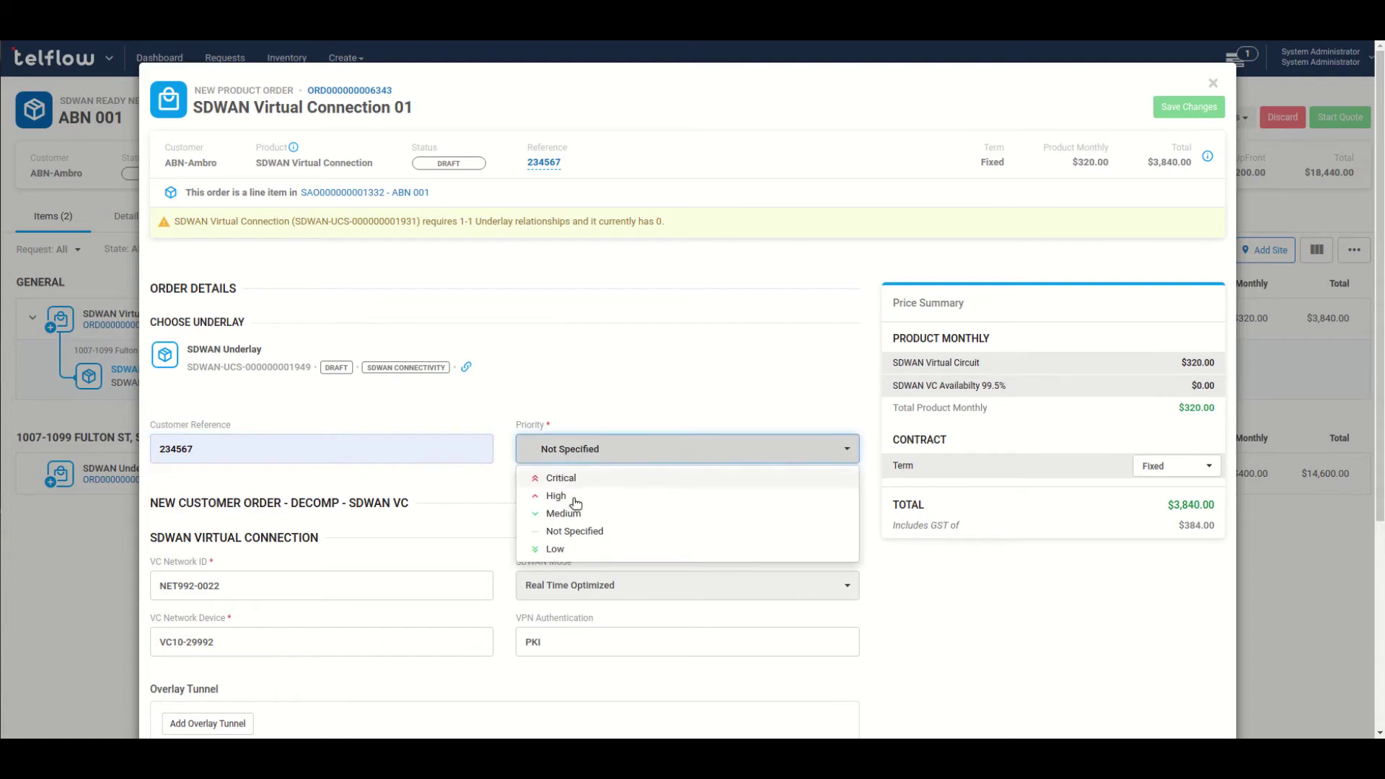
pyautogui.click(570, 513)
# Set the virtual connection's service uptime objective to 99.98% and its VC Organisation ID to Vodafone
pyautogui.scroll(-4, 439, 520)
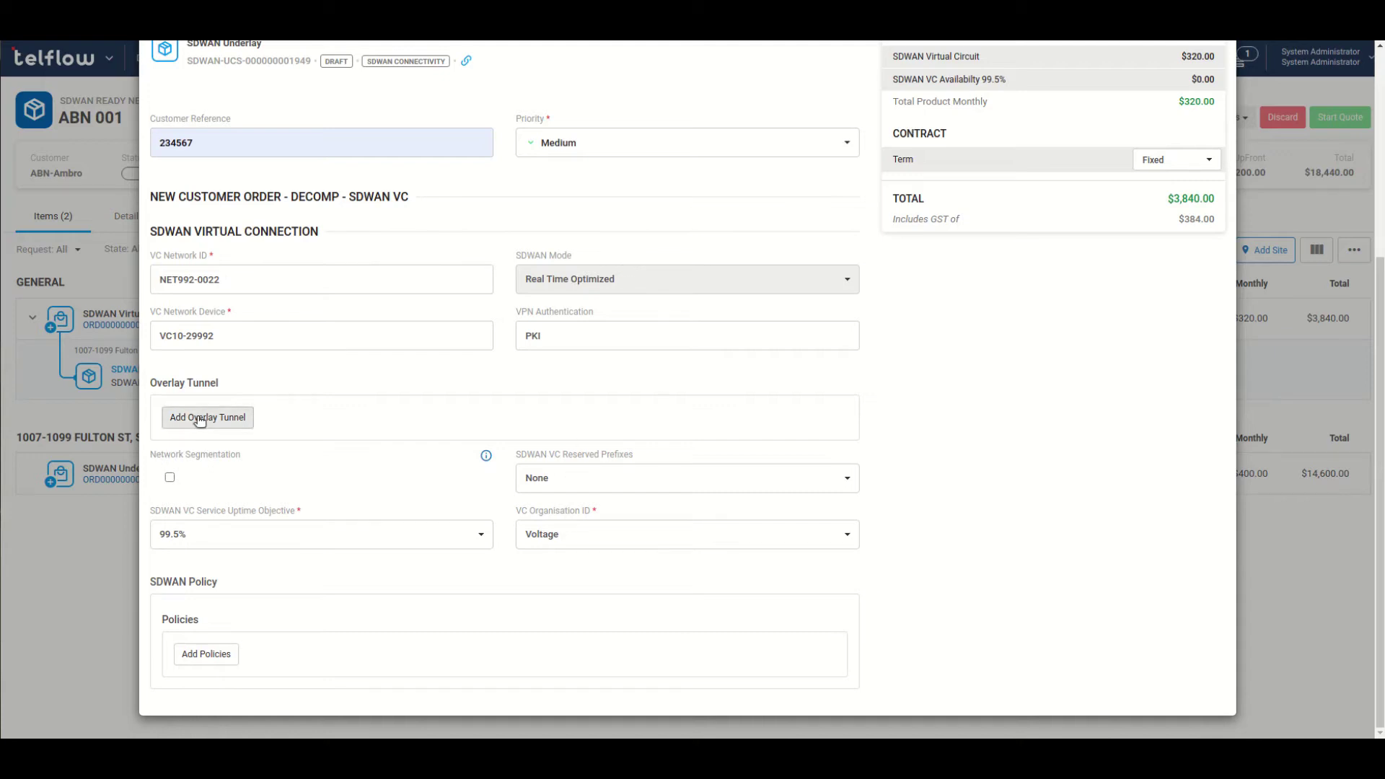
pyautogui.click(315, 542)
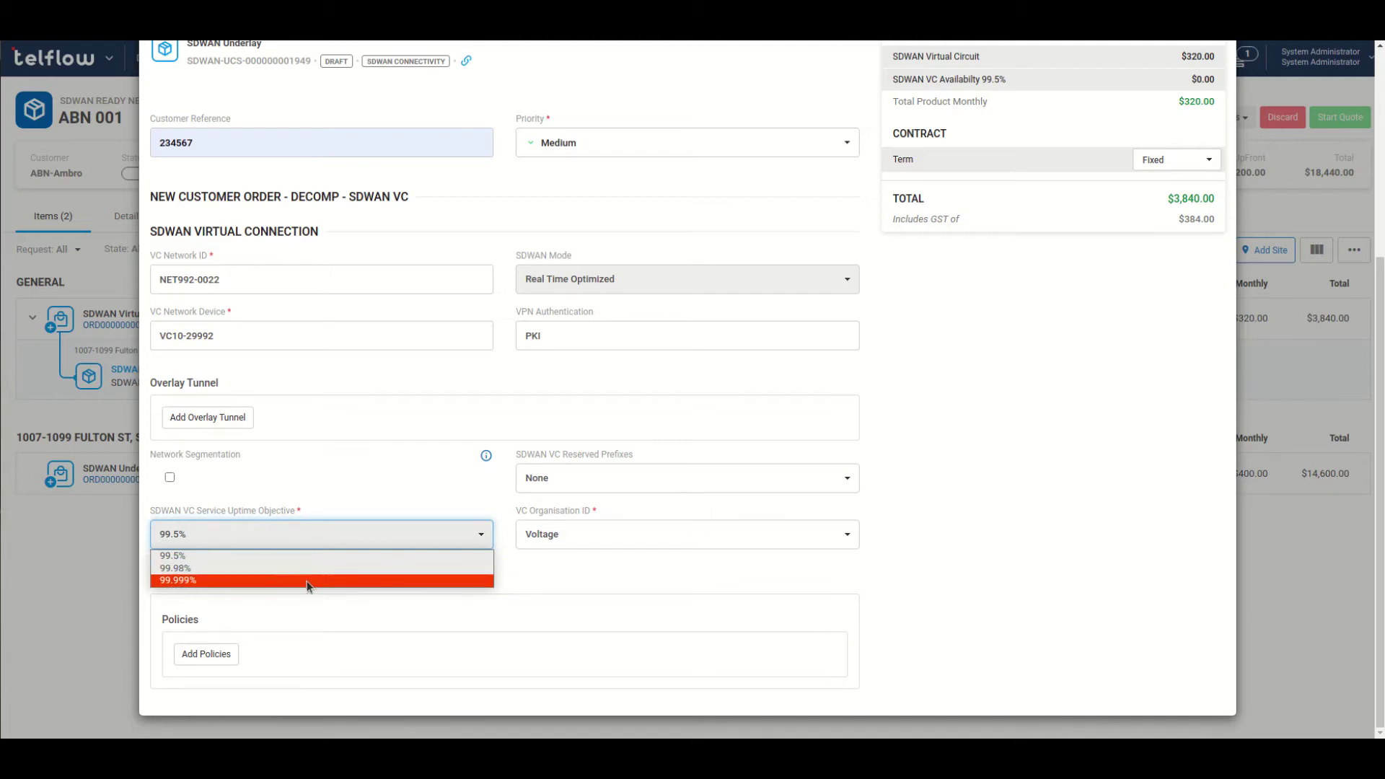
pyautogui.click(309, 565)
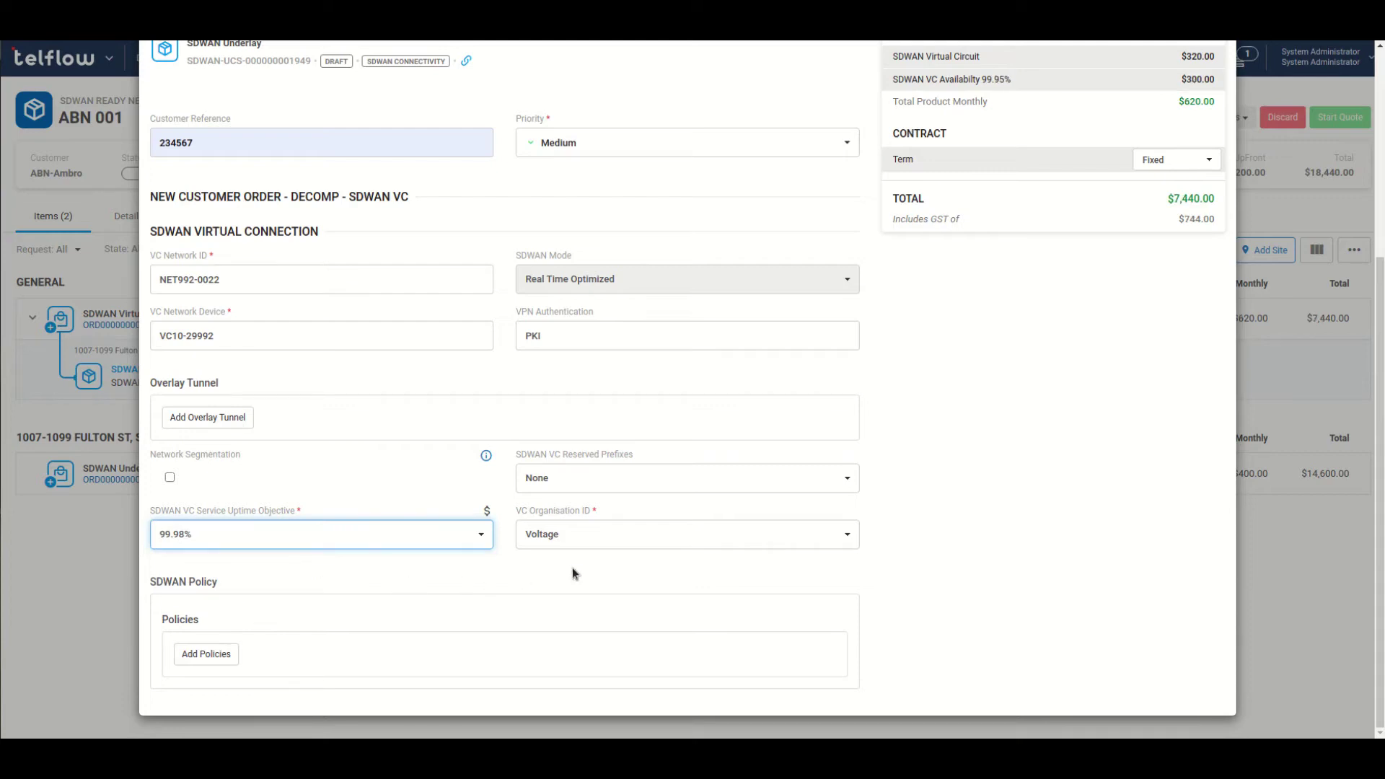
pyautogui.click(617, 540)
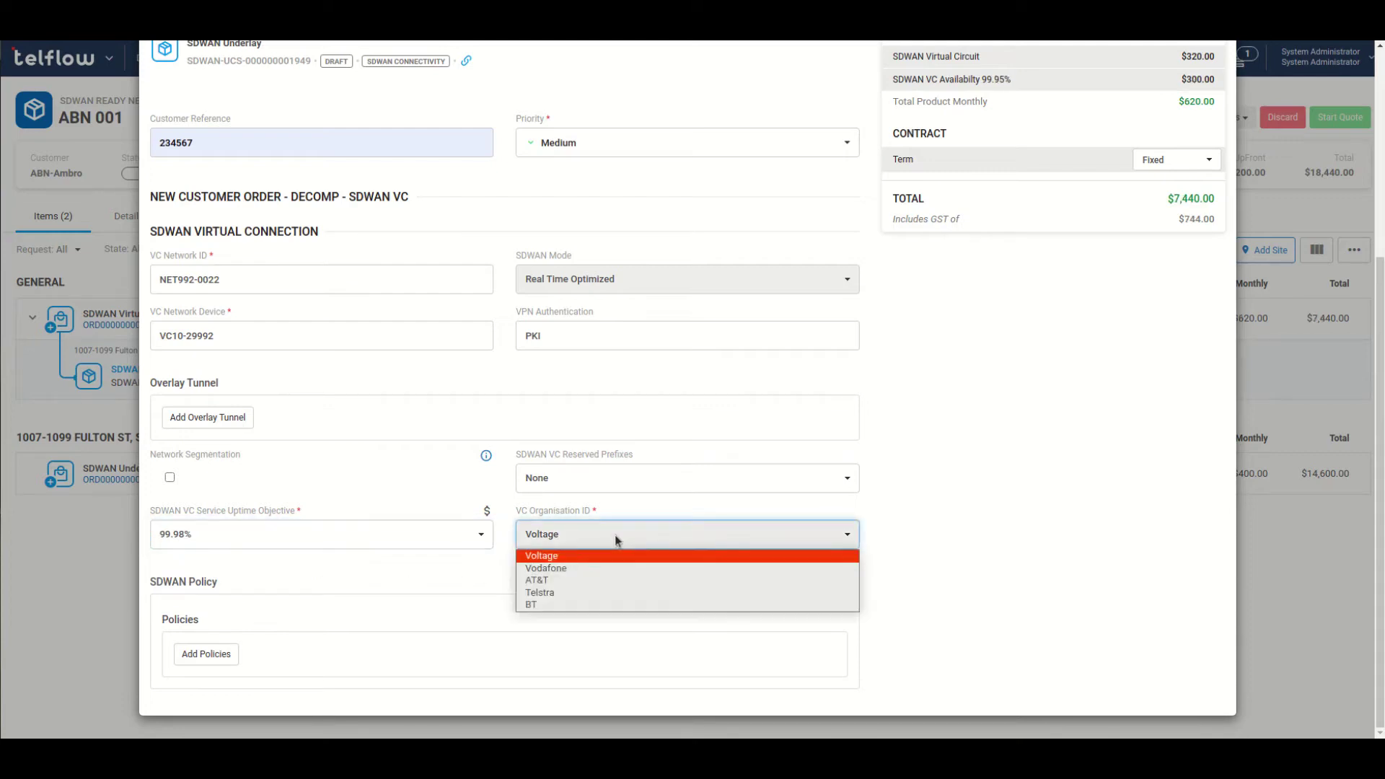
pyautogui.click(593, 568)
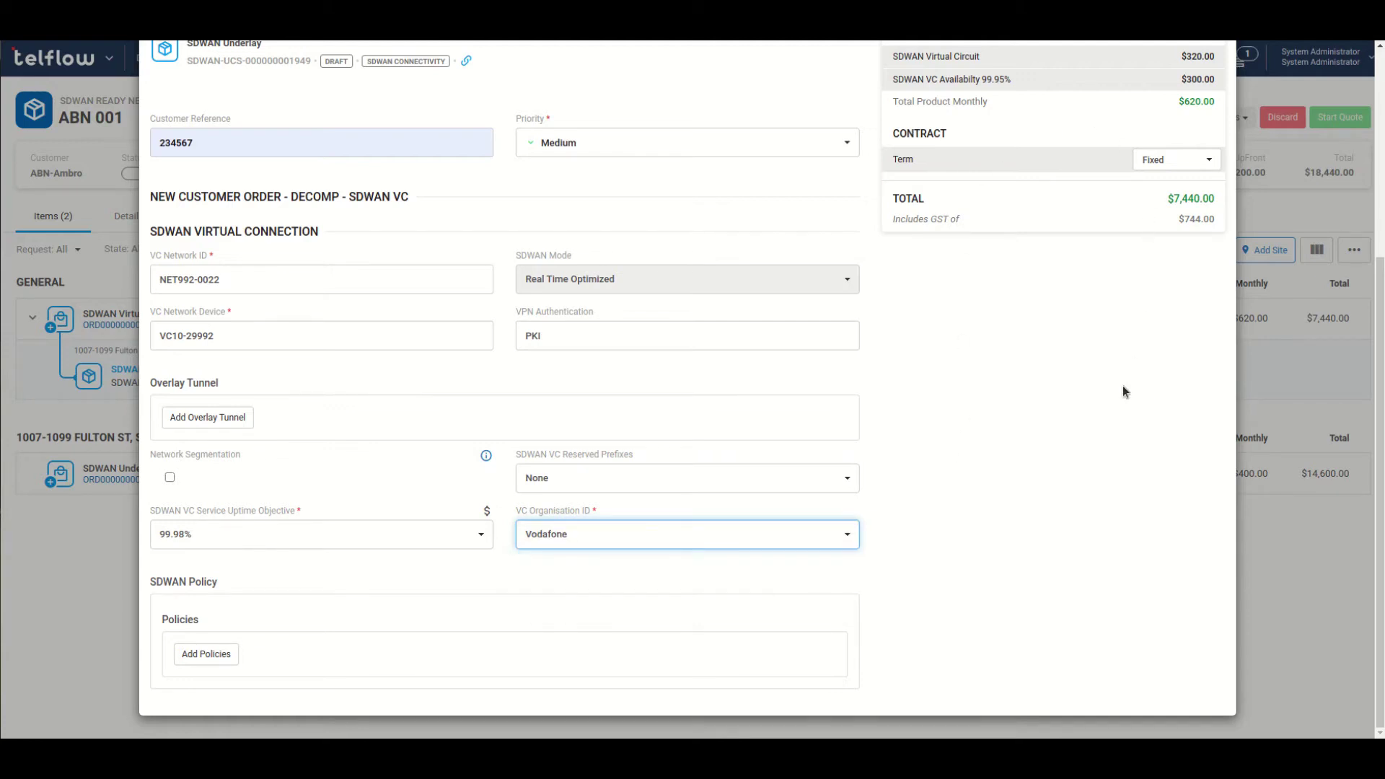
# Set the virtual connection's service uptime objective to 99.999% and check its effect in the price summary
pyautogui.scroll(2, 1118, 375)
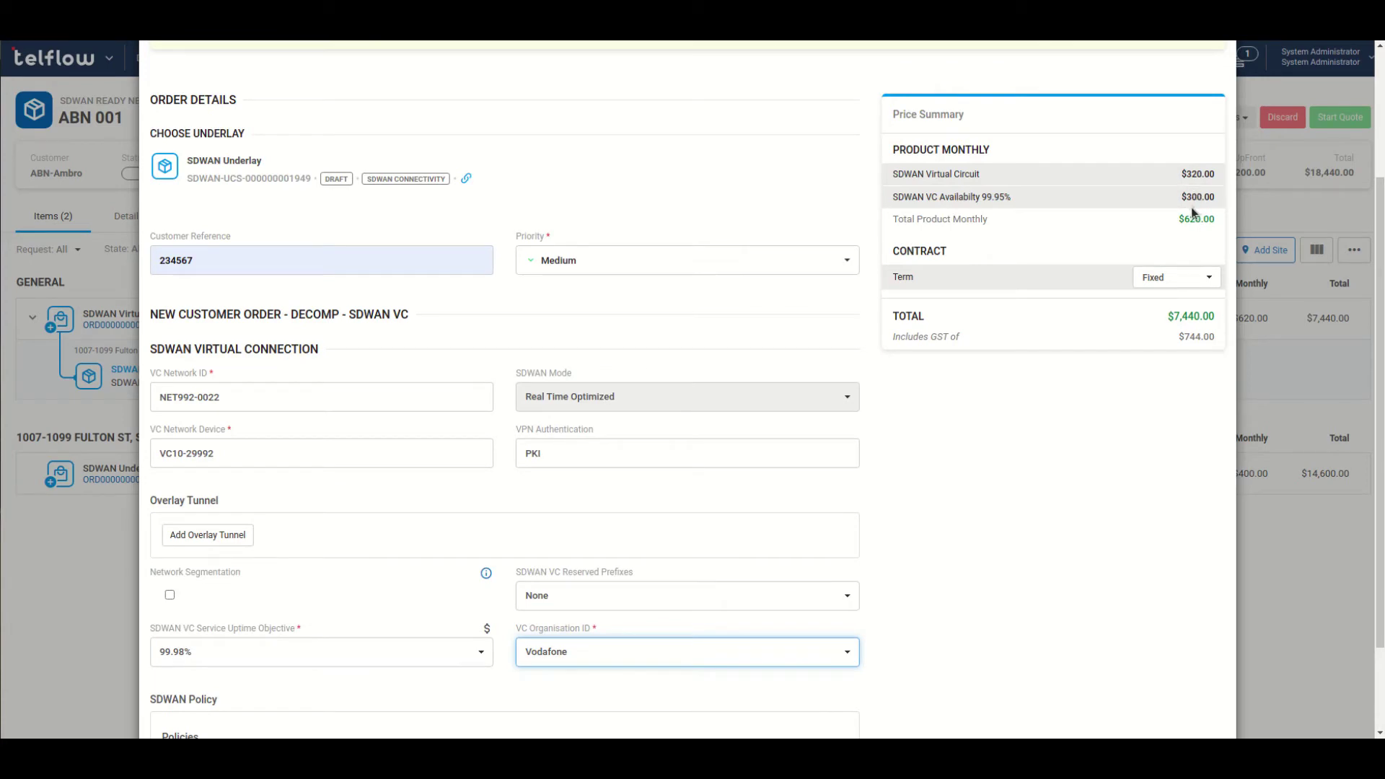
pyautogui.scroll(-2, 977, 528)
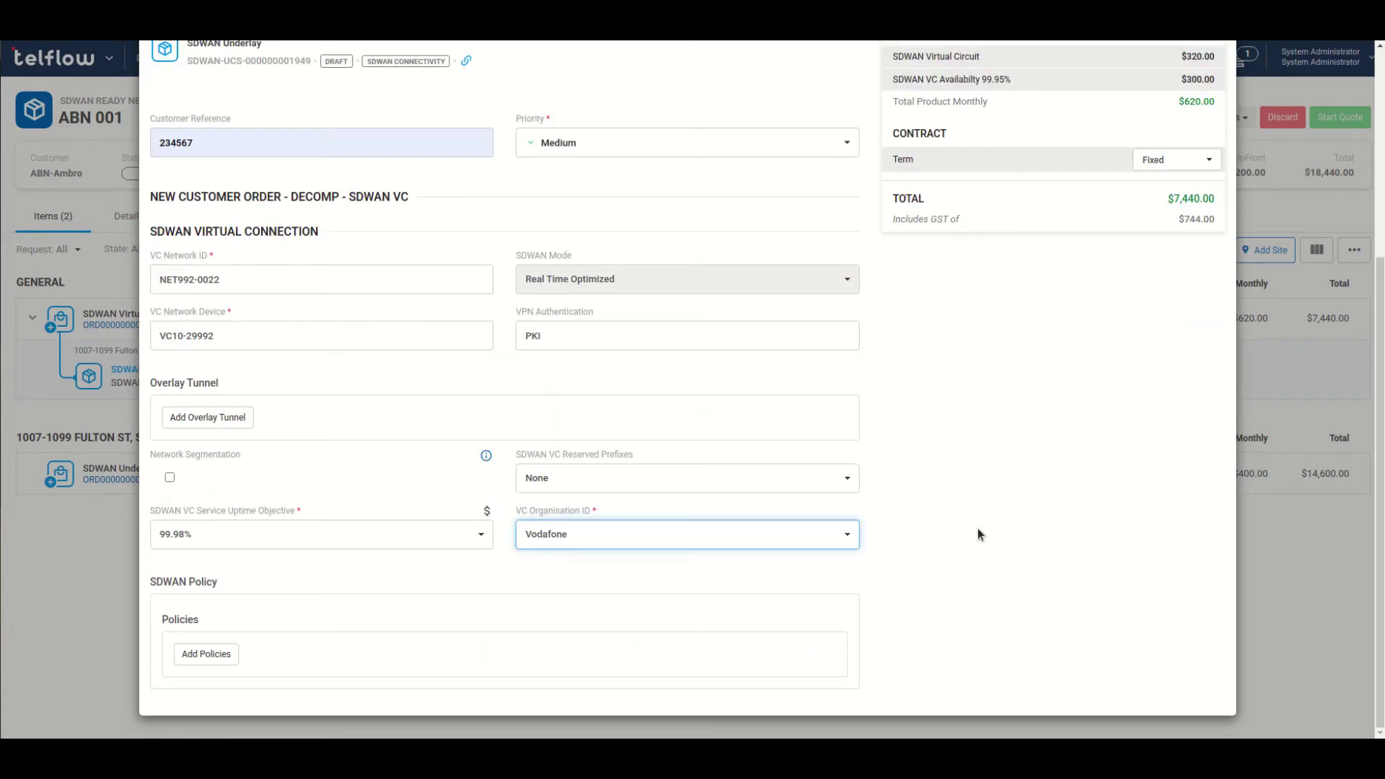
pyautogui.click(403, 548)
pyautogui.click(313, 583)
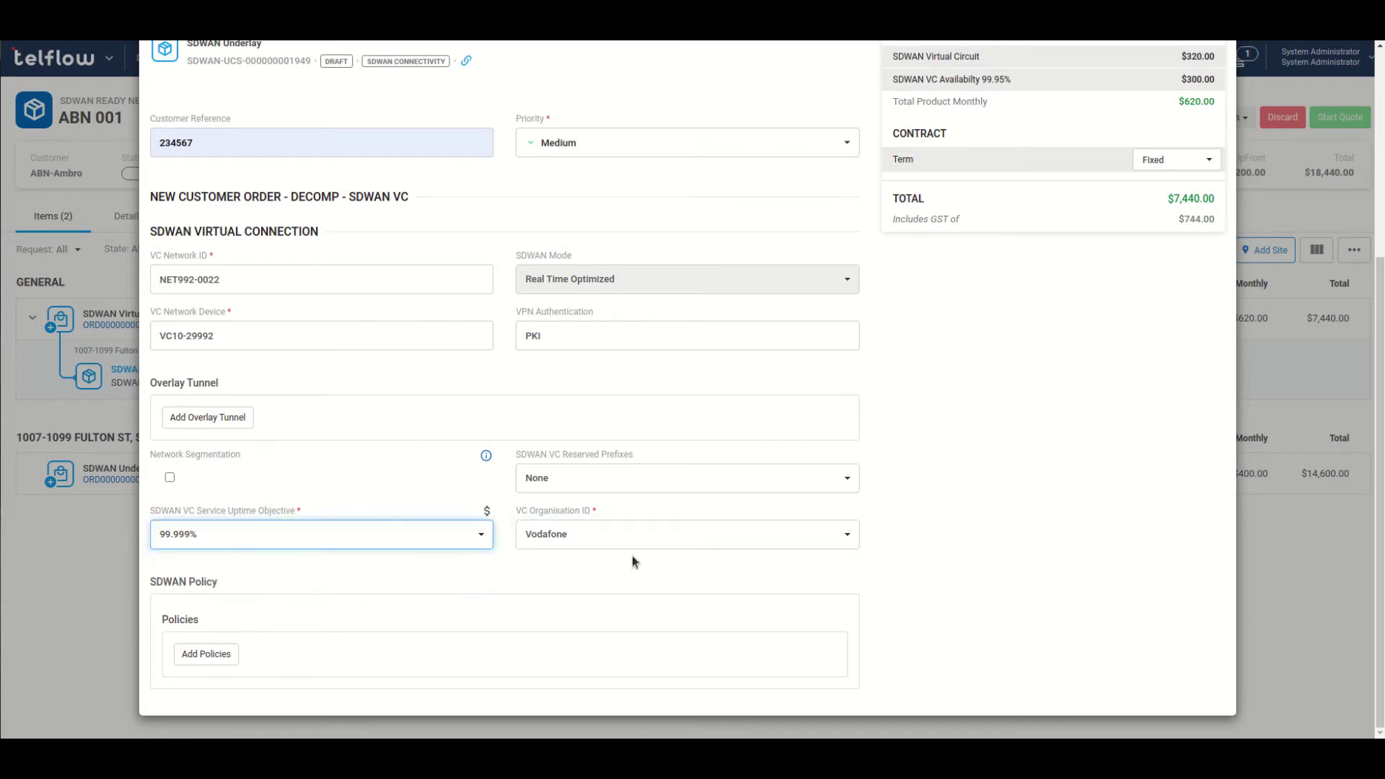
pyautogui.scroll(3, 1100, 525)
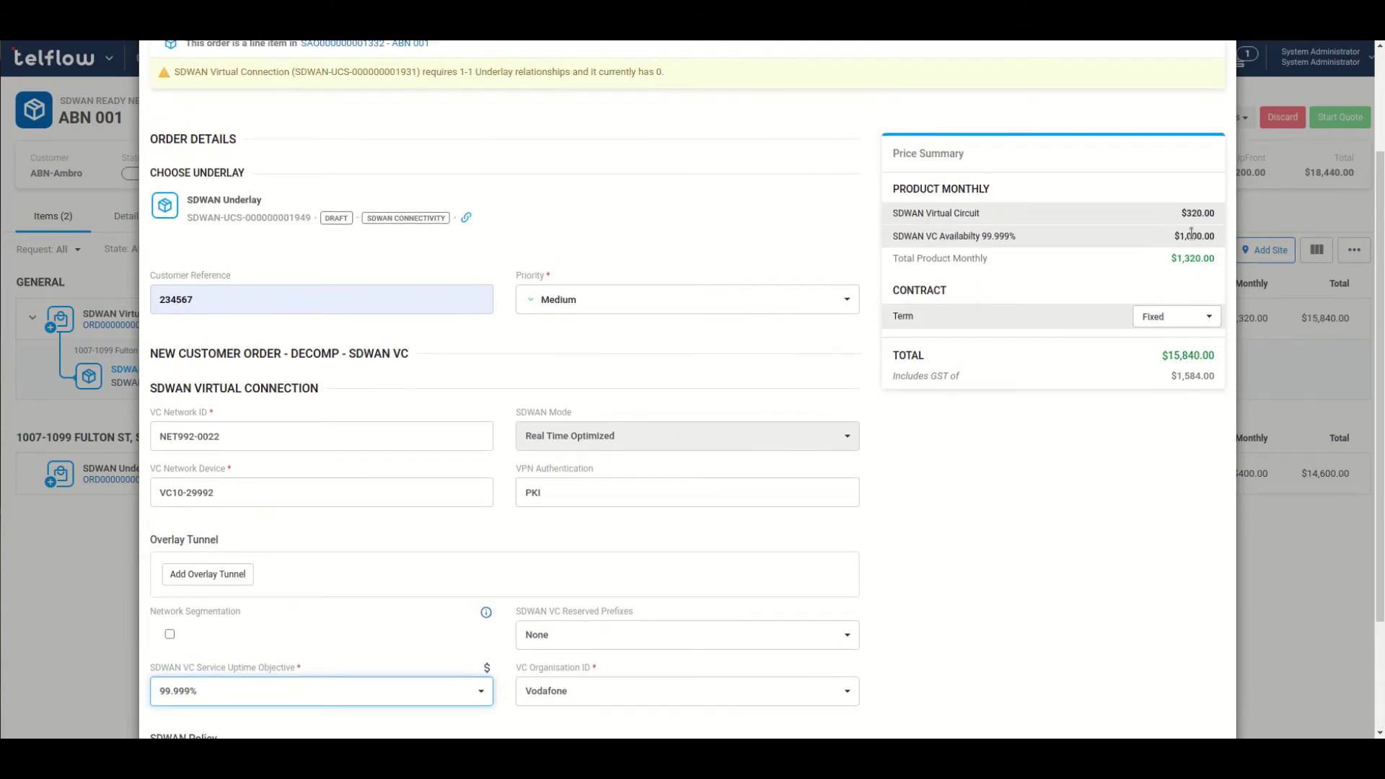
pyautogui.scroll(-3, 1109, 519)
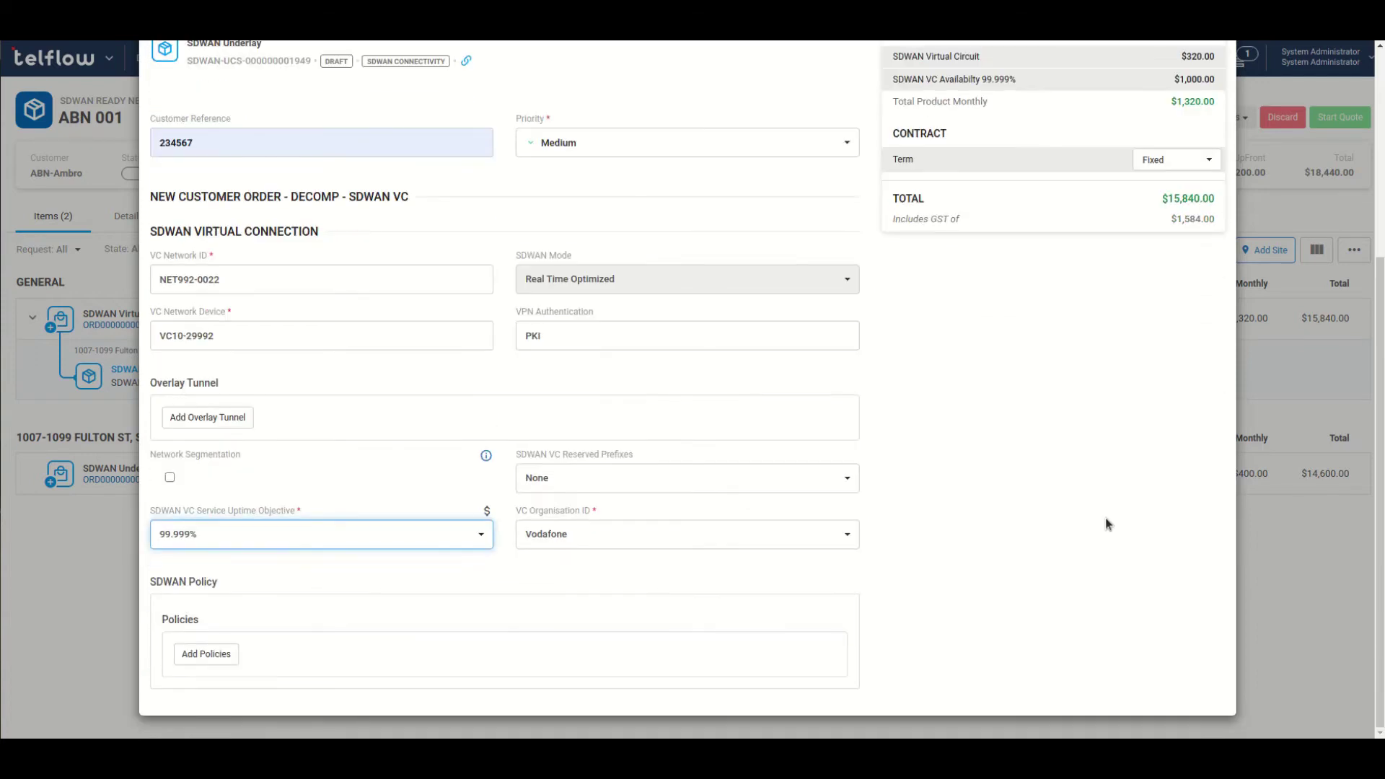
# Add an SDWAN policy entry to the virtual connection and set the POL-LOW-LATENCY criteria to 20 - 50 Endpoints
pyautogui.click(206, 655)
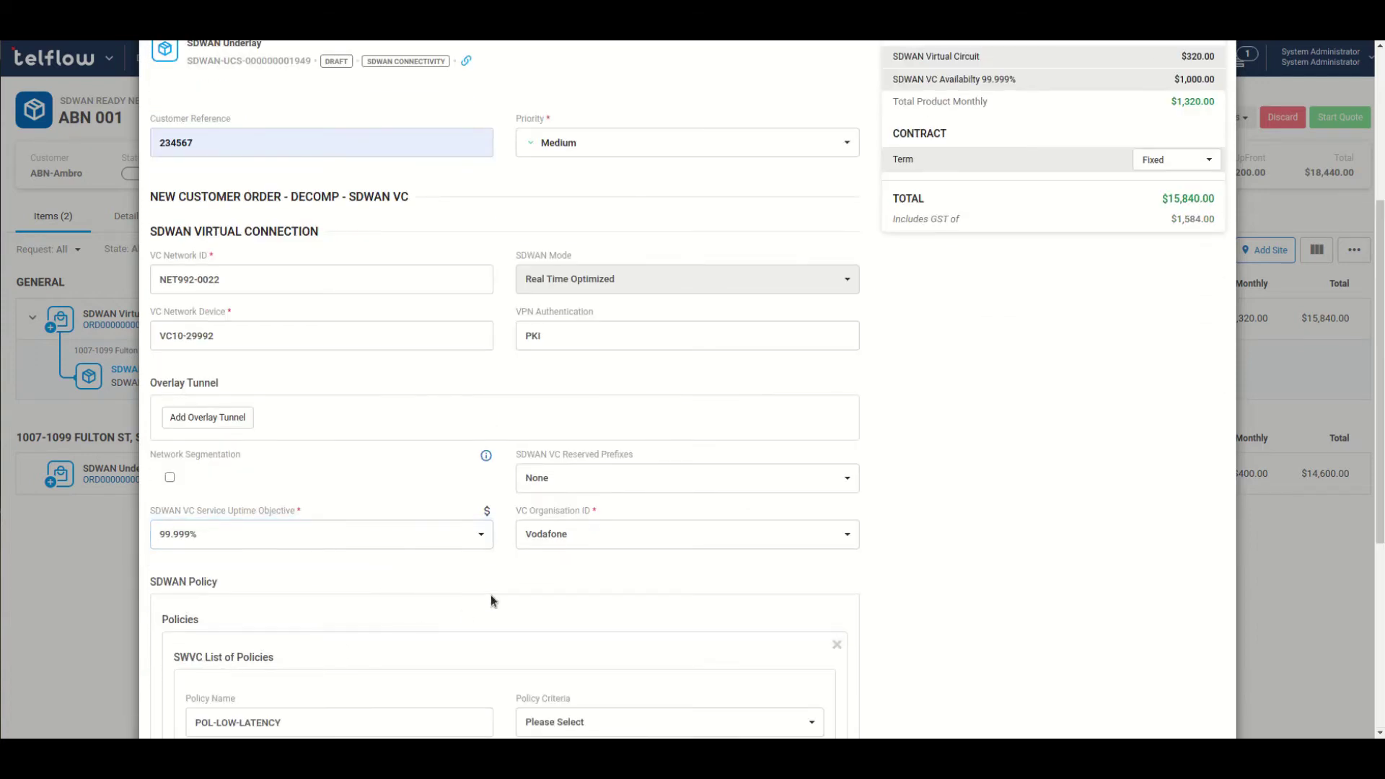
pyautogui.scroll(-3, 490, 595)
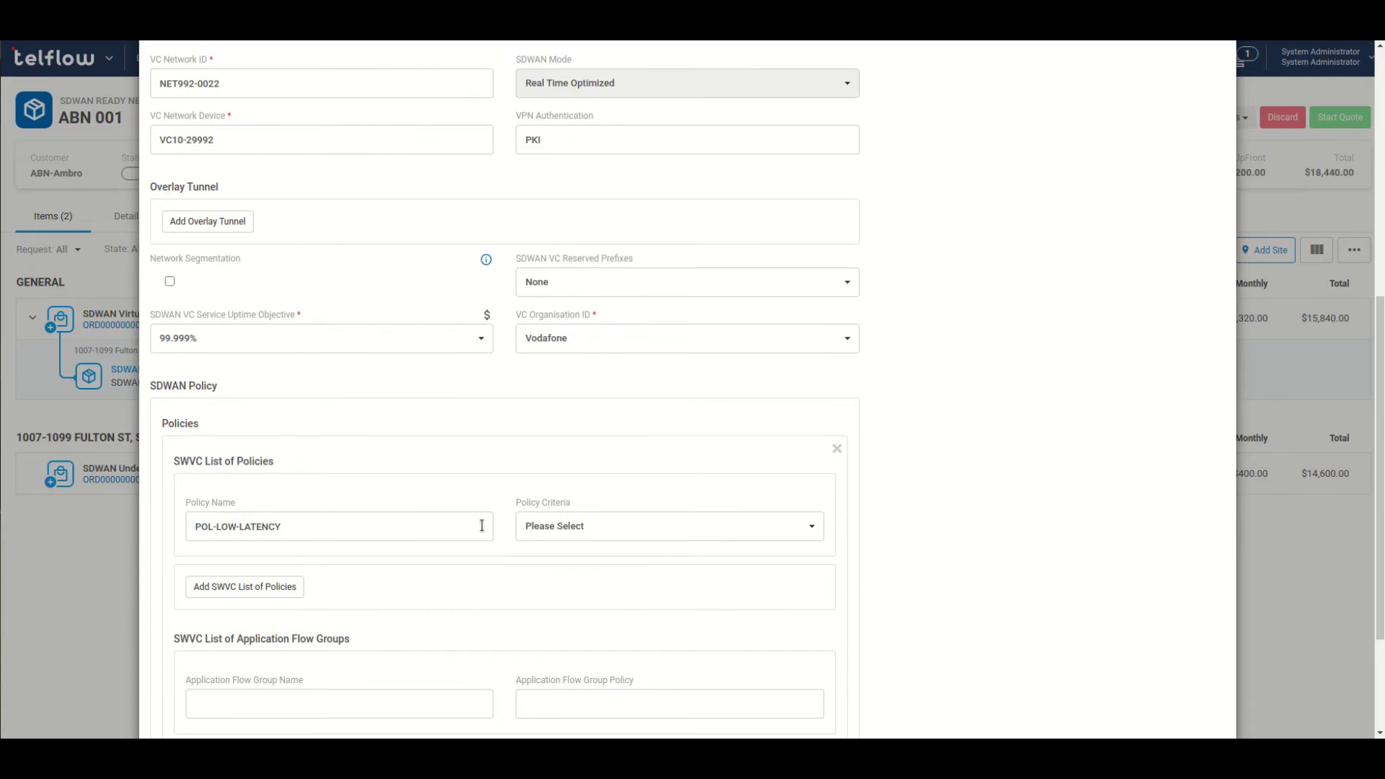
pyautogui.click(590, 527)
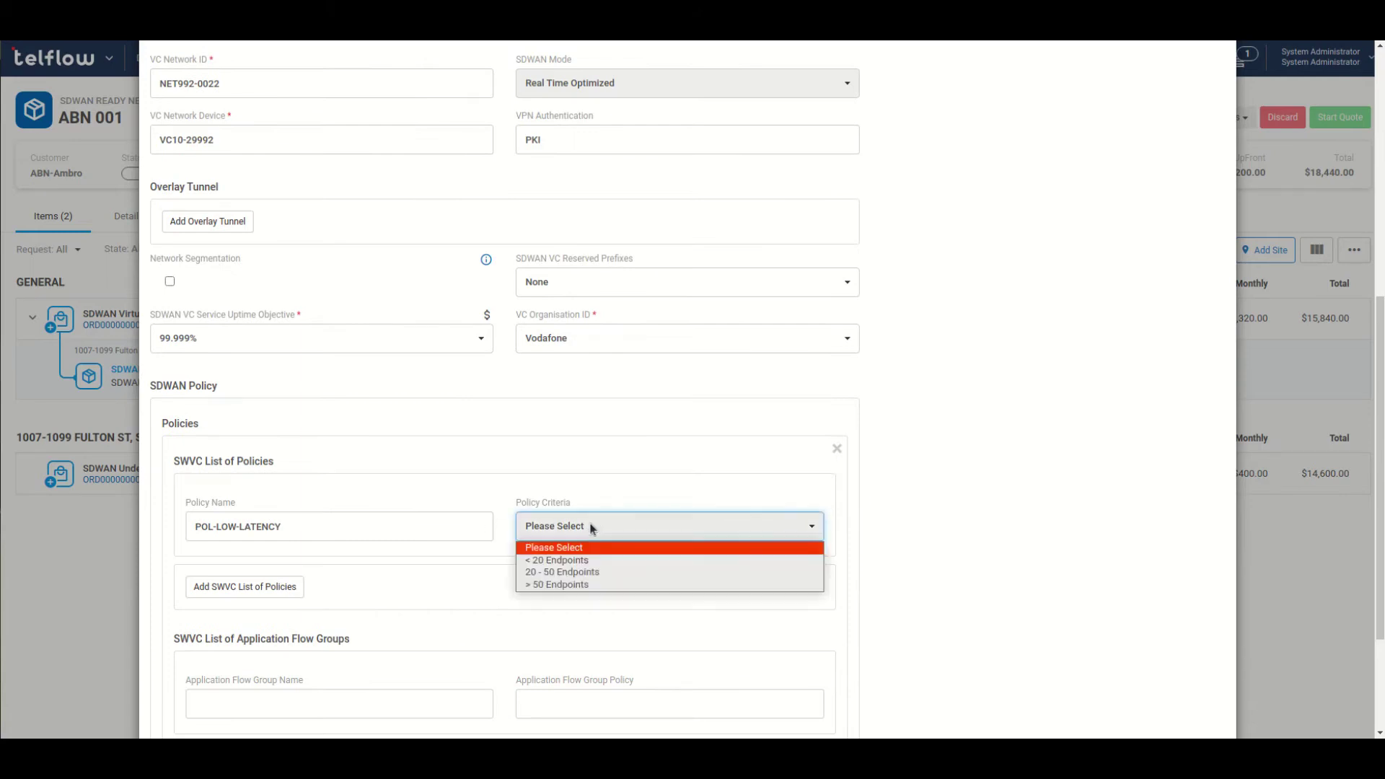
pyautogui.click(611, 571)
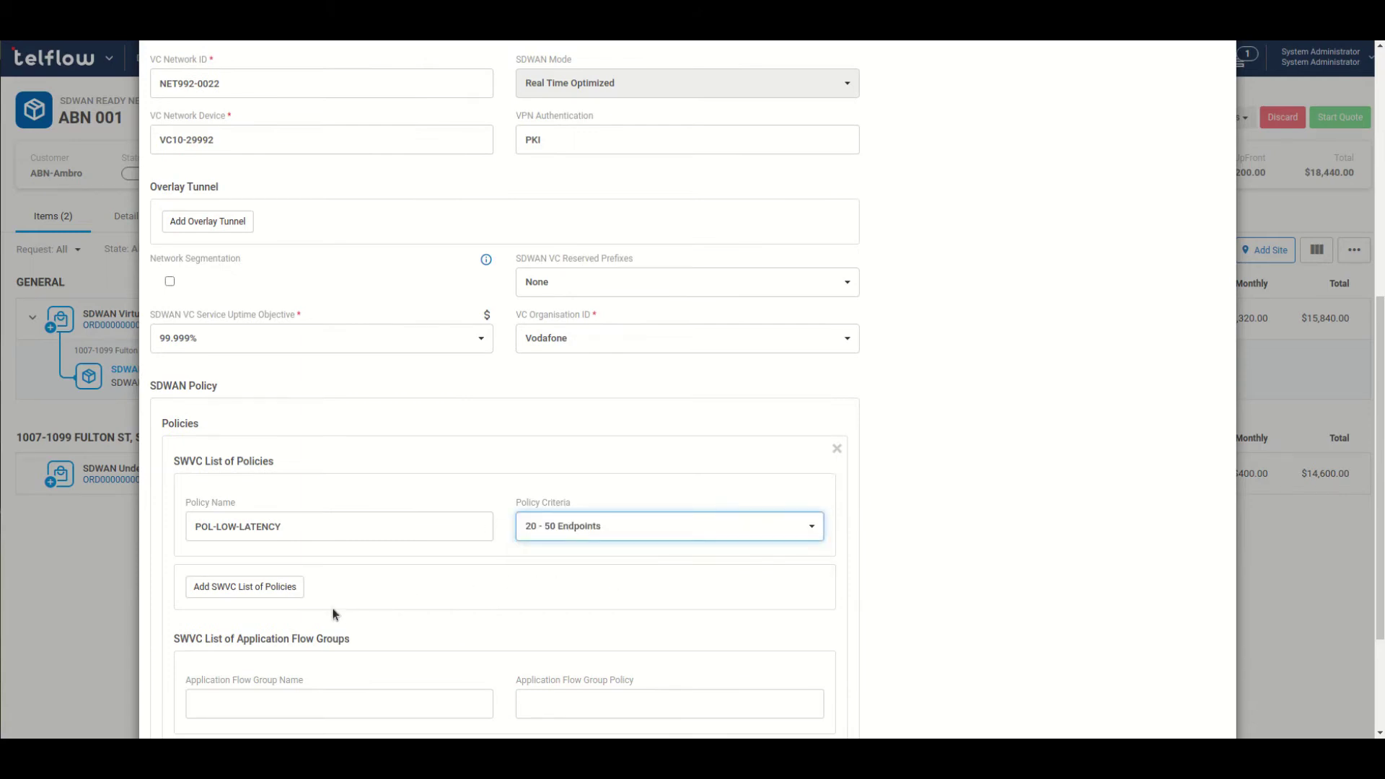
pyautogui.scroll(-2, 356, 591)
# Save and close the virtual connection order, and review the sales order's monthly, upfront and total prices
pyautogui.scroll(4, 357, 592)
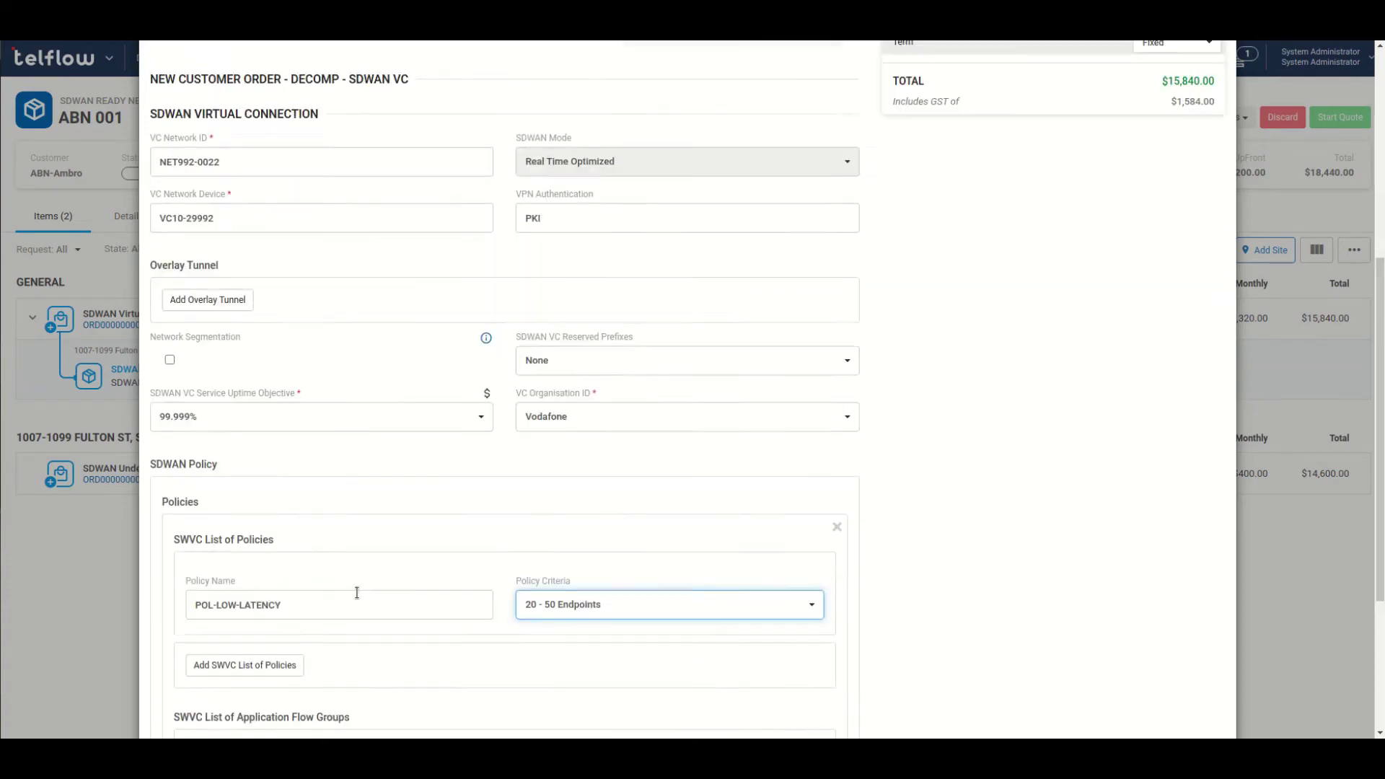
pyautogui.scroll(5, 356, 591)
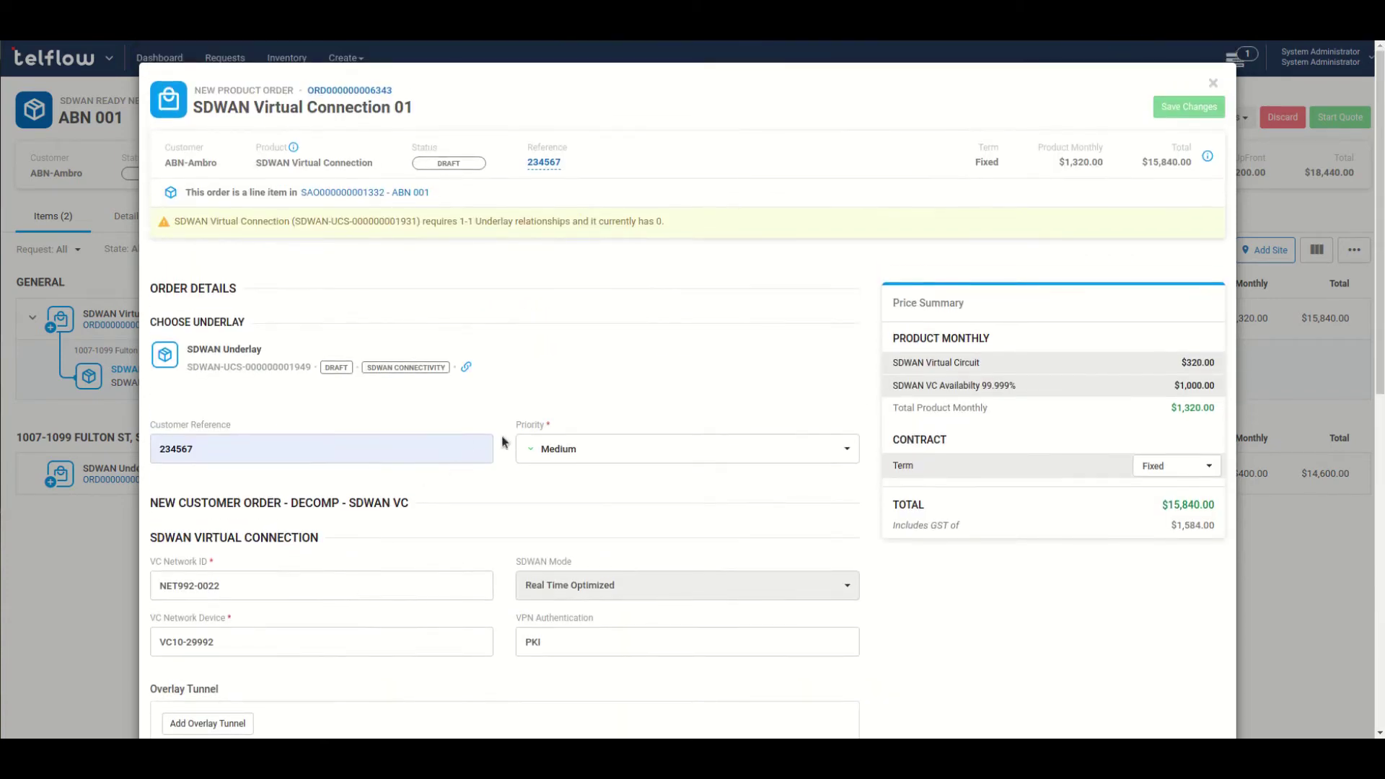
pyautogui.click(1206, 108)
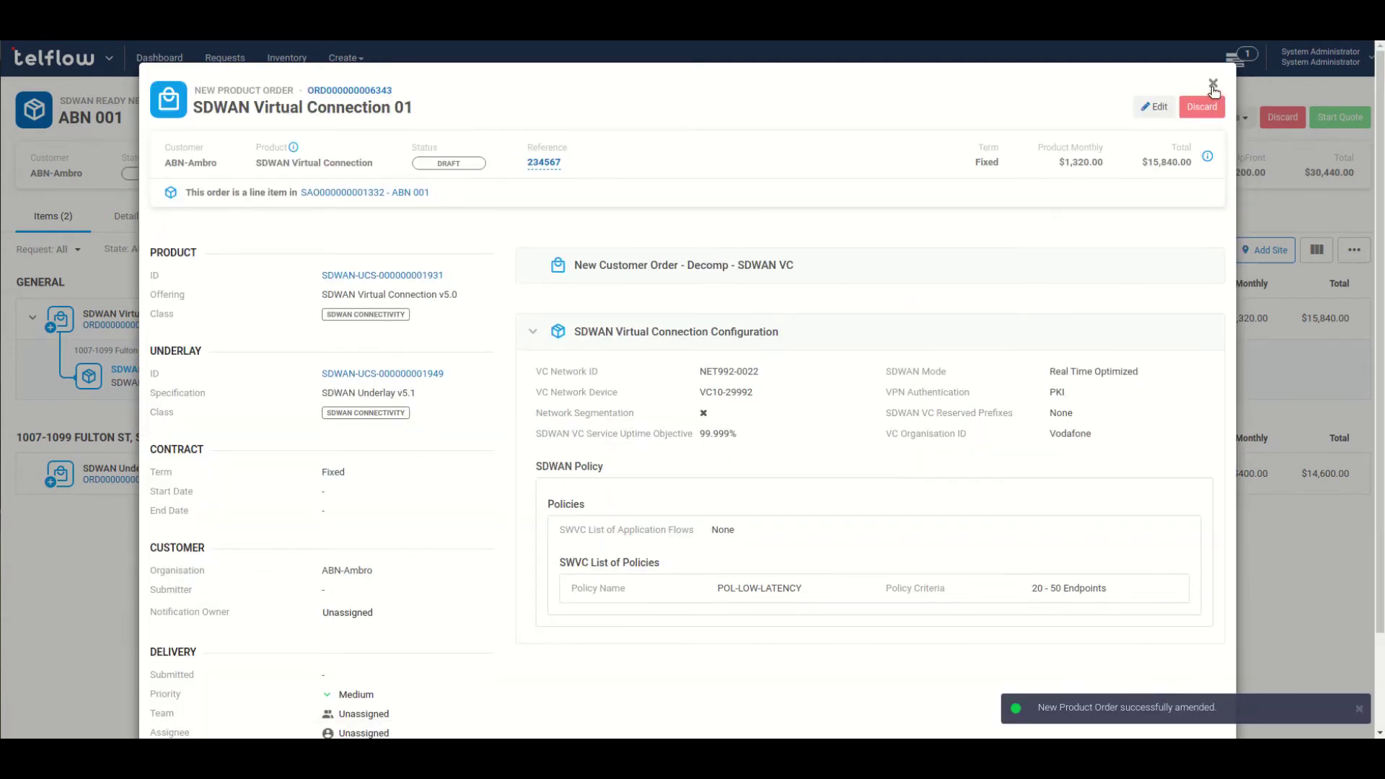
pyautogui.click(1219, 84)
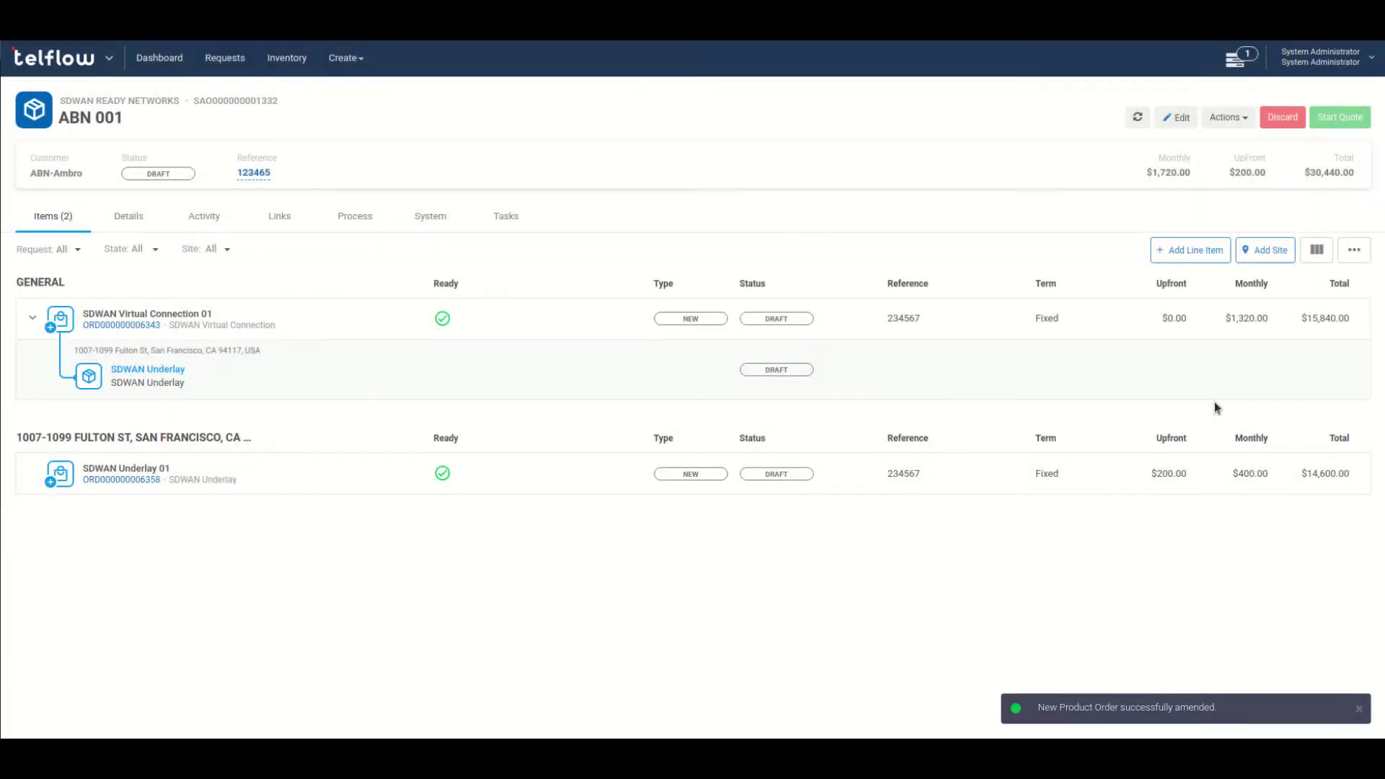
pyautogui.moveTo(1356, 174); pyautogui.dragTo(1144, 176)
pyautogui.click(1137, 179)
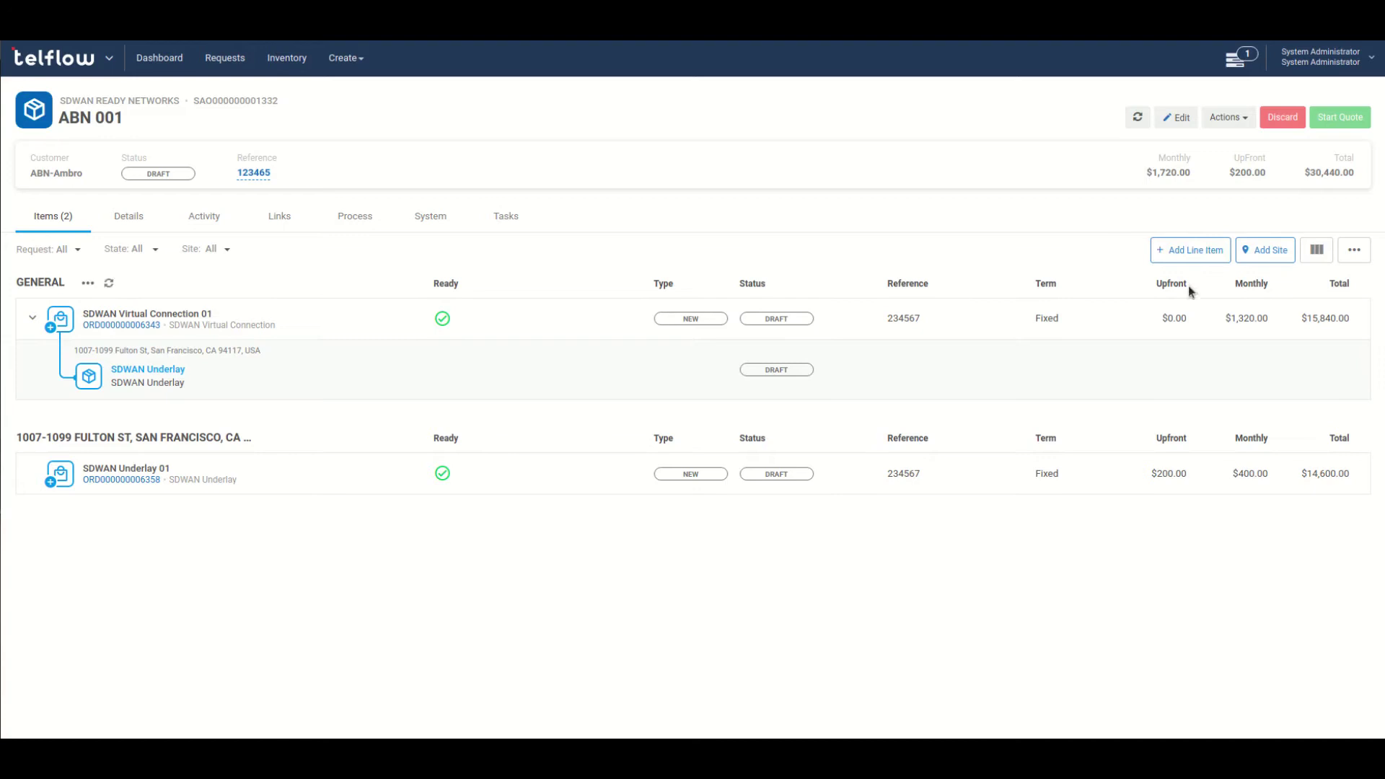
# Add a new Compute Node product line item named Compute Node 01 to the sales order
pyautogui.click(1184, 254)
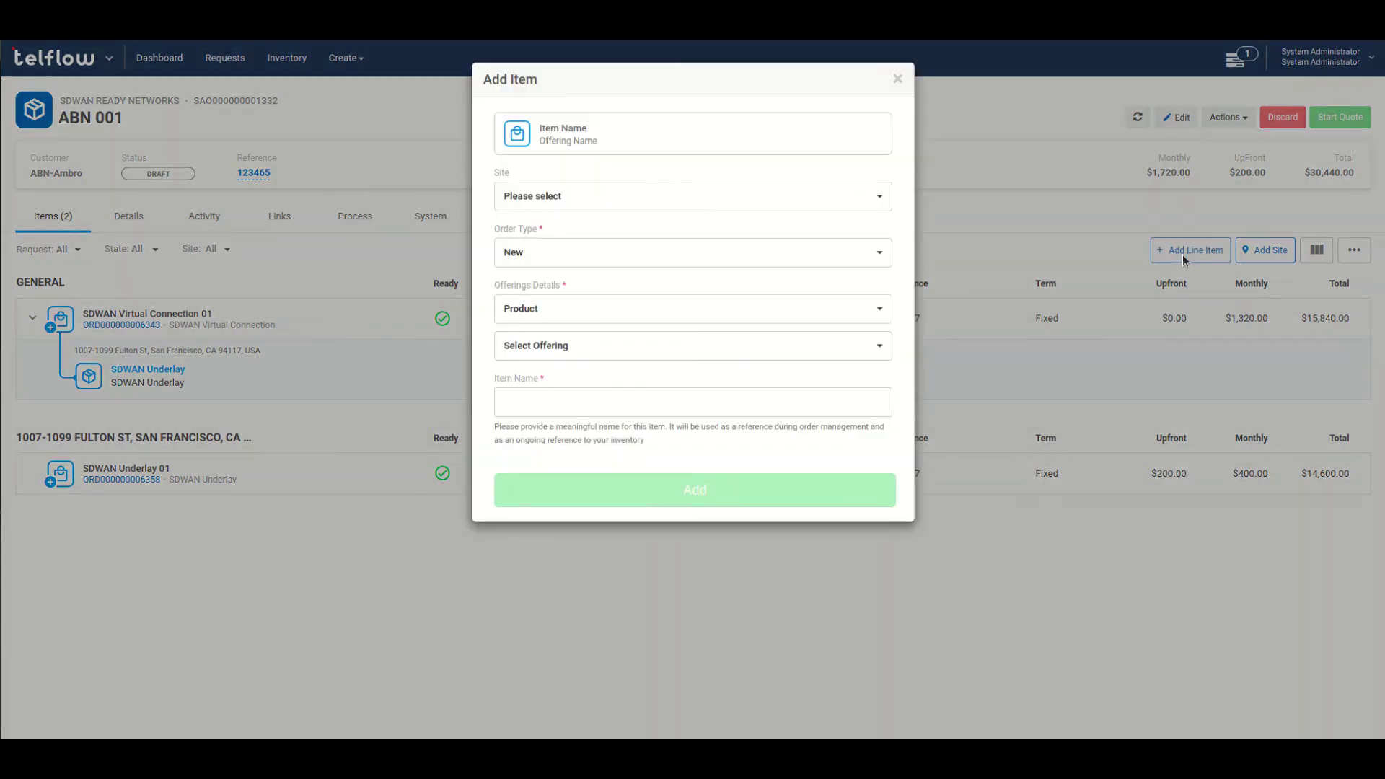
pyautogui.click(673, 348)
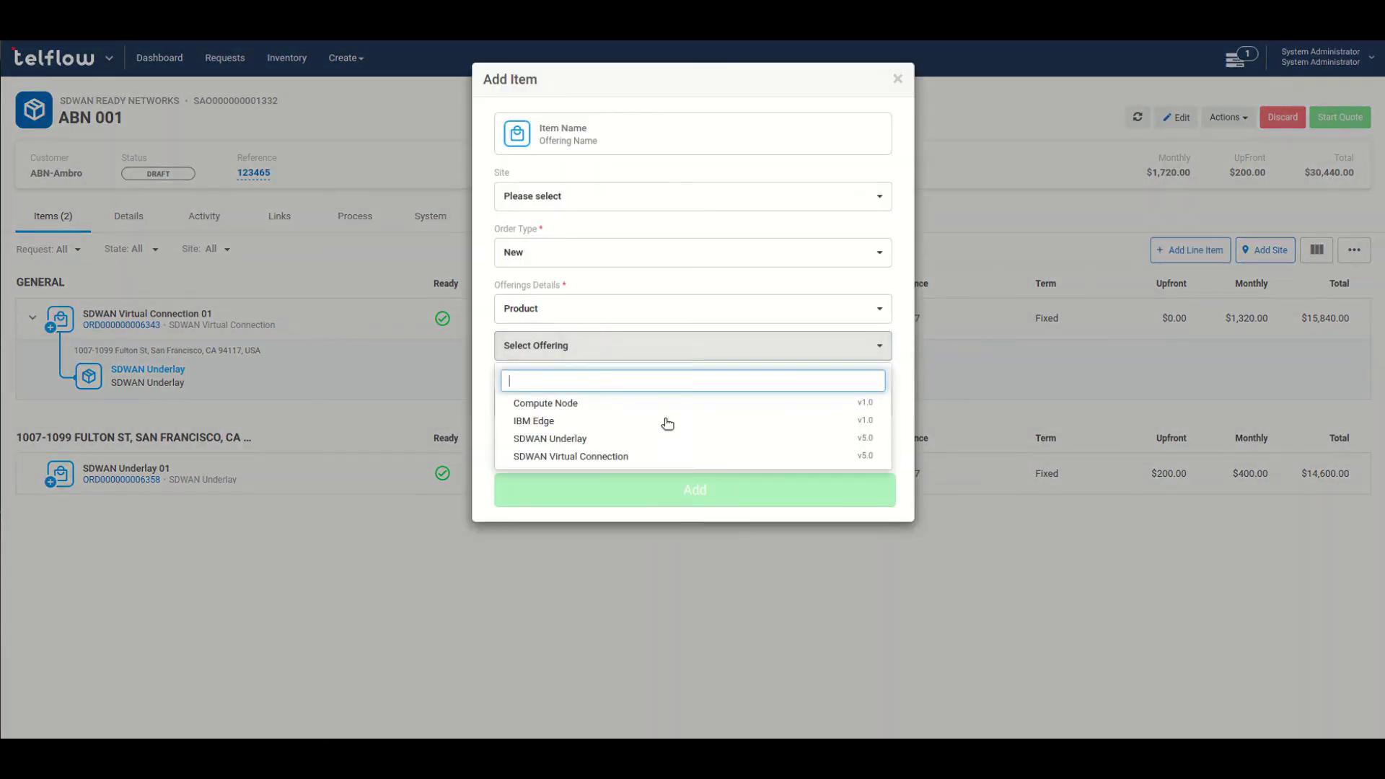
pyautogui.click(551, 403)
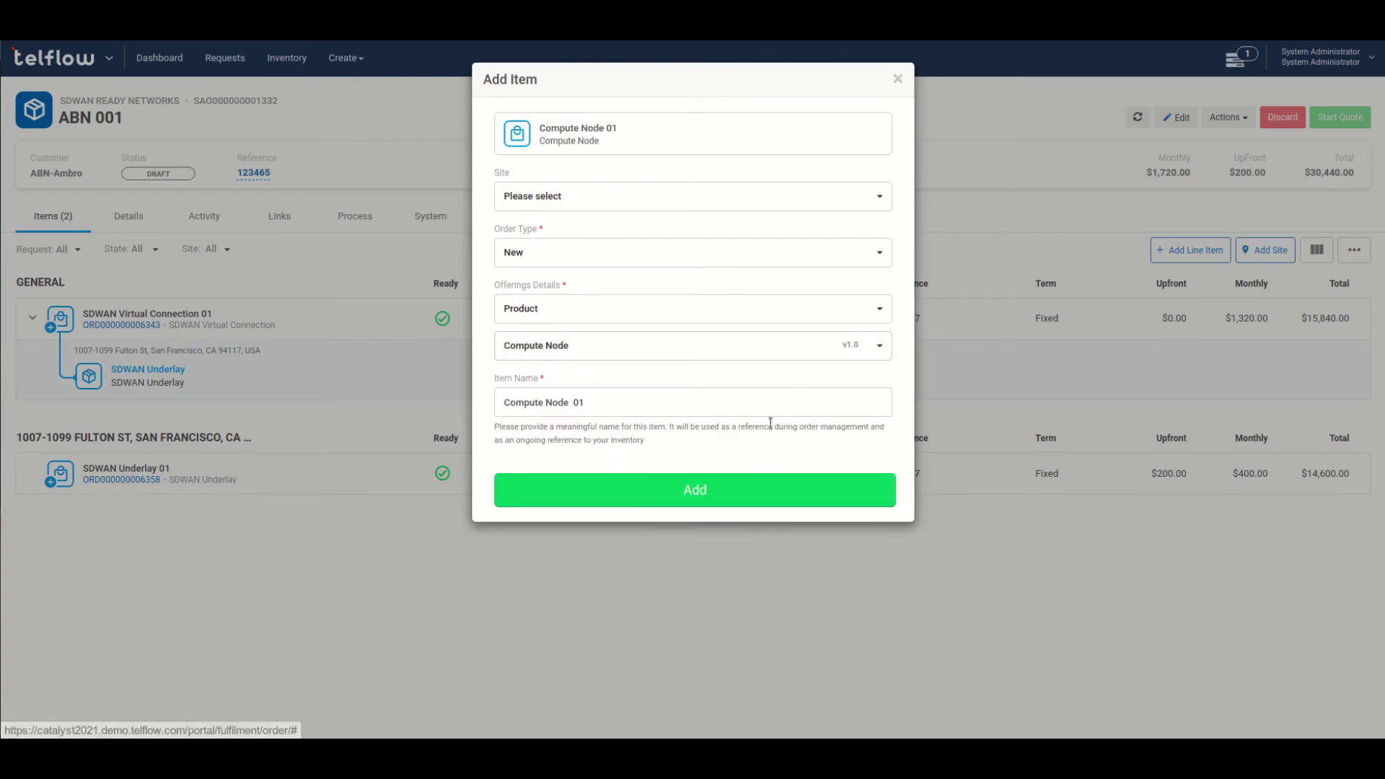
pyautogui.click(679, 490)
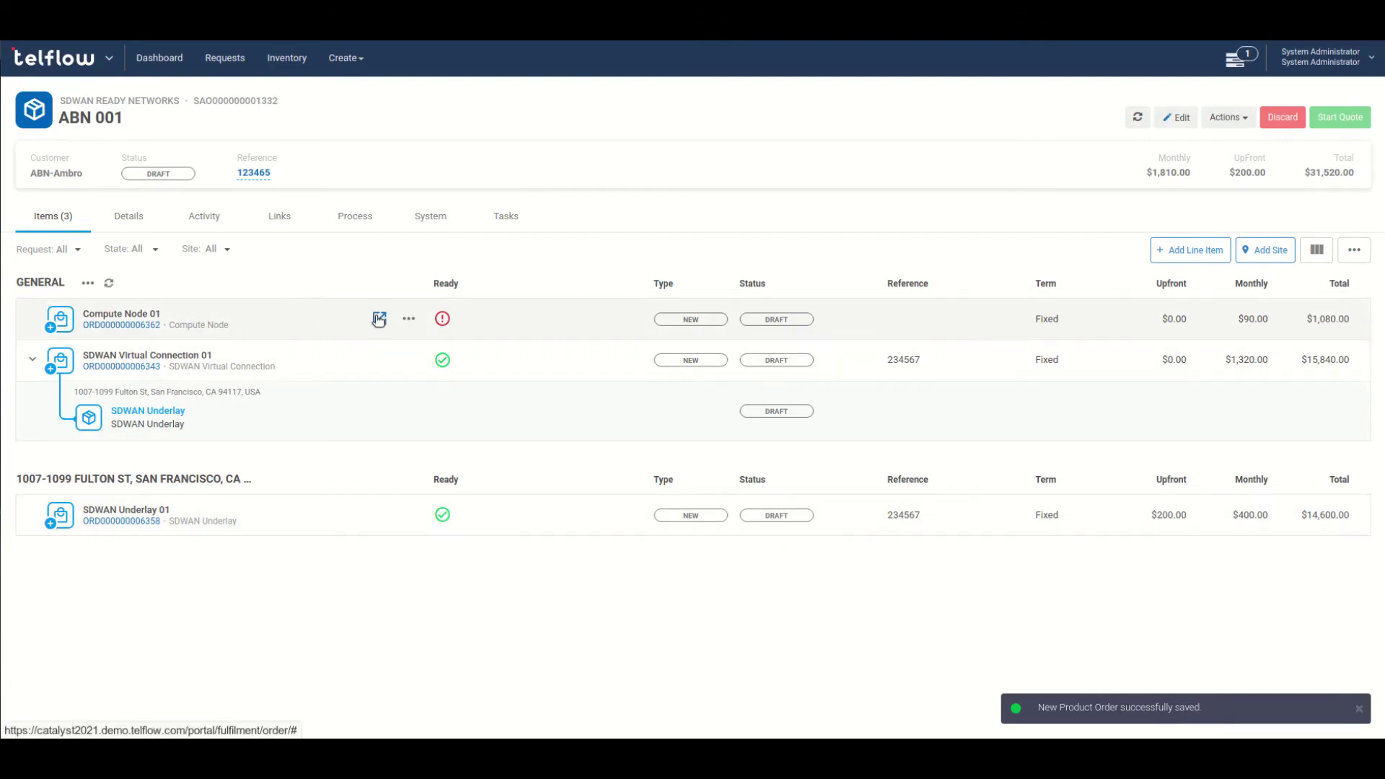
# Open the Compute Node 01 order, search the sites for 100, and assign the matching San Francisco site
pyautogui.click(377, 317)
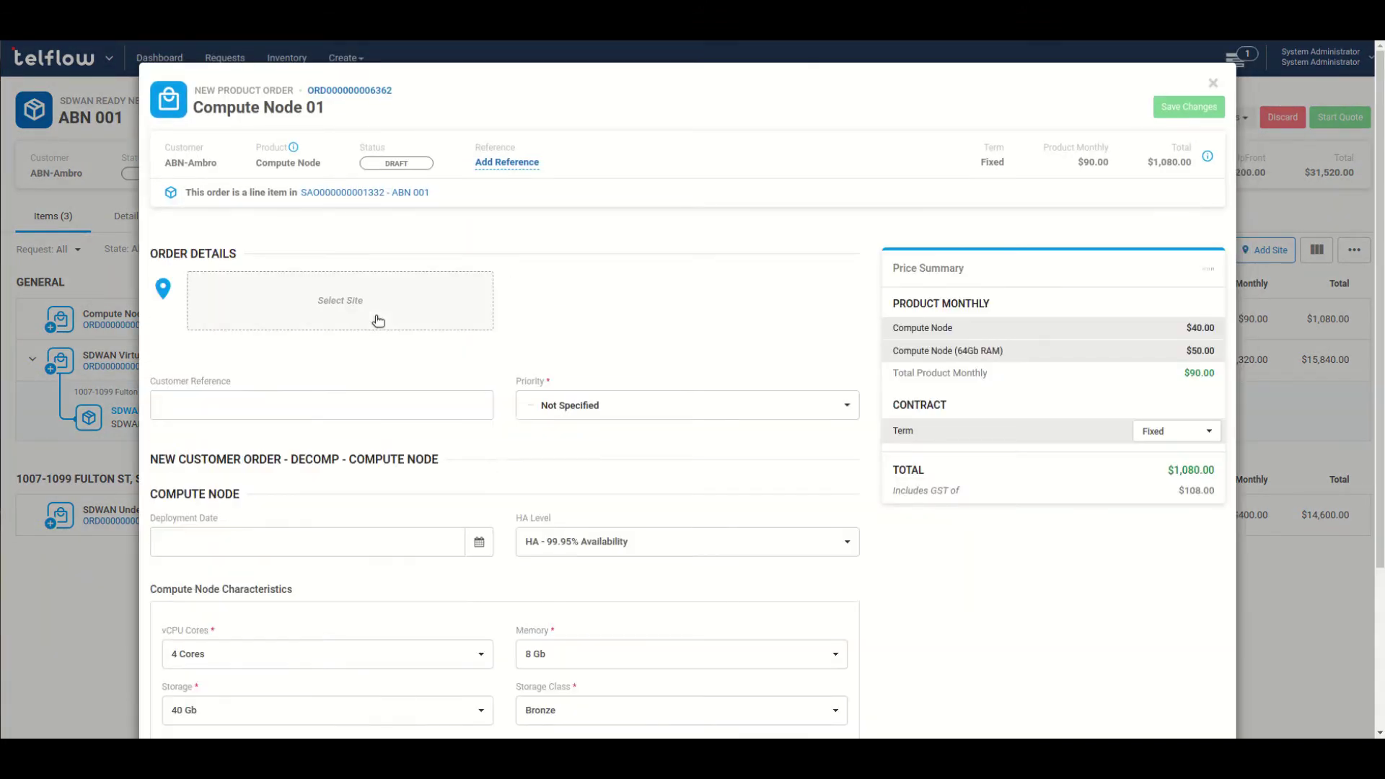
pyautogui.click(361, 310)
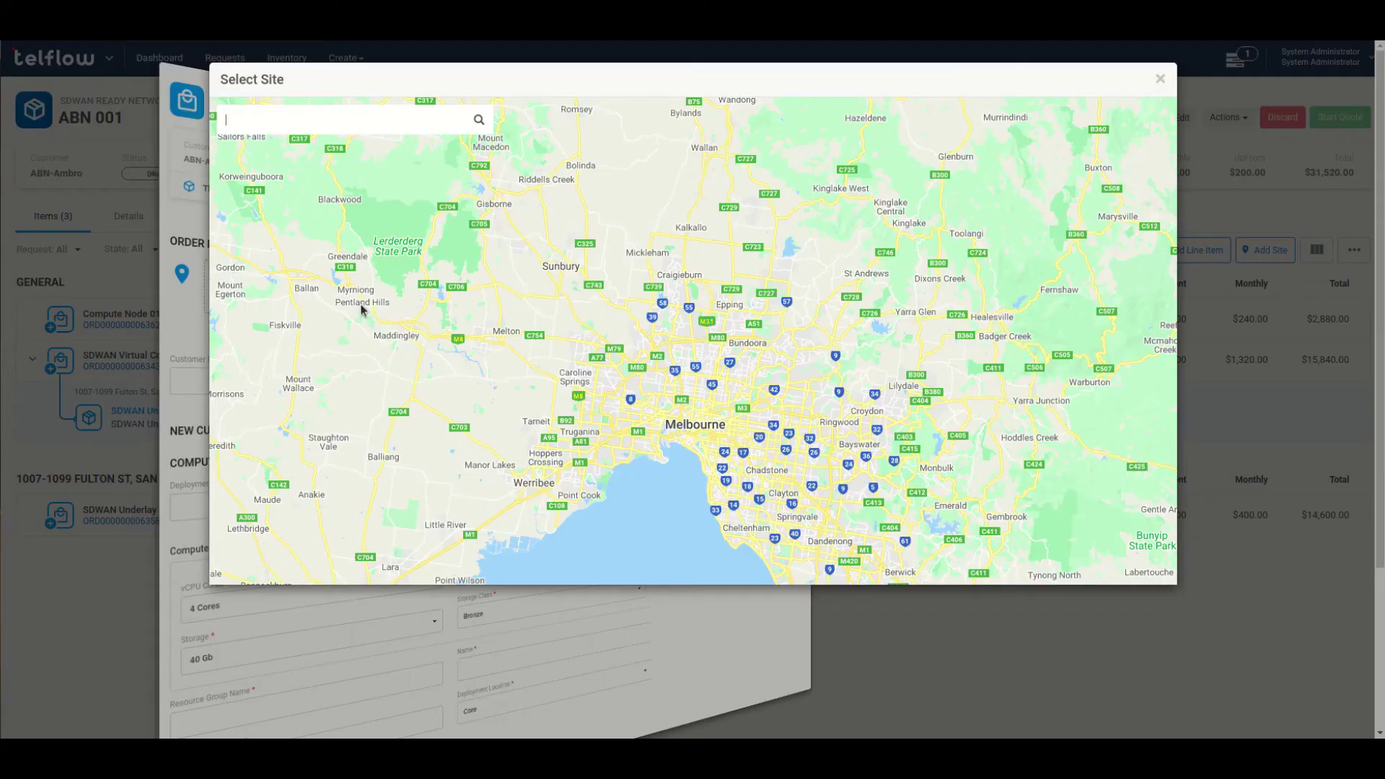
pyautogui.click(372, 108)
pyautogui.write('100')
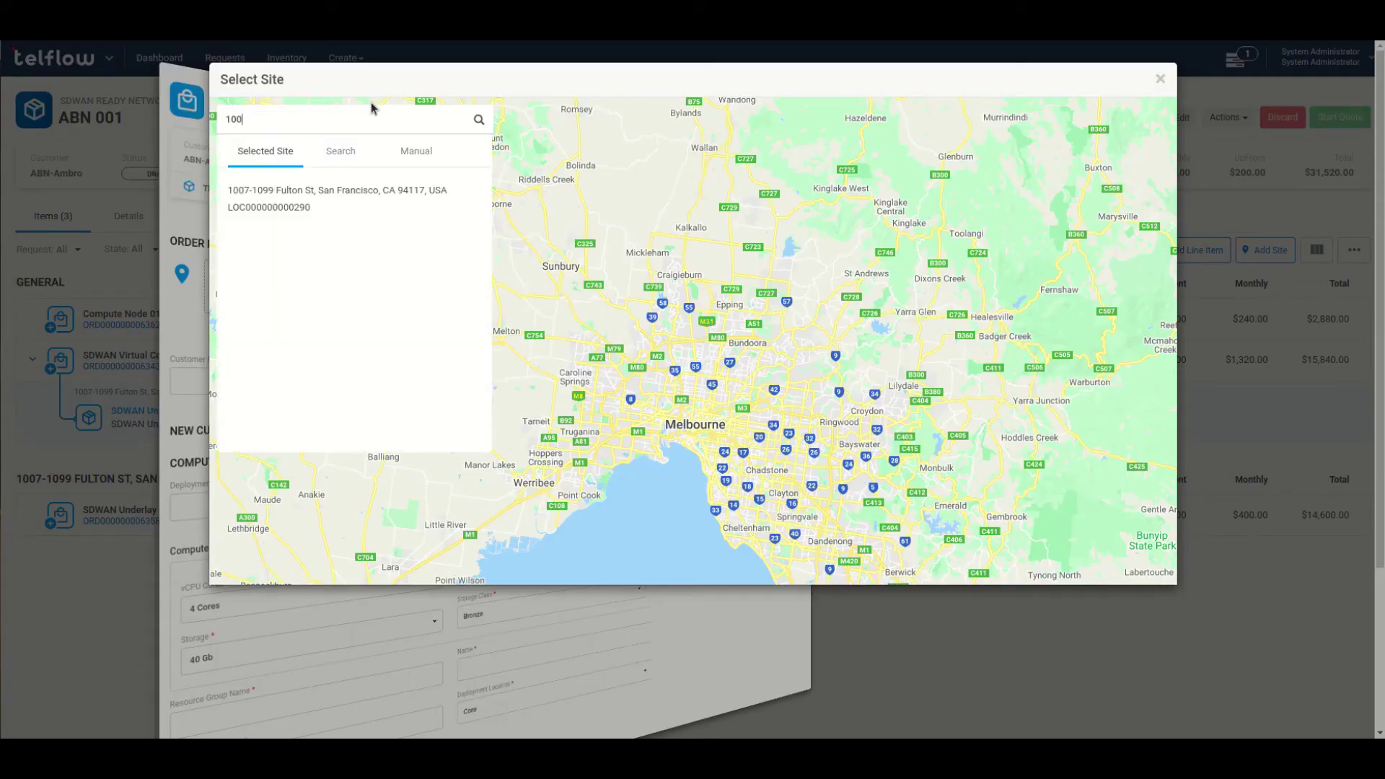
pyautogui.click(336, 203)
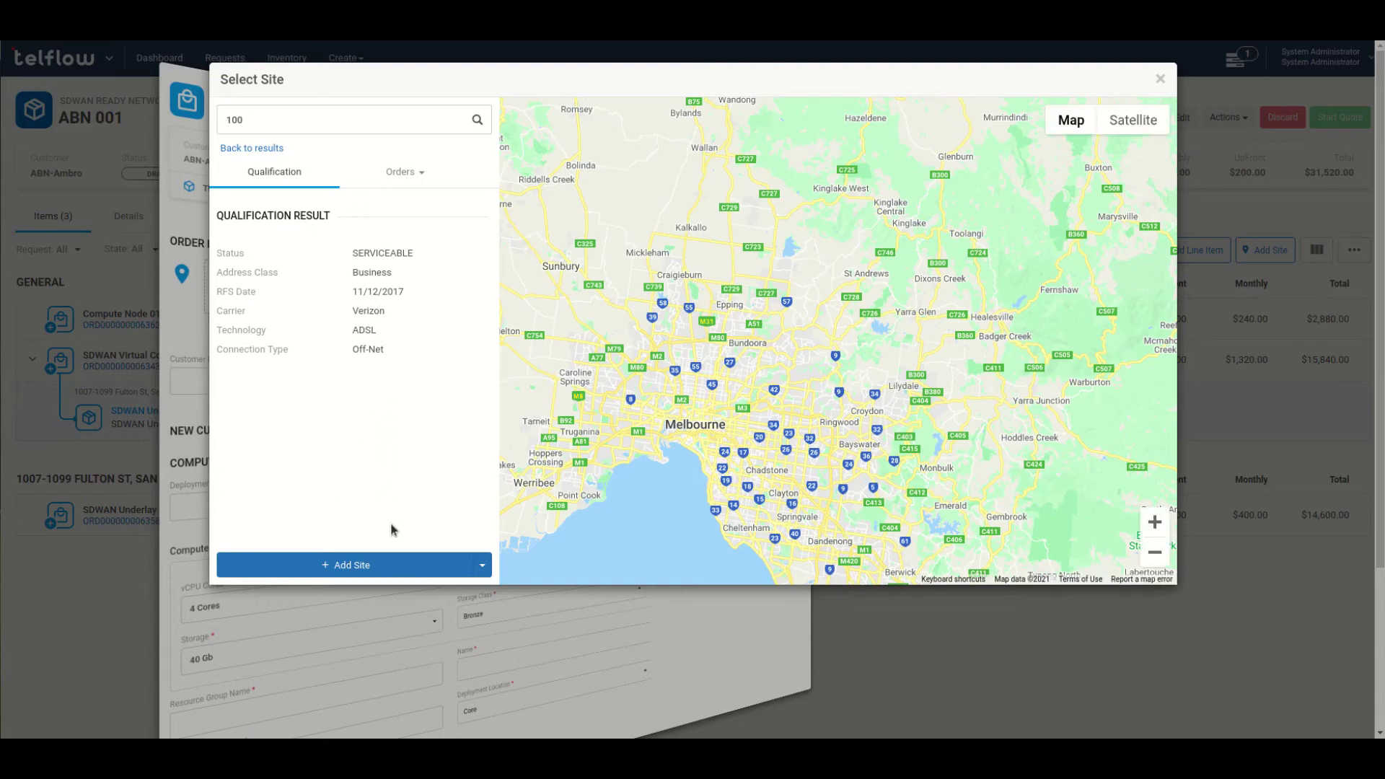
pyautogui.click(412, 567)
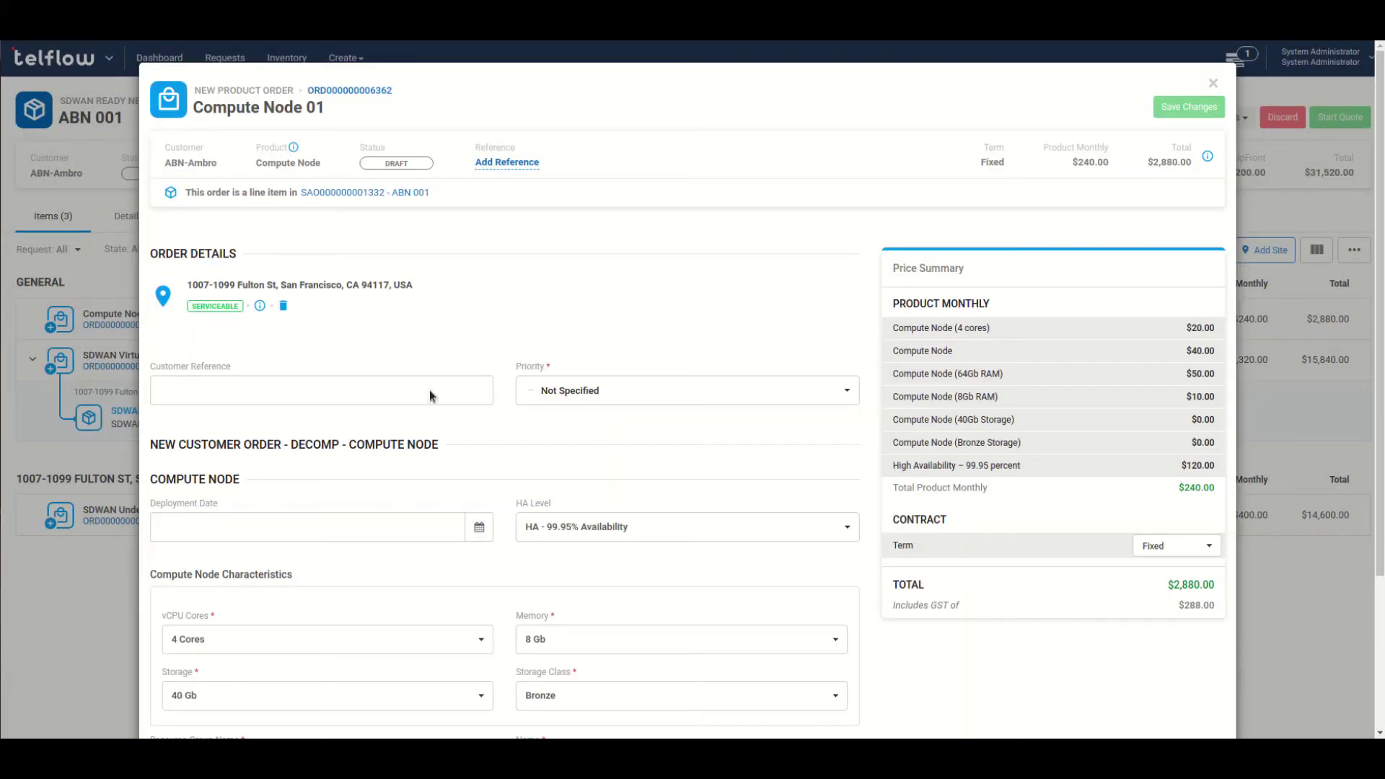
# Fill in the compute node order's customer reference and set its priority to Medium
pyautogui.click(429, 391)
pyautogui.click(238, 426)
pyautogui.click(638, 390)
pyautogui.click(561, 455)
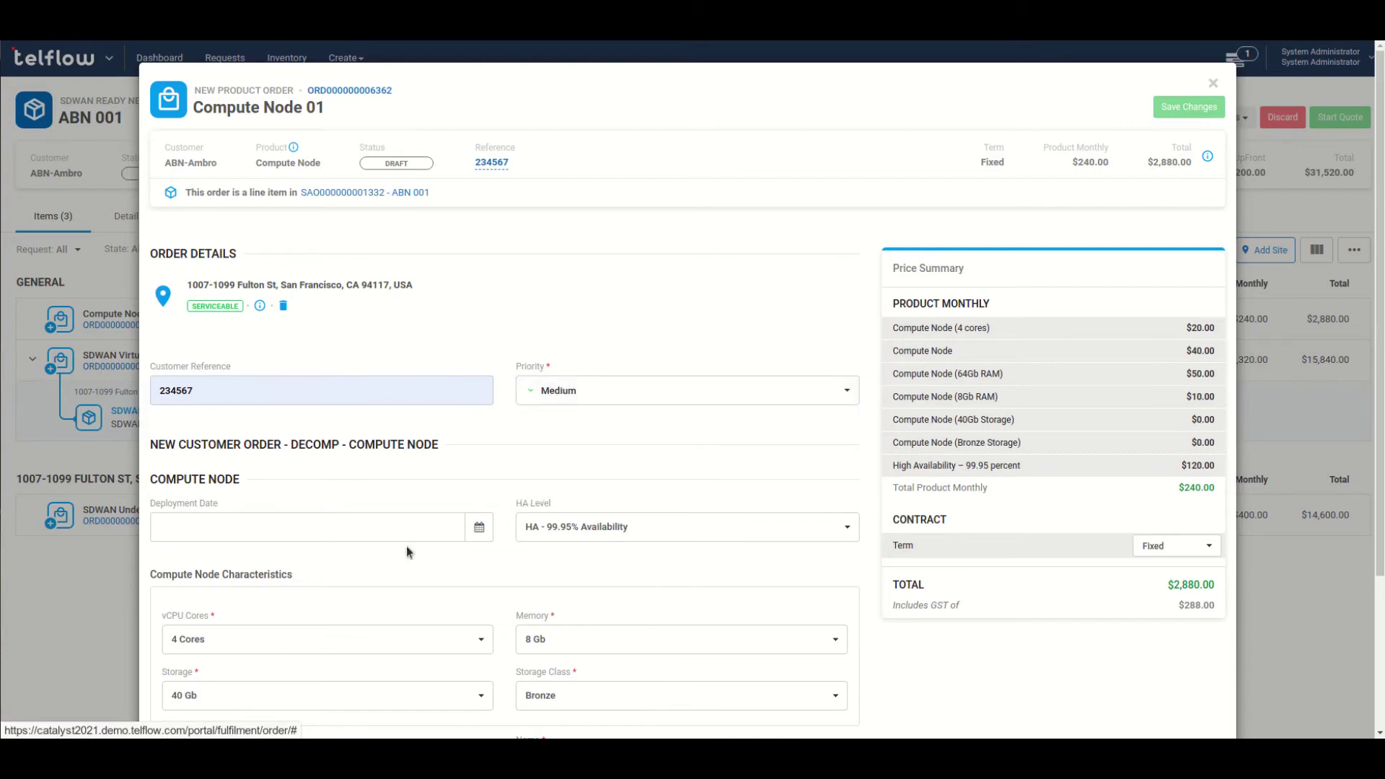
# Set the compute node's deployment date to 30 Sep 2021 and its HA level to HA - 99.98% Availability
pyautogui.click(351, 537)
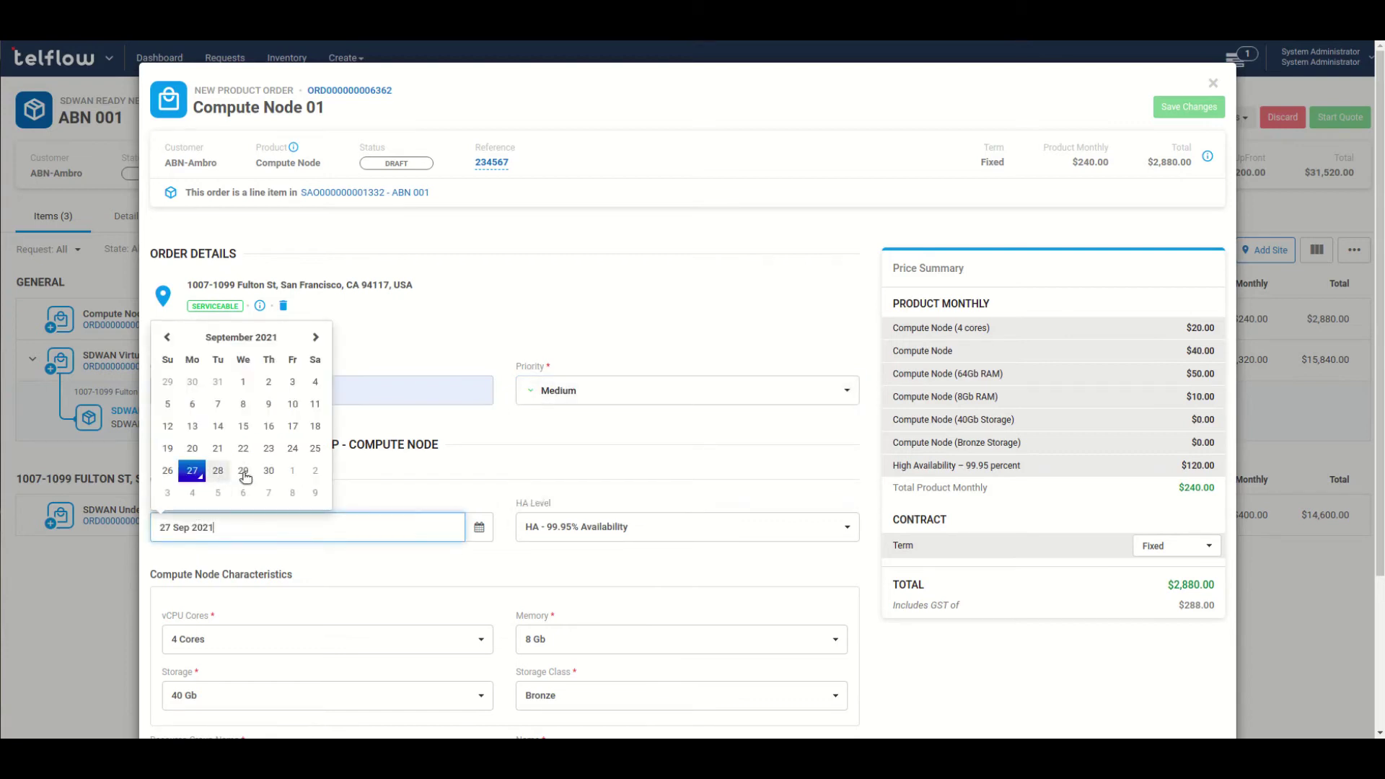
pyautogui.click(269, 470)
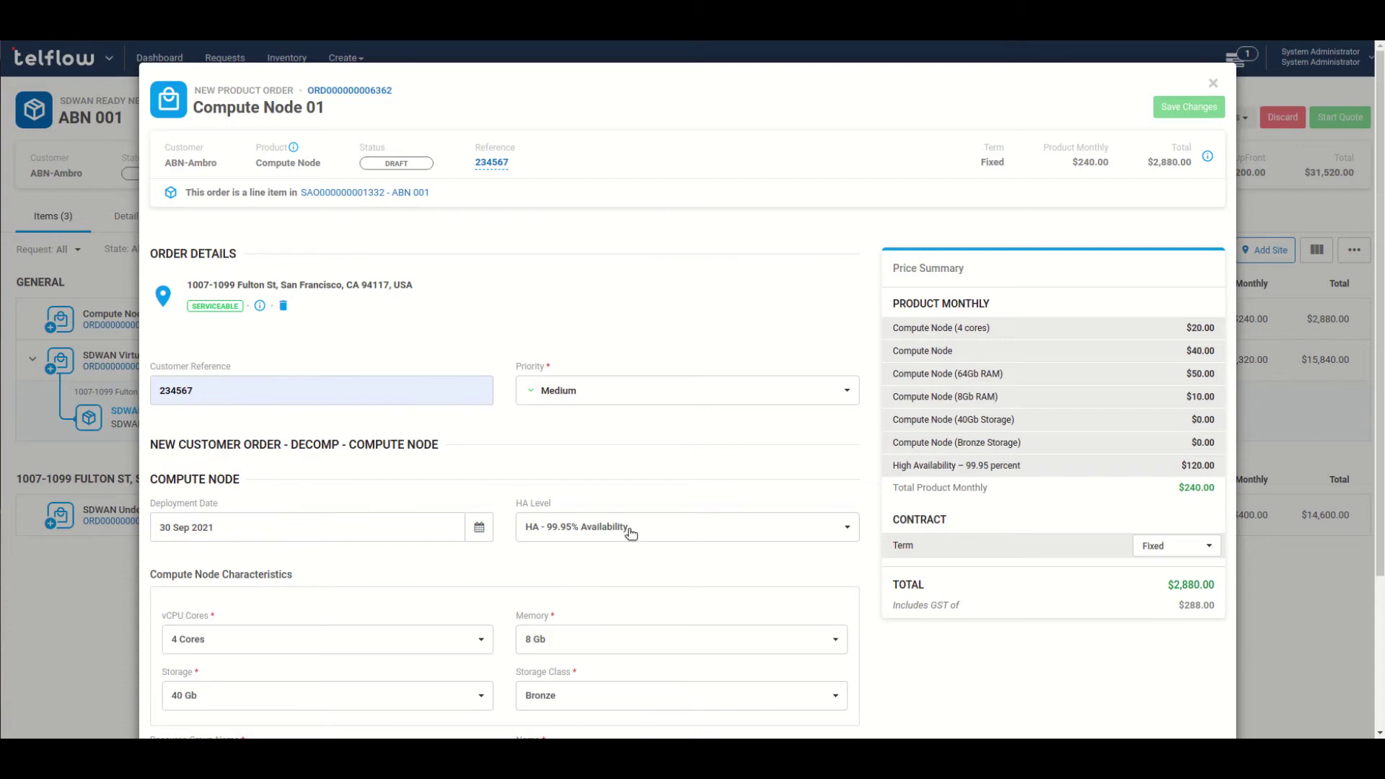
pyautogui.click(666, 533)
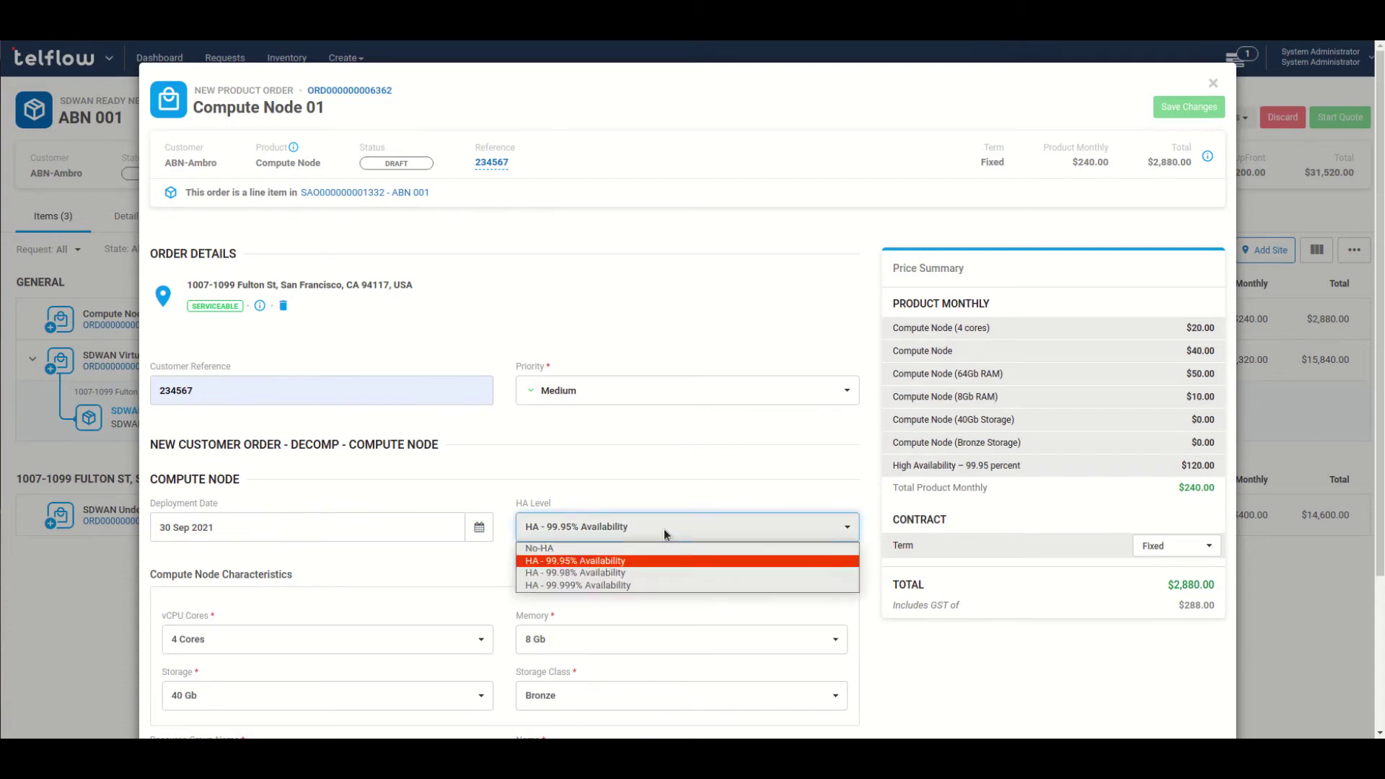
pyautogui.click(626, 574)
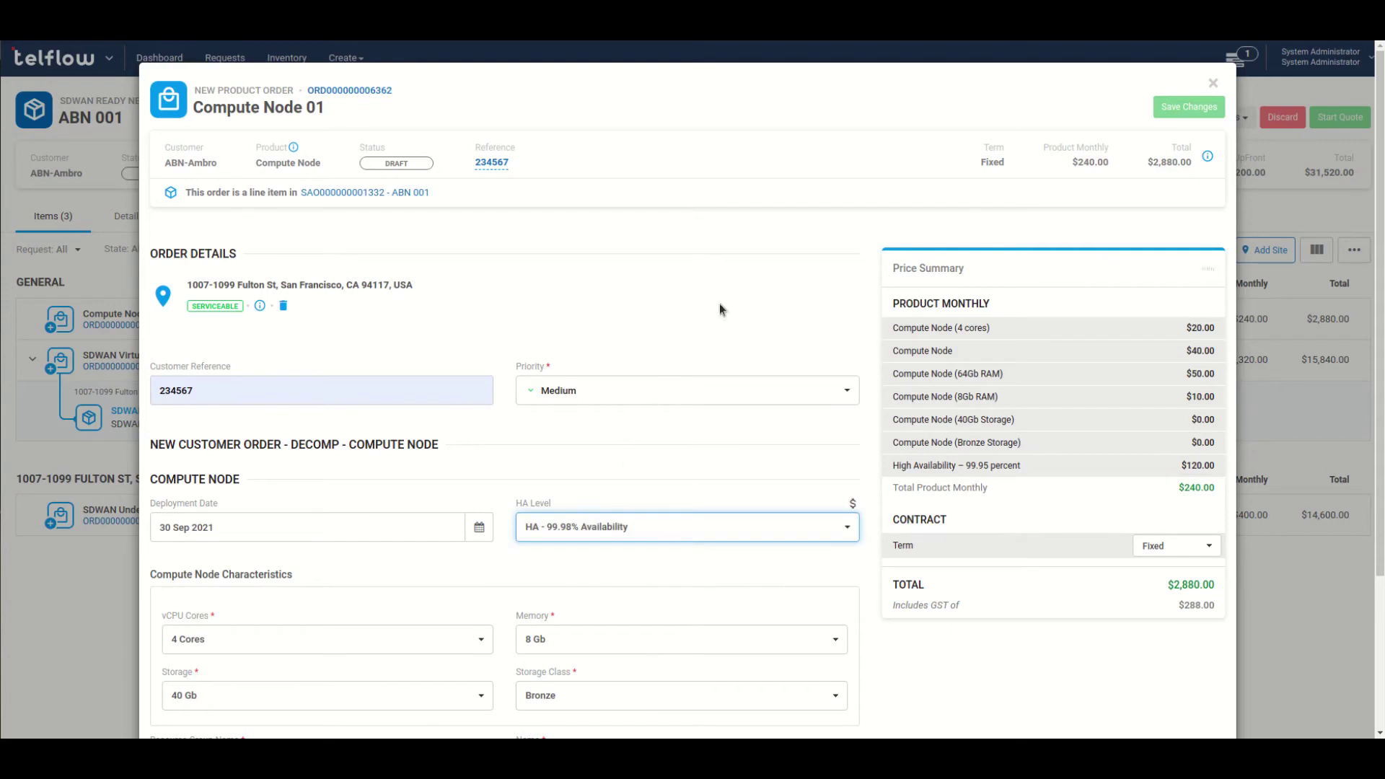
# Set the compute node's vCPU cores to 6 Cores and its memory to 32 Gb
pyautogui.scroll(-2, 739, 249)
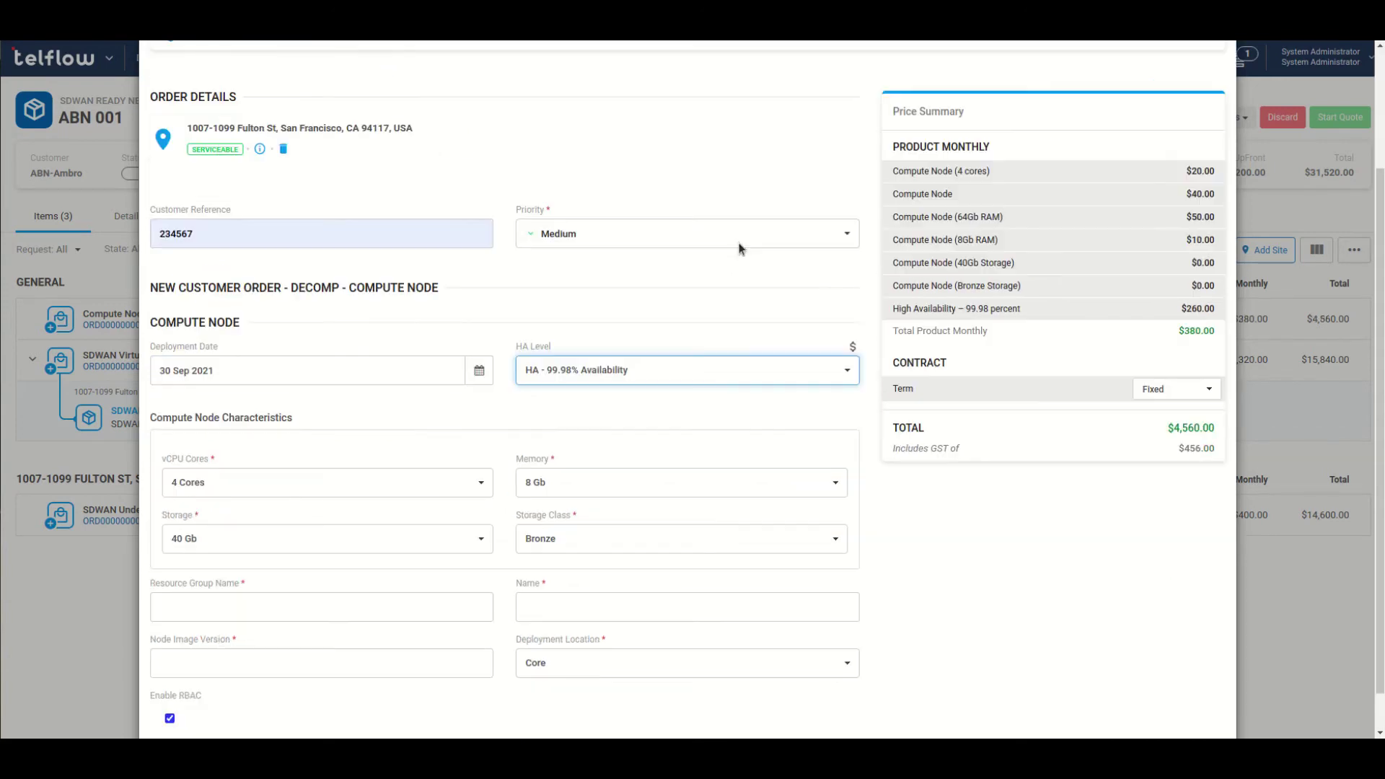
pyautogui.click(462, 484)
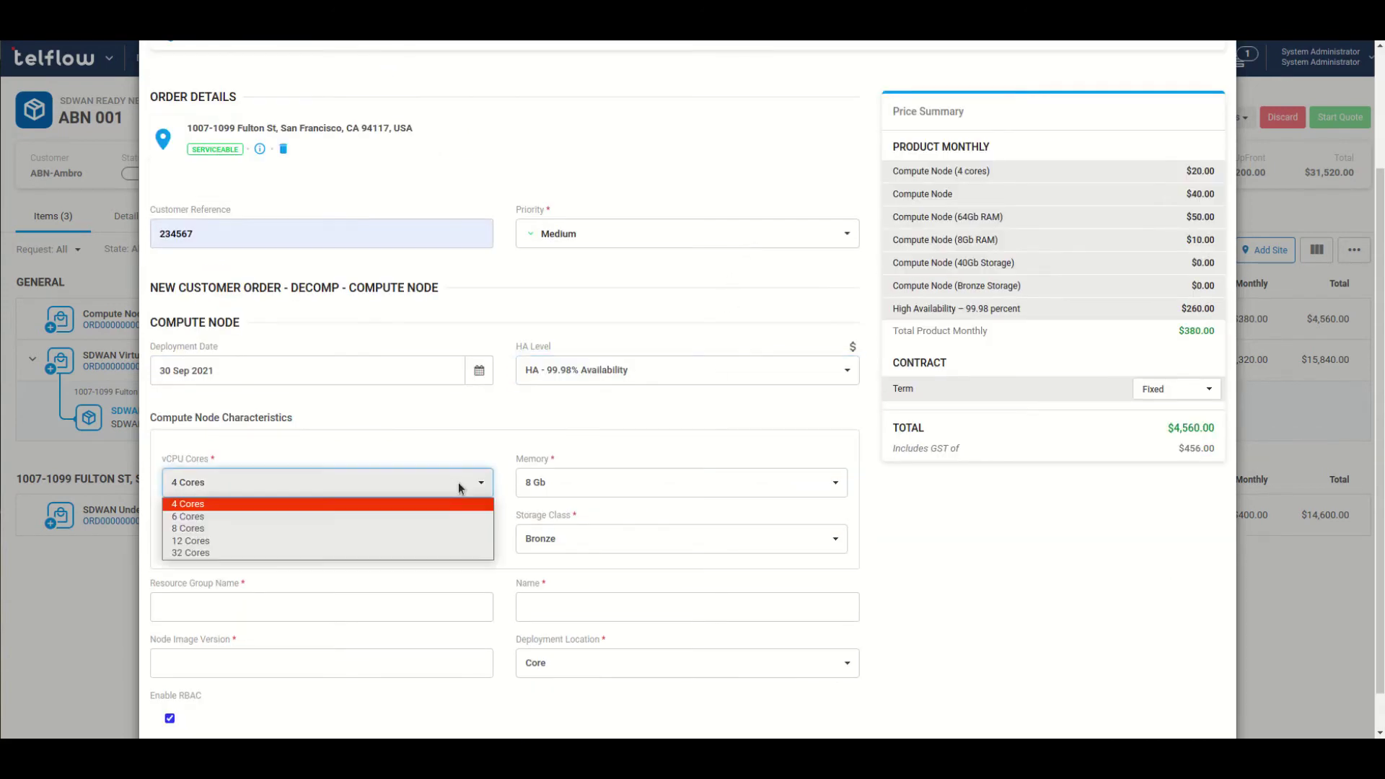
pyautogui.click(422, 516)
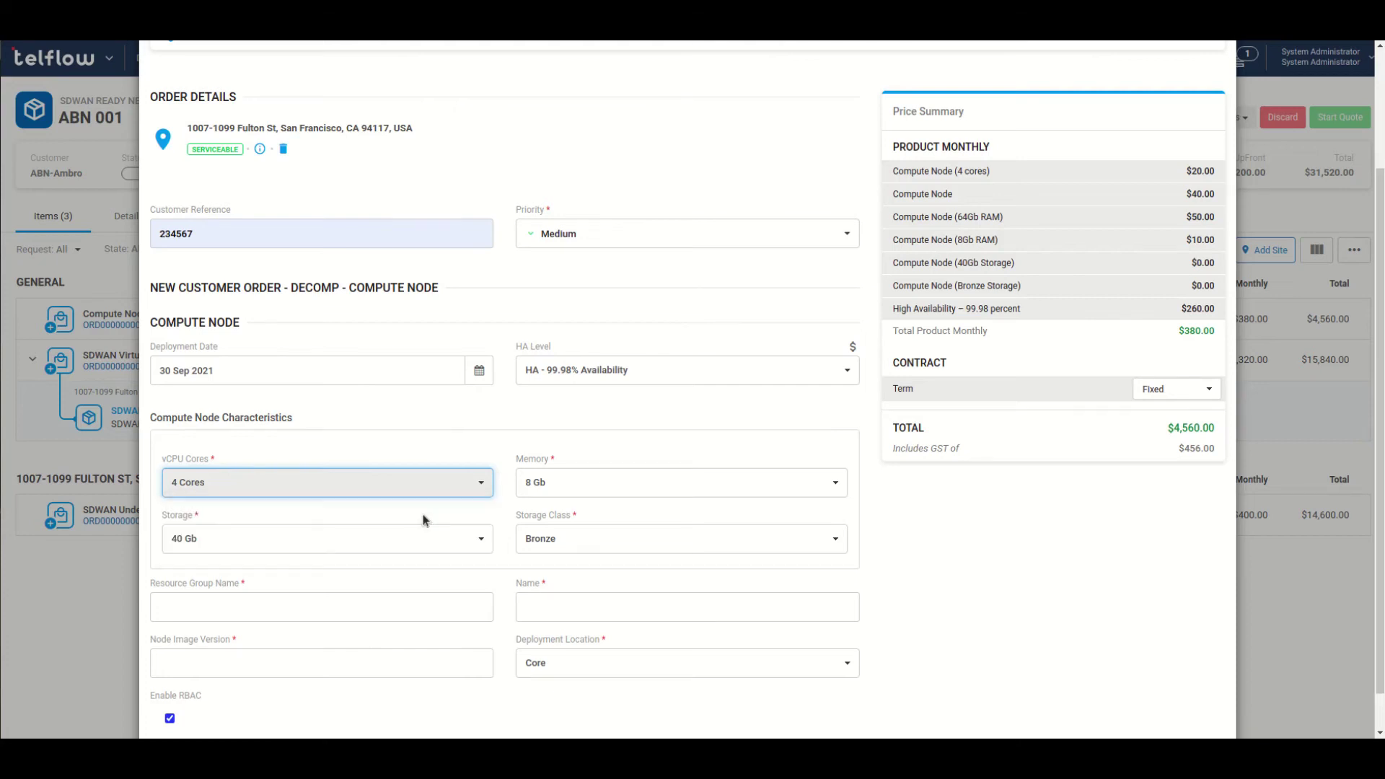
pyautogui.click(581, 483)
pyautogui.click(588, 541)
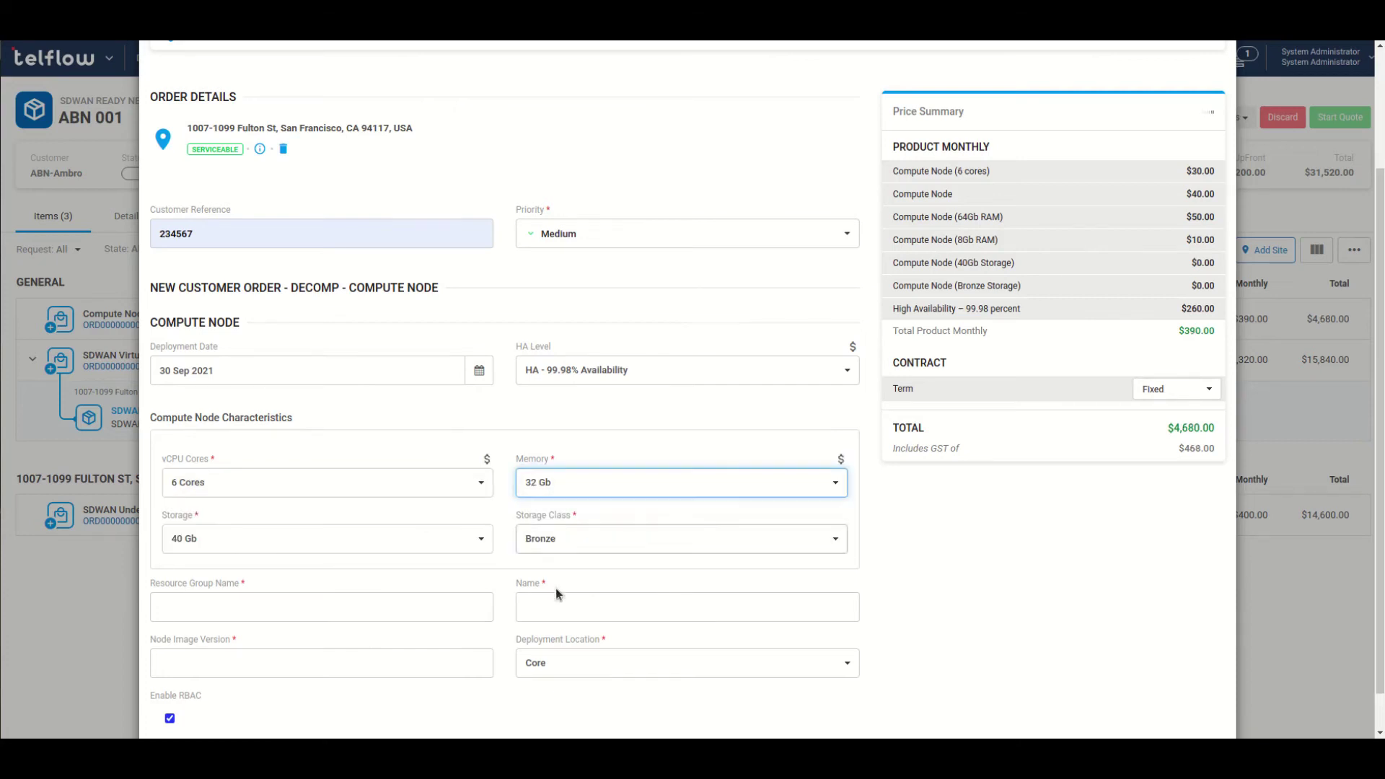
# Set the compute node's storage to 5000 Gb and its storage class to Silver
pyautogui.click(452, 542)
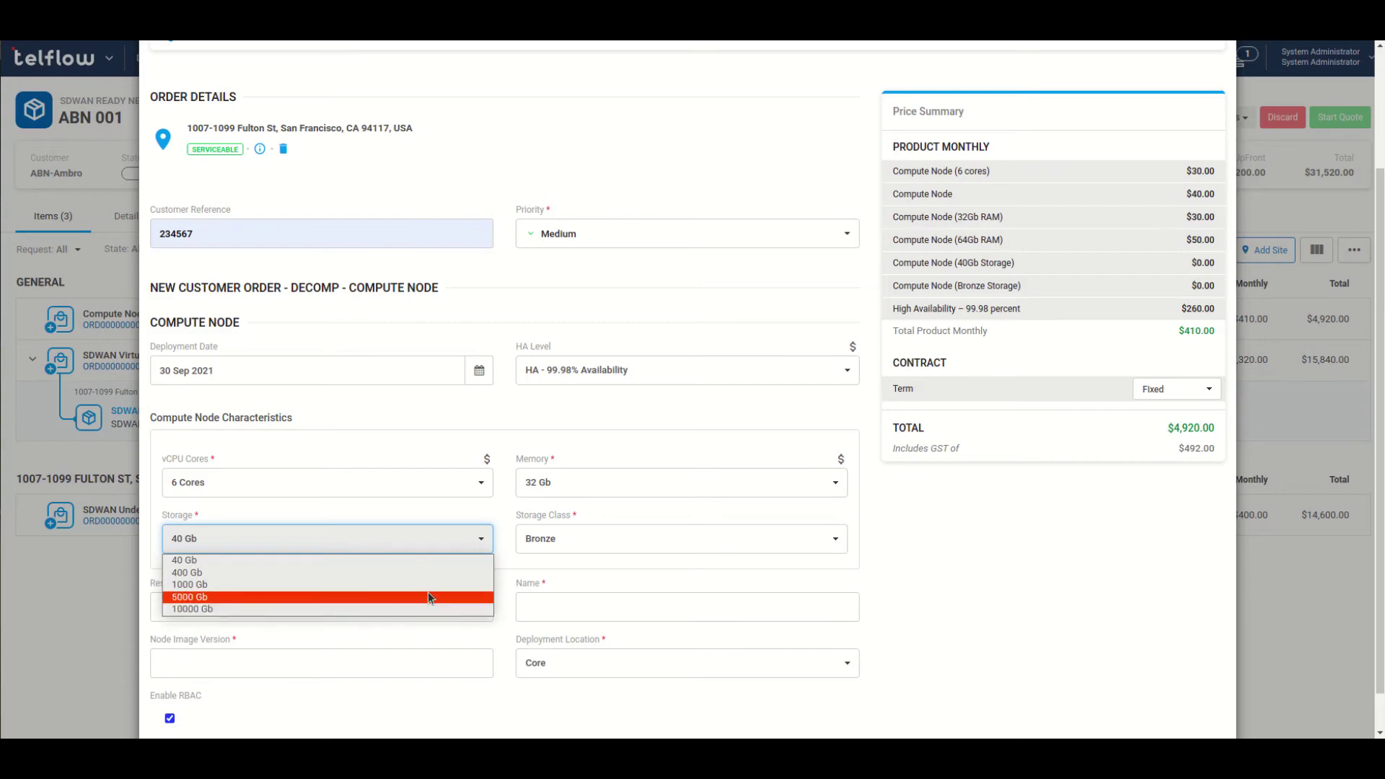
pyautogui.click(427, 594)
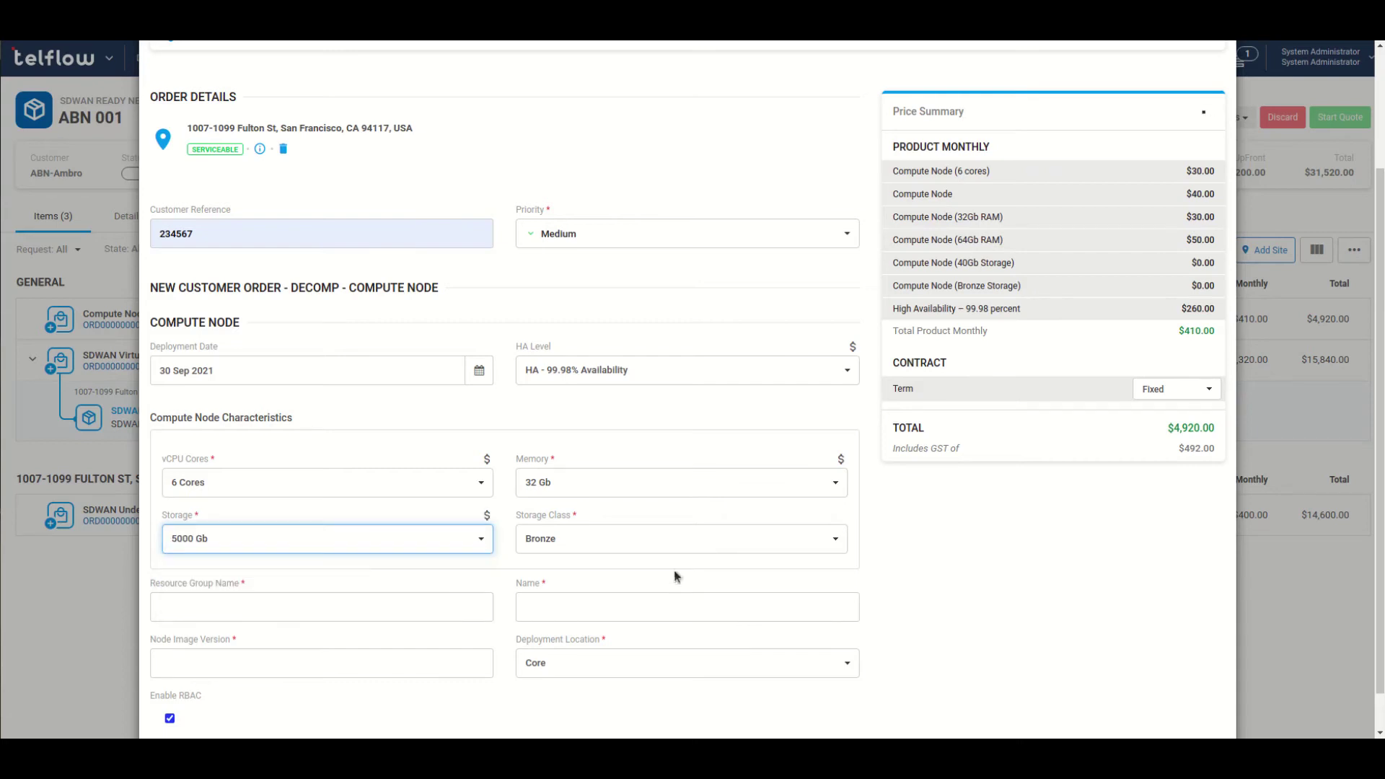
pyautogui.click(674, 548)
pyautogui.click(664, 572)
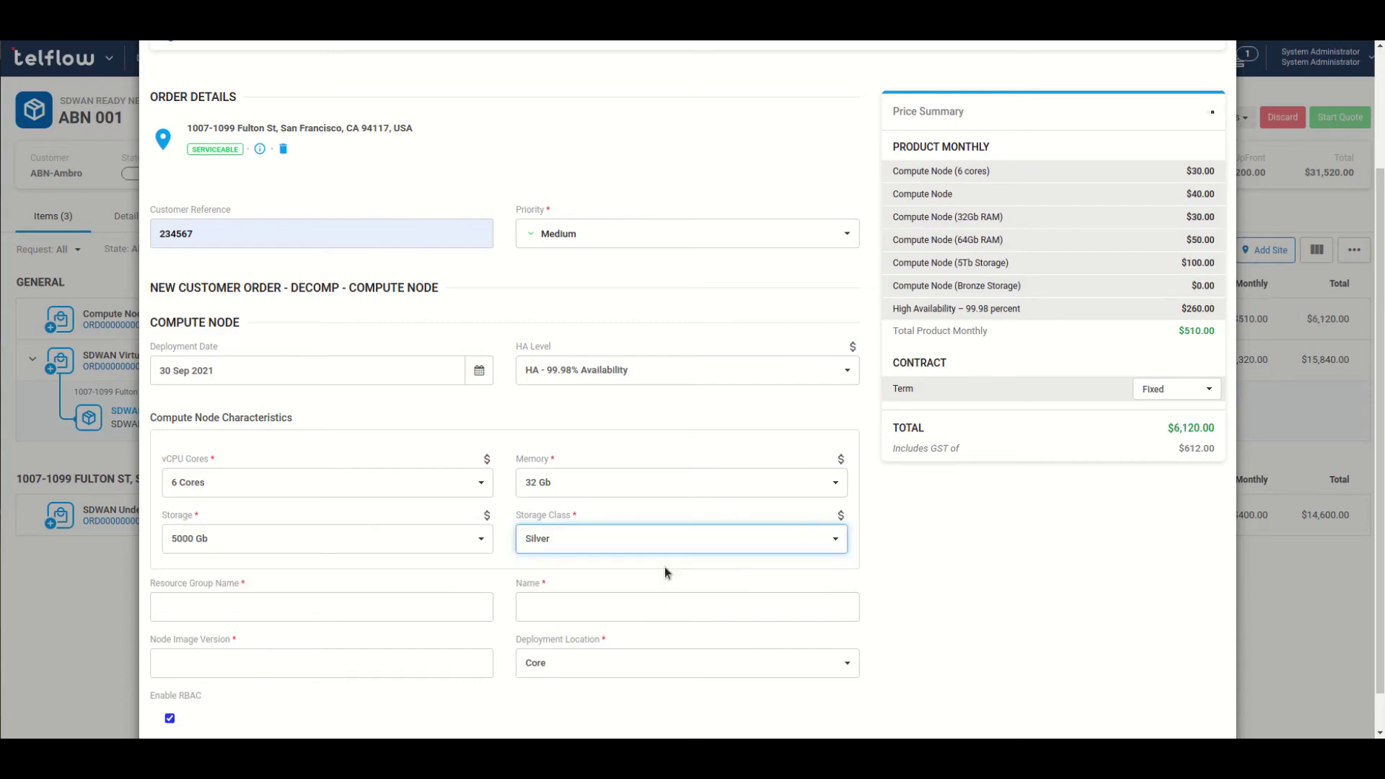
# Enter Smart Chicken App Group as the compute node's resource group name
pyautogui.click(361, 612)
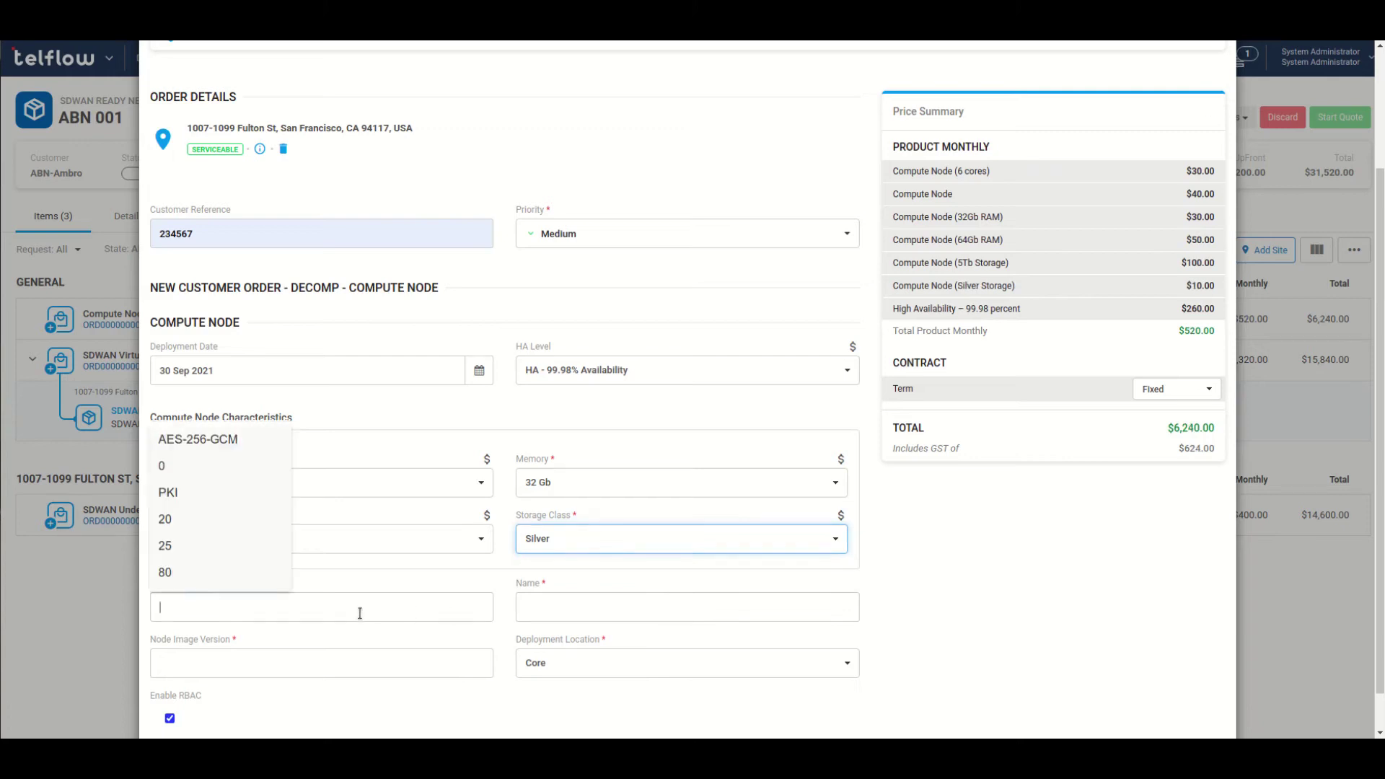
pyautogui.click(386, 580)
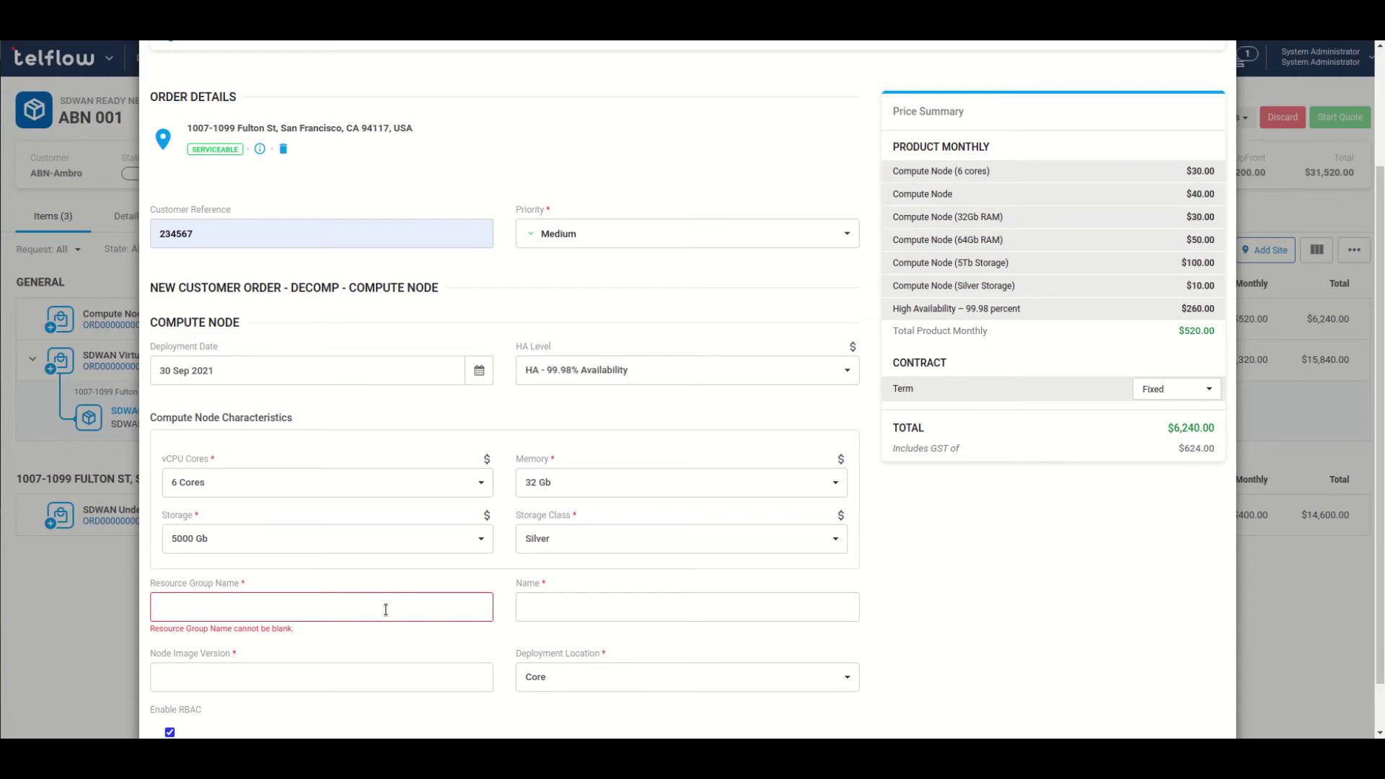
pyautogui.click(386, 609)
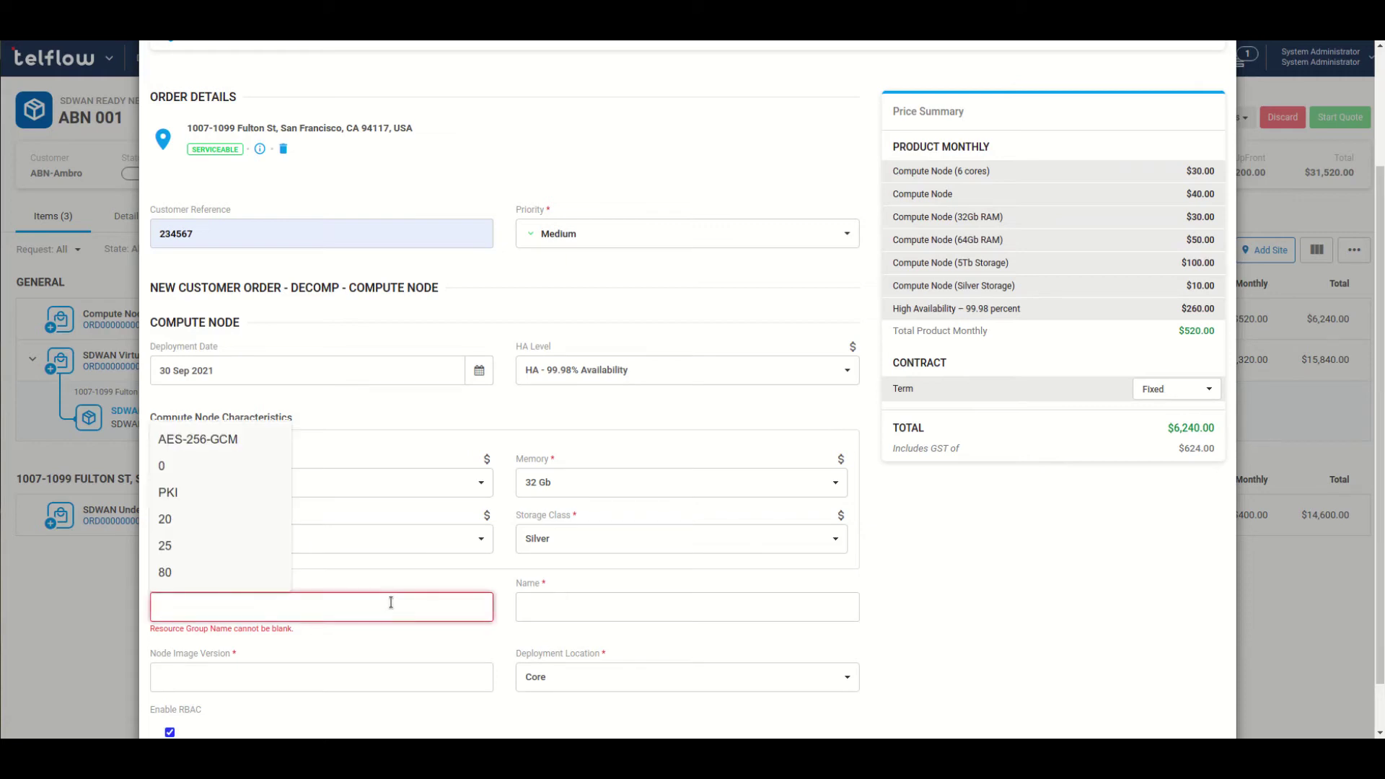
pyautogui.write('s')
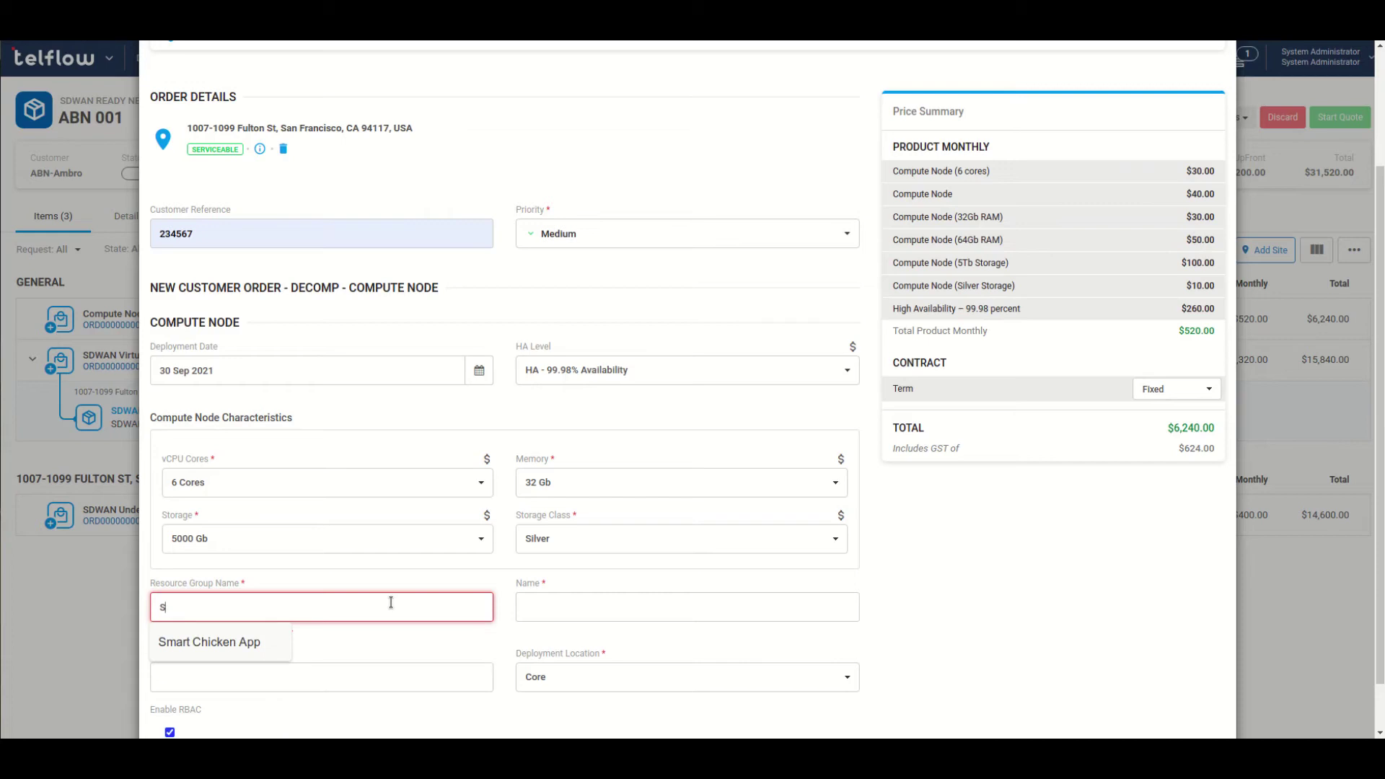
pyautogui.write('mart Chin')
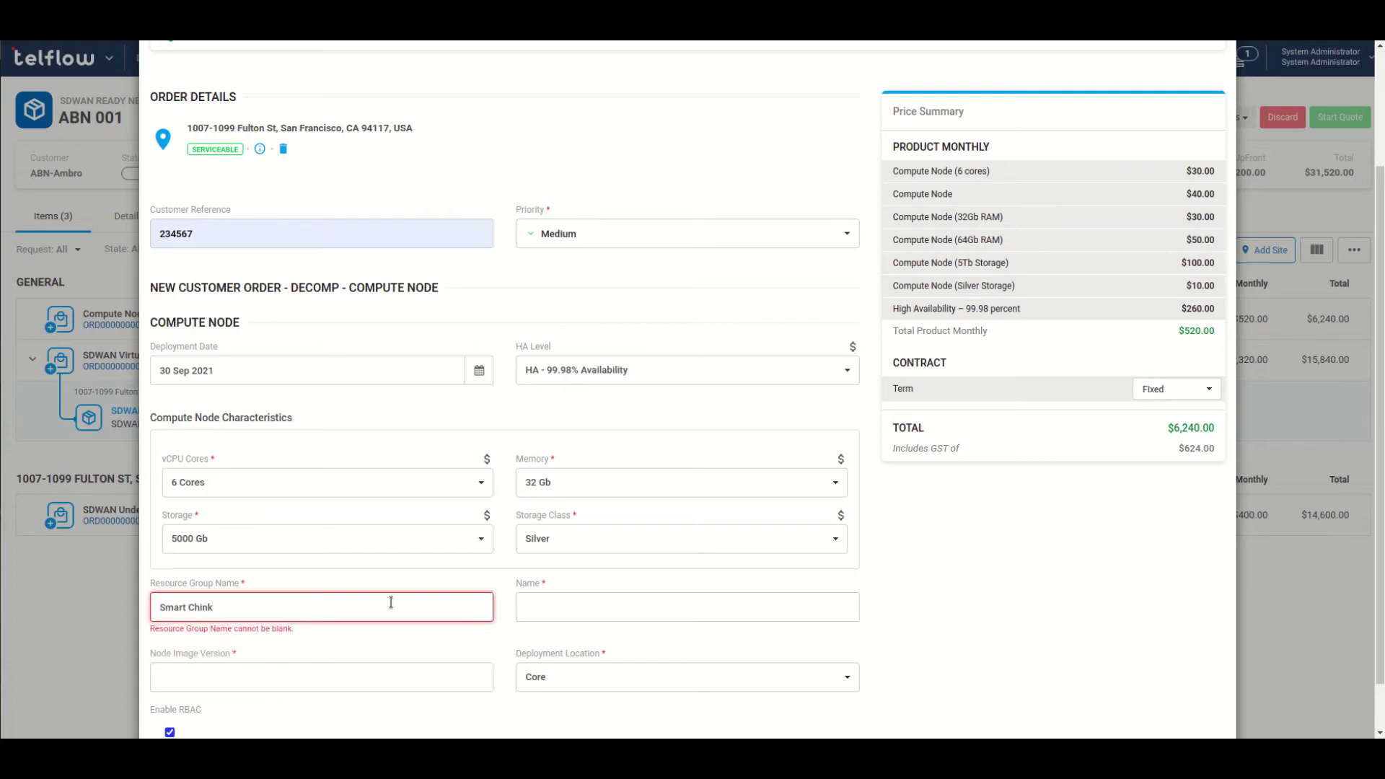
pyautogui.press('BackSpace')
pyautogui.write('c')
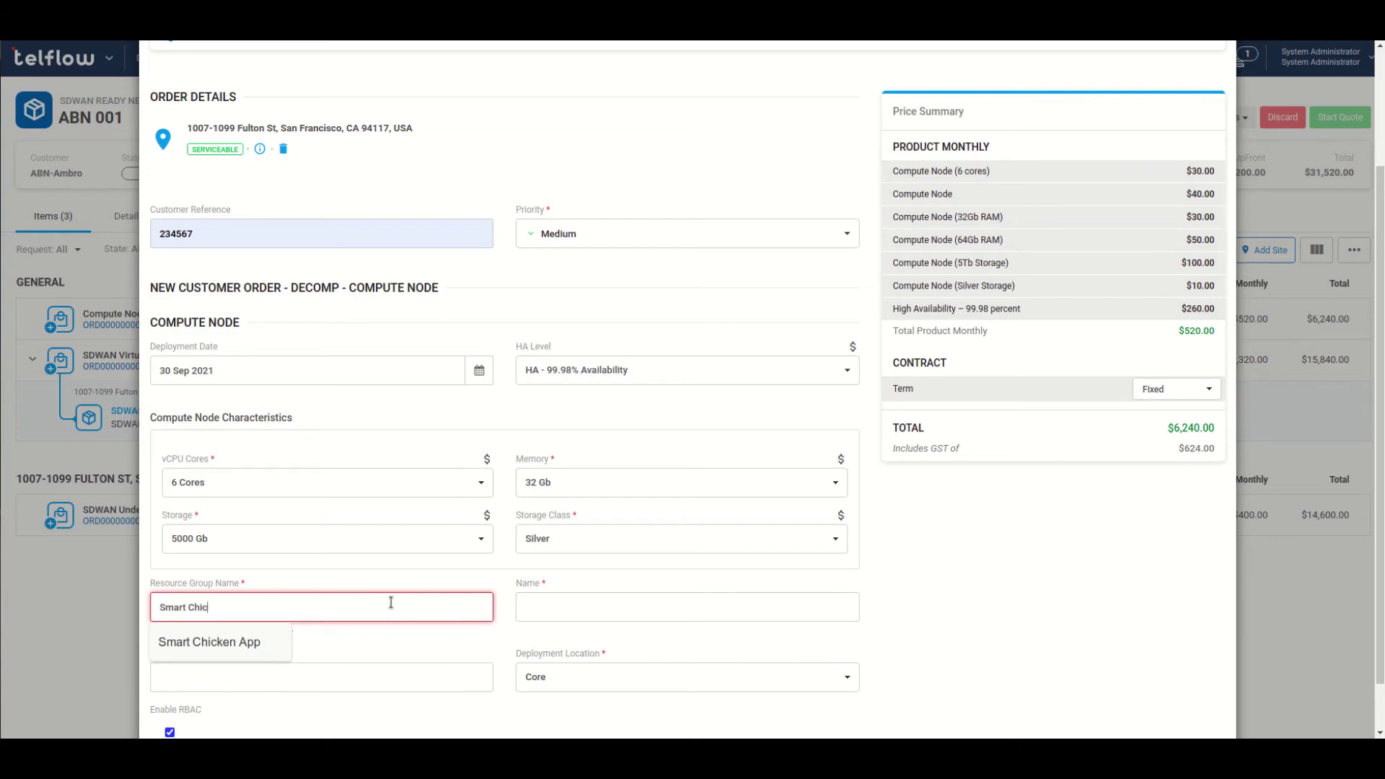
pyautogui.write('ken App')
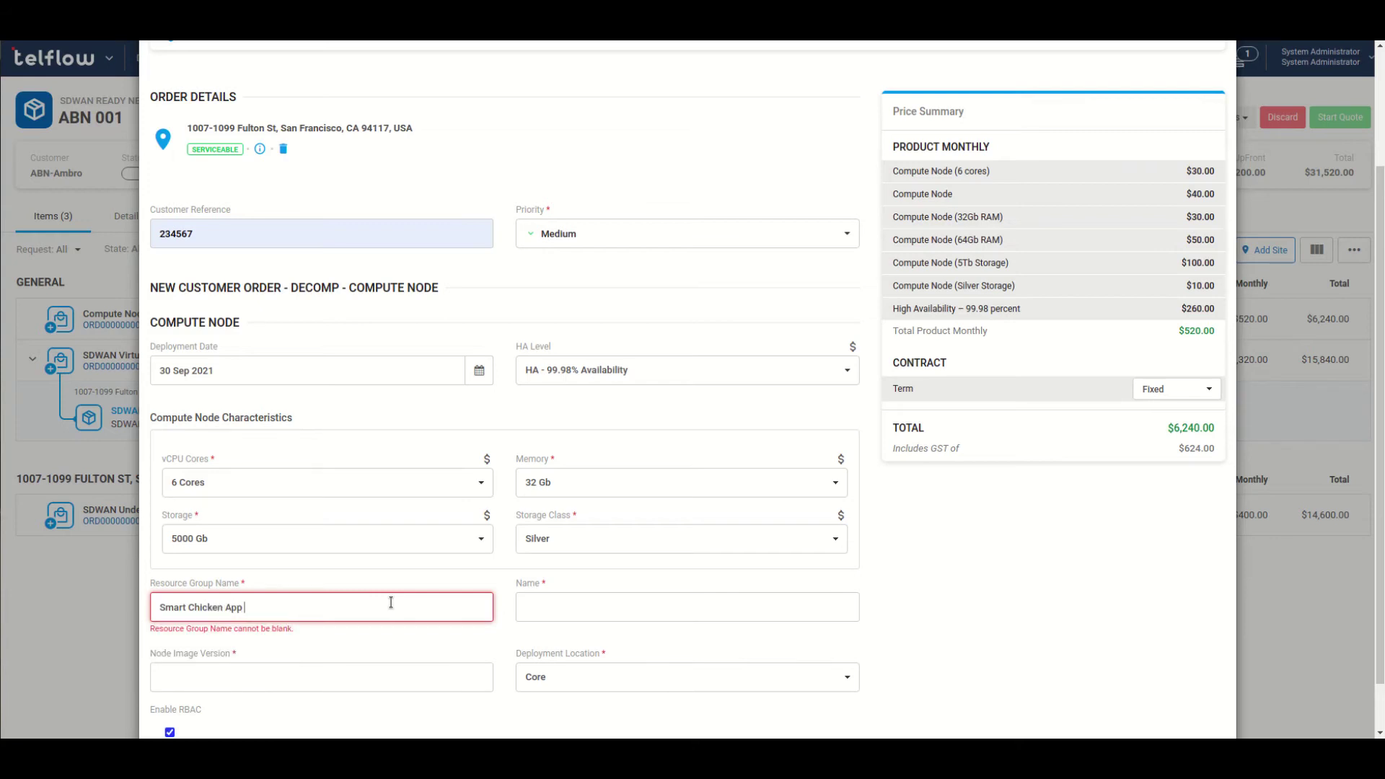
pyautogui.write(' Group')
# Name the compute node SM Chicken 01, with node image version 1.0 and deployment location Edge
pyautogui.click(603, 608)
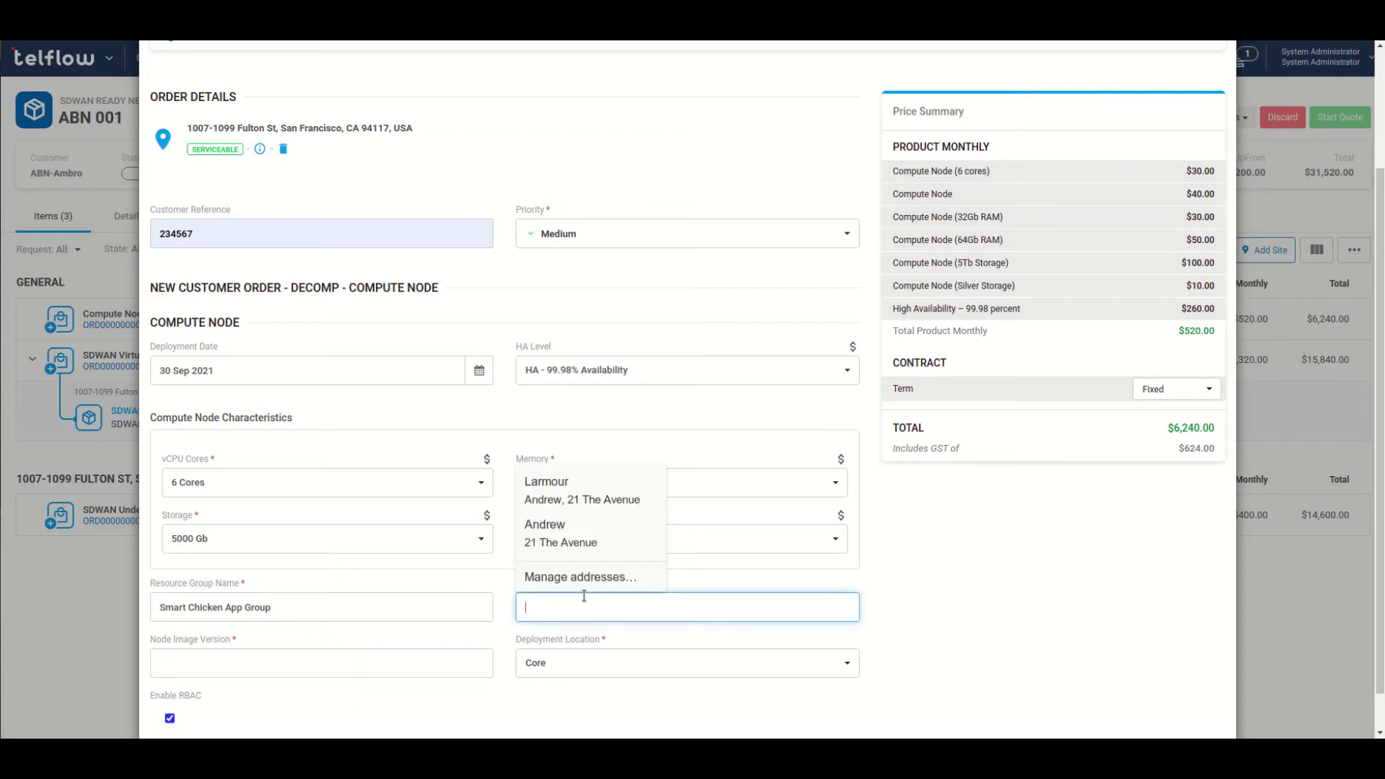
pyautogui.write('SM Chi')
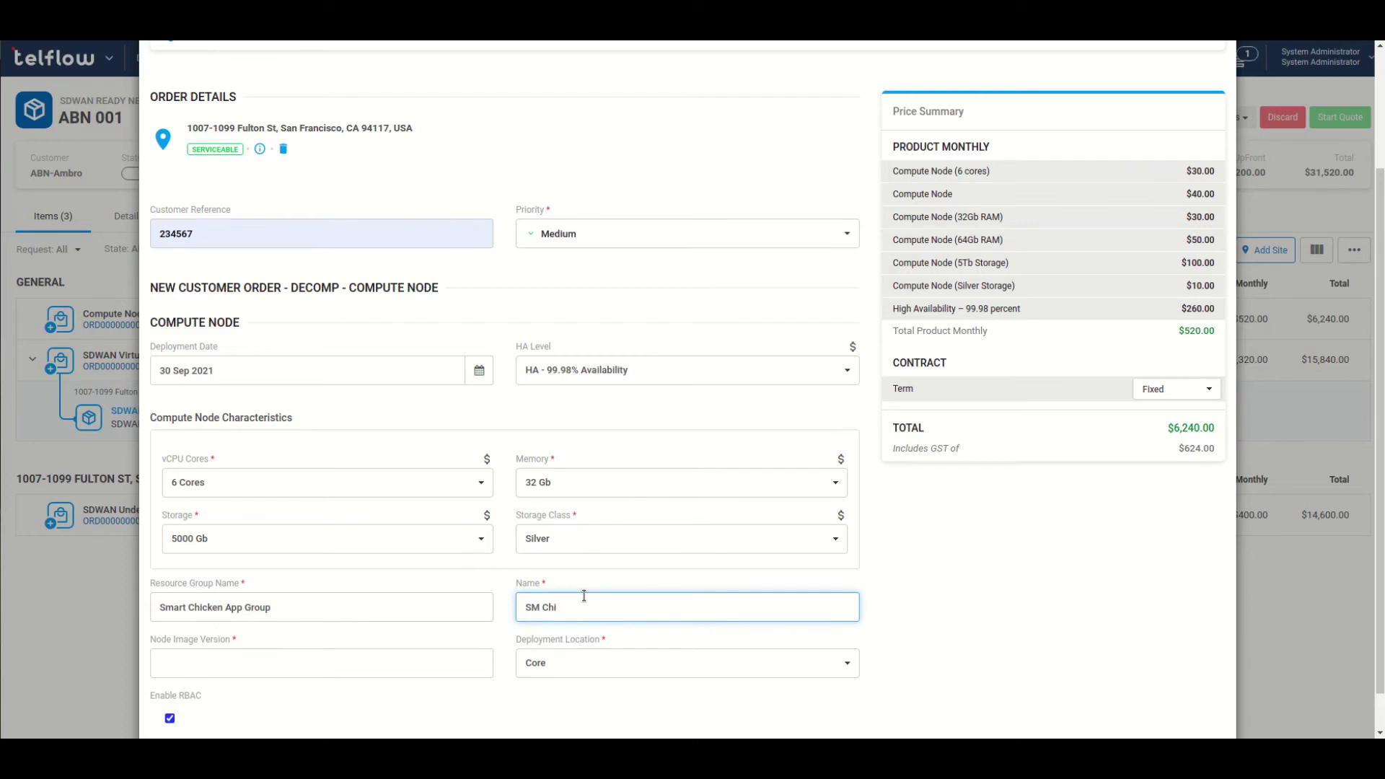
pyautogui.write('cken 01')
pyautogui.click(254, 664)
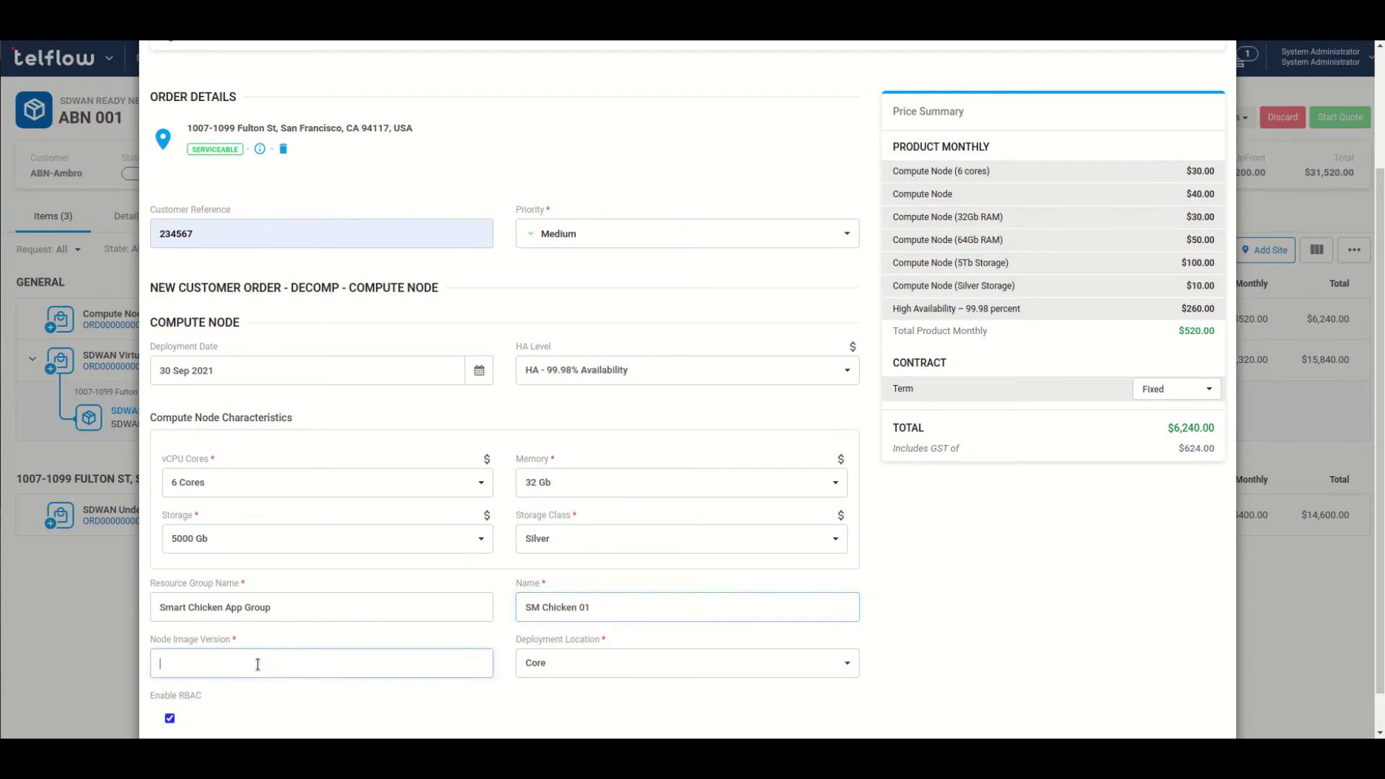
pyautogui.write('1.0')
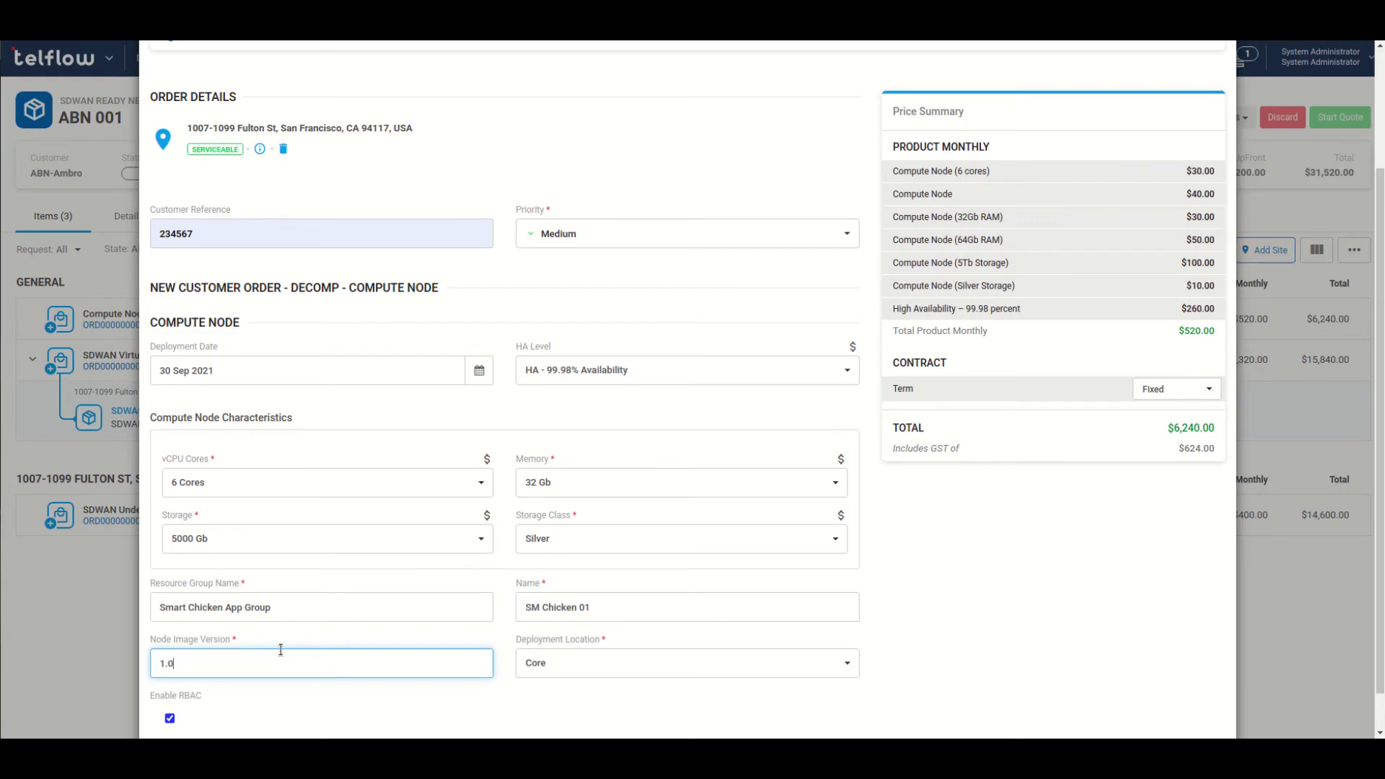
pyautogui.click(600, 678)
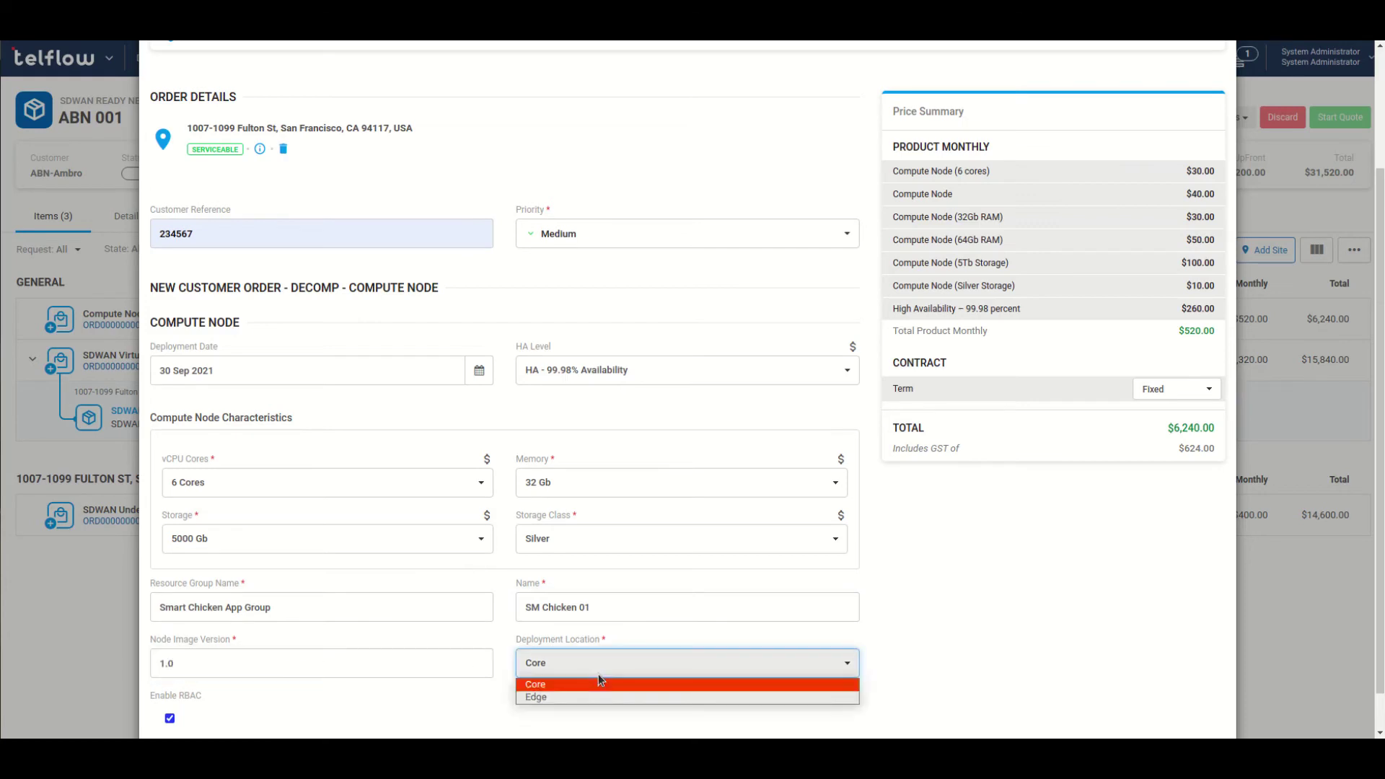
pyautogui.click(544, 698)
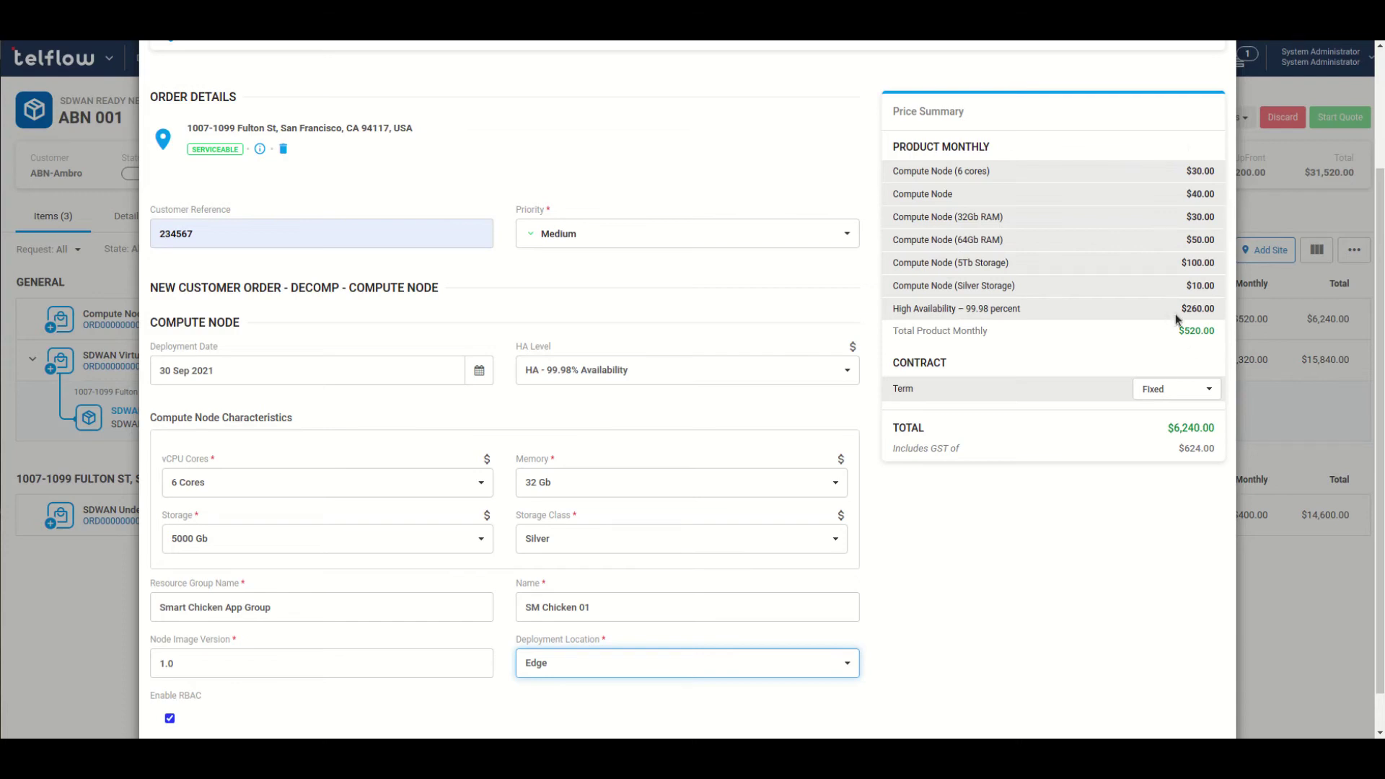
# Set the compute node's contract term to 36 Months, then save and close the item
pyautogui.click(1204, 391)
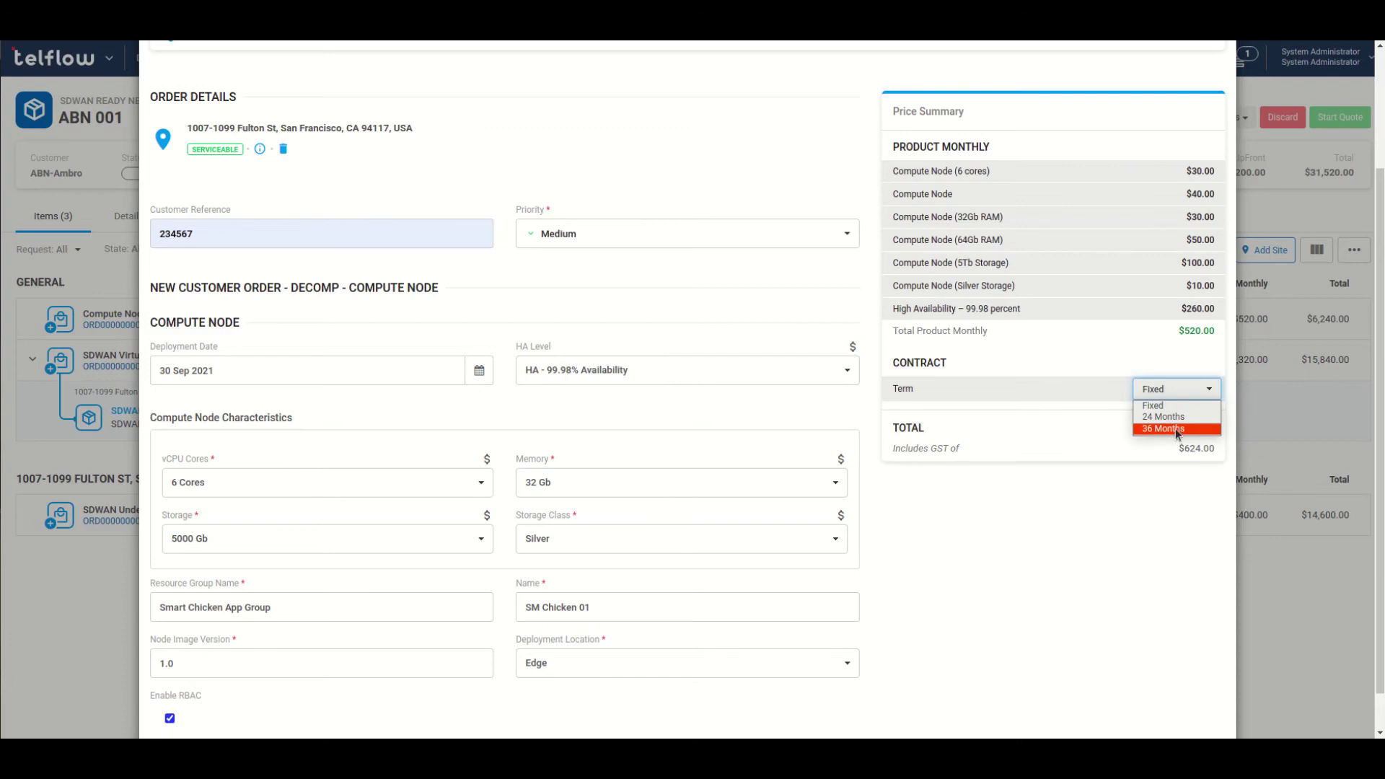
pyautogui.click(1175, 428)
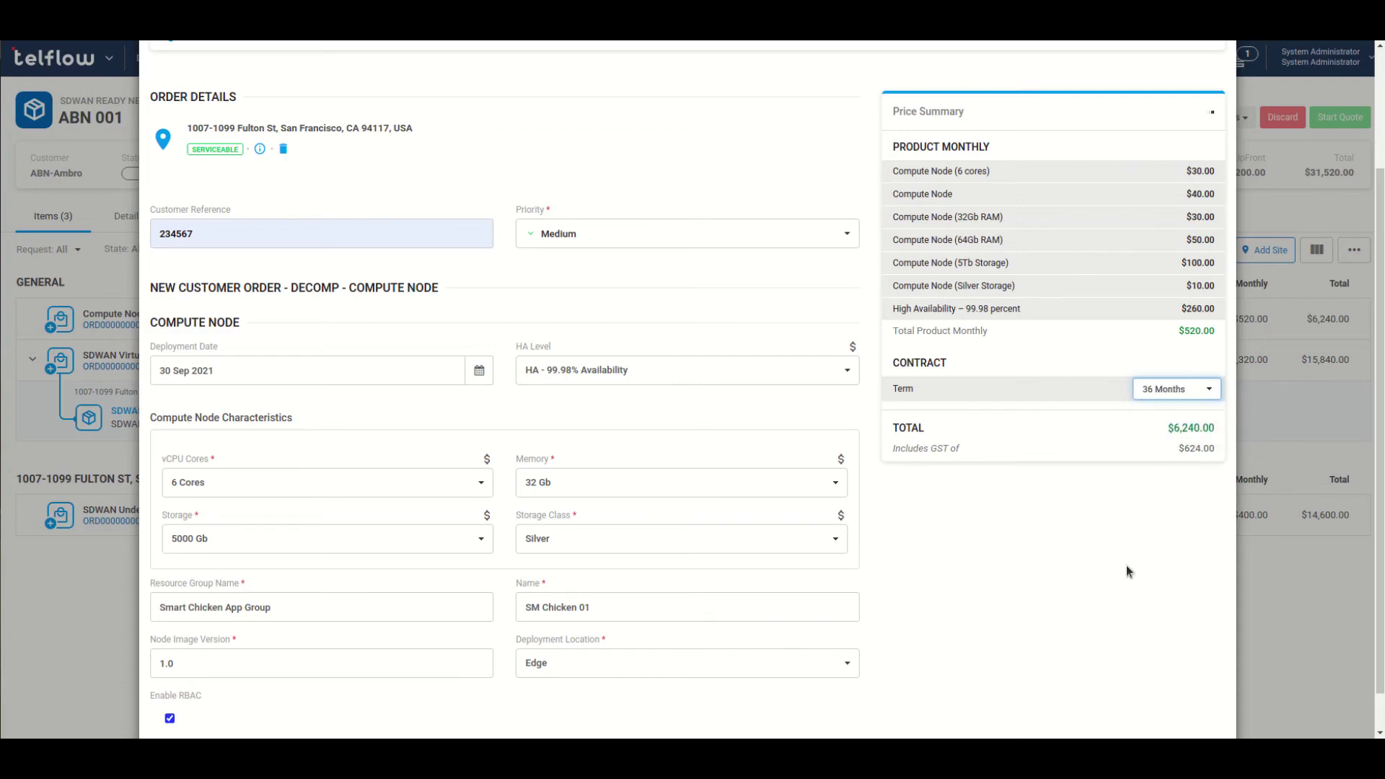
pyautogui.scroll(3, 1126, 570)
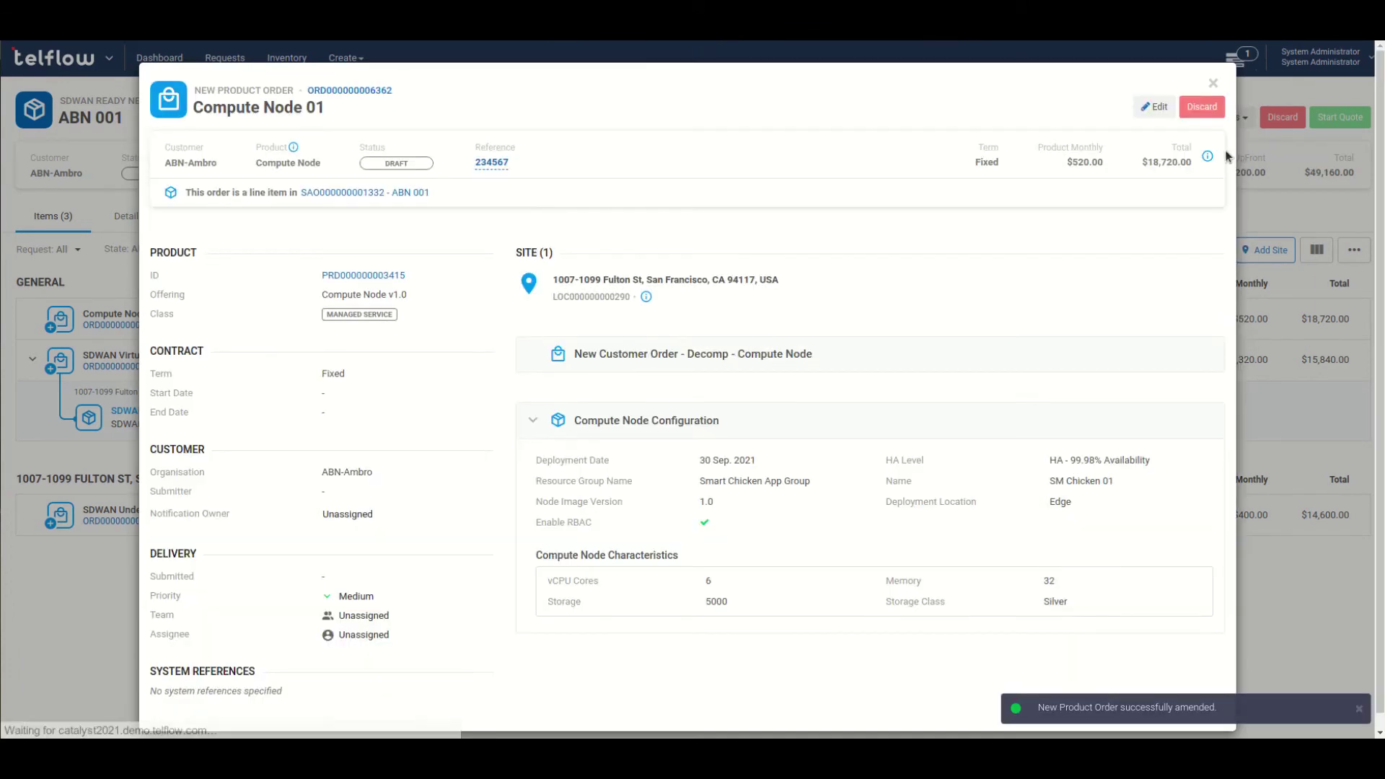
pyautogui.click(1213, 83)
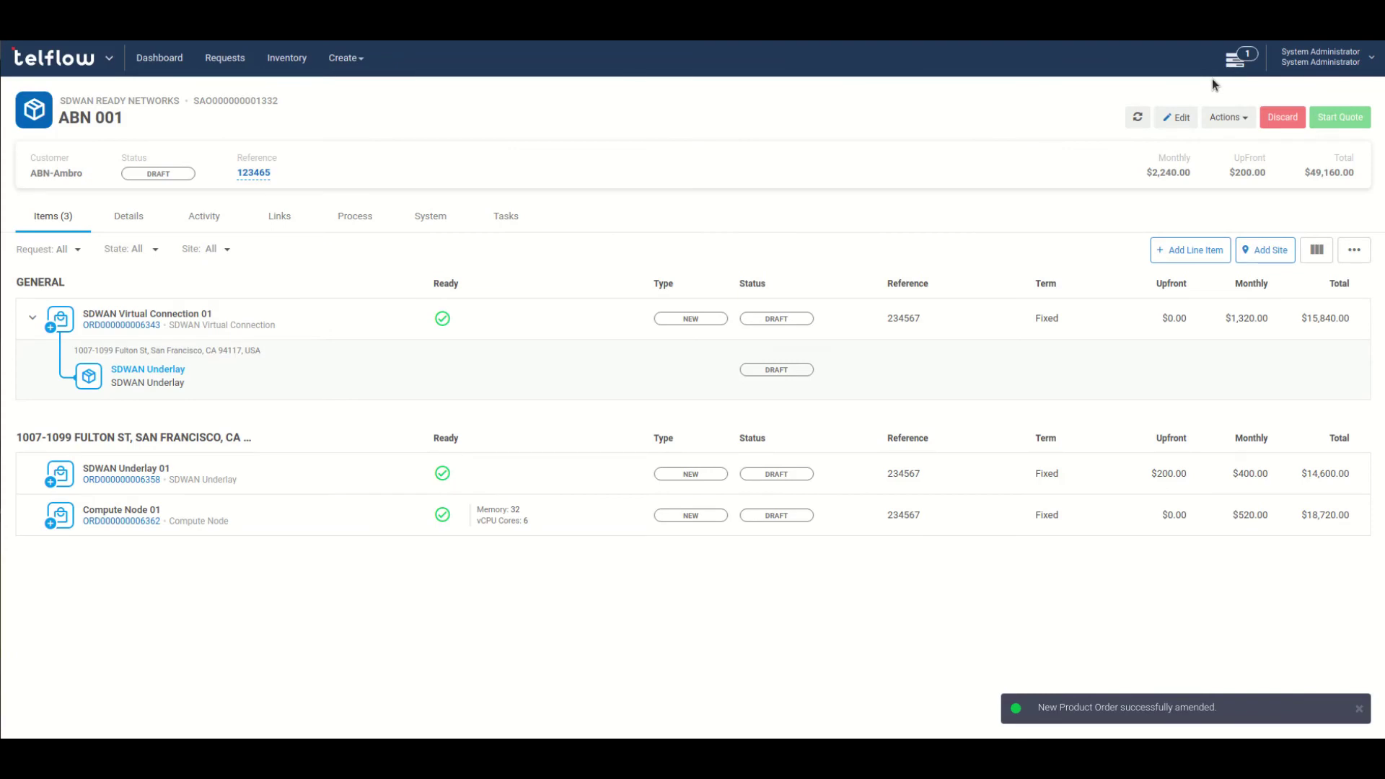
# Add a new IBM Edge product line item to the sales order without selecting a site
pyautogui.click(1179, 257)
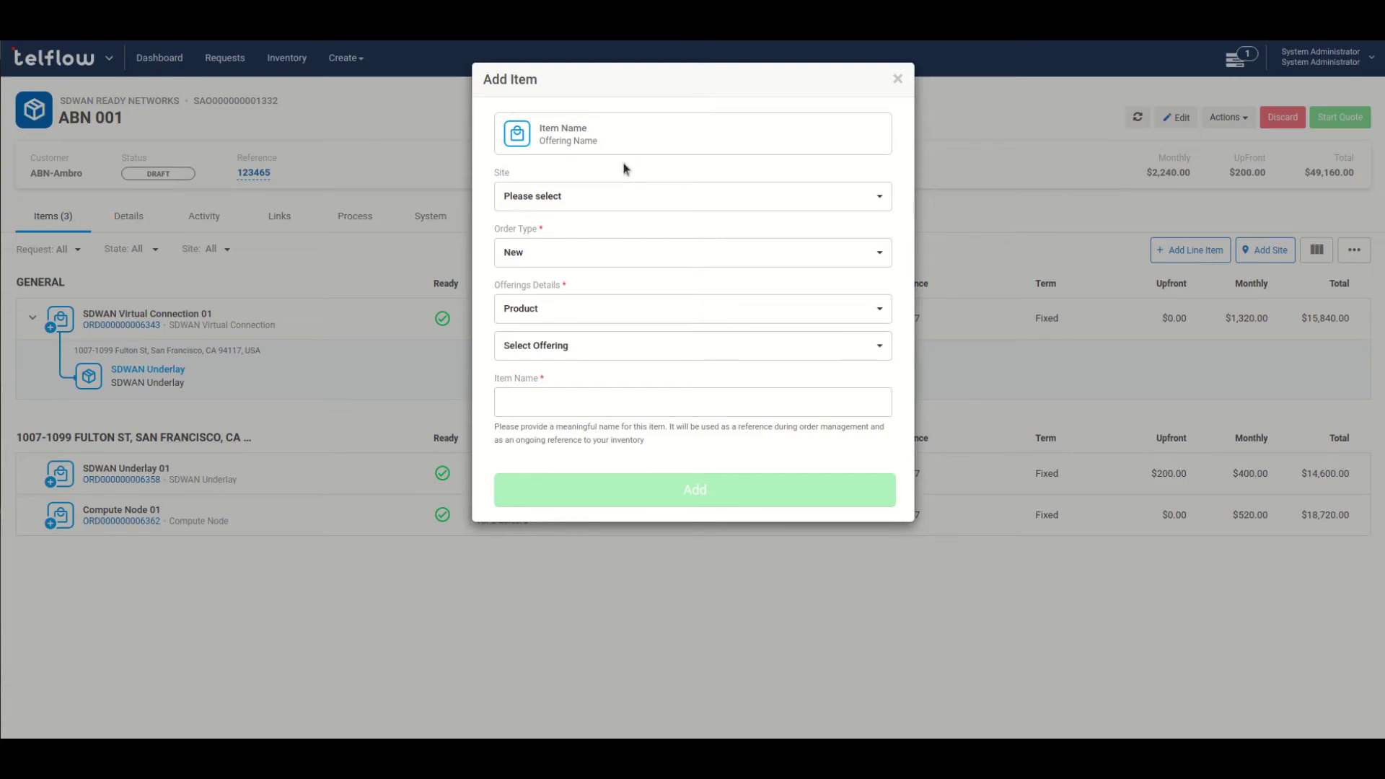
pyautogui.click(622, 202)
pyautogui.click(622, 200)
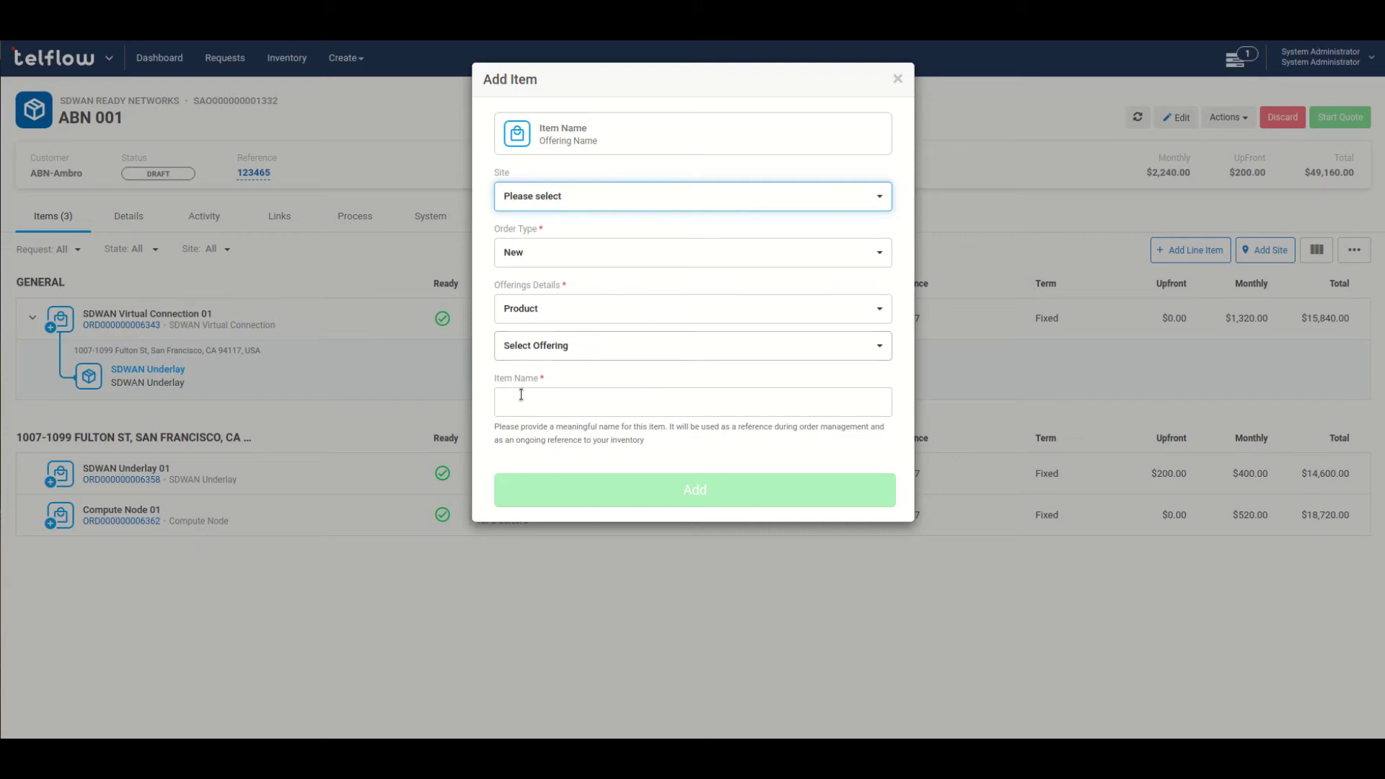
pyautogui.click(568, 349)
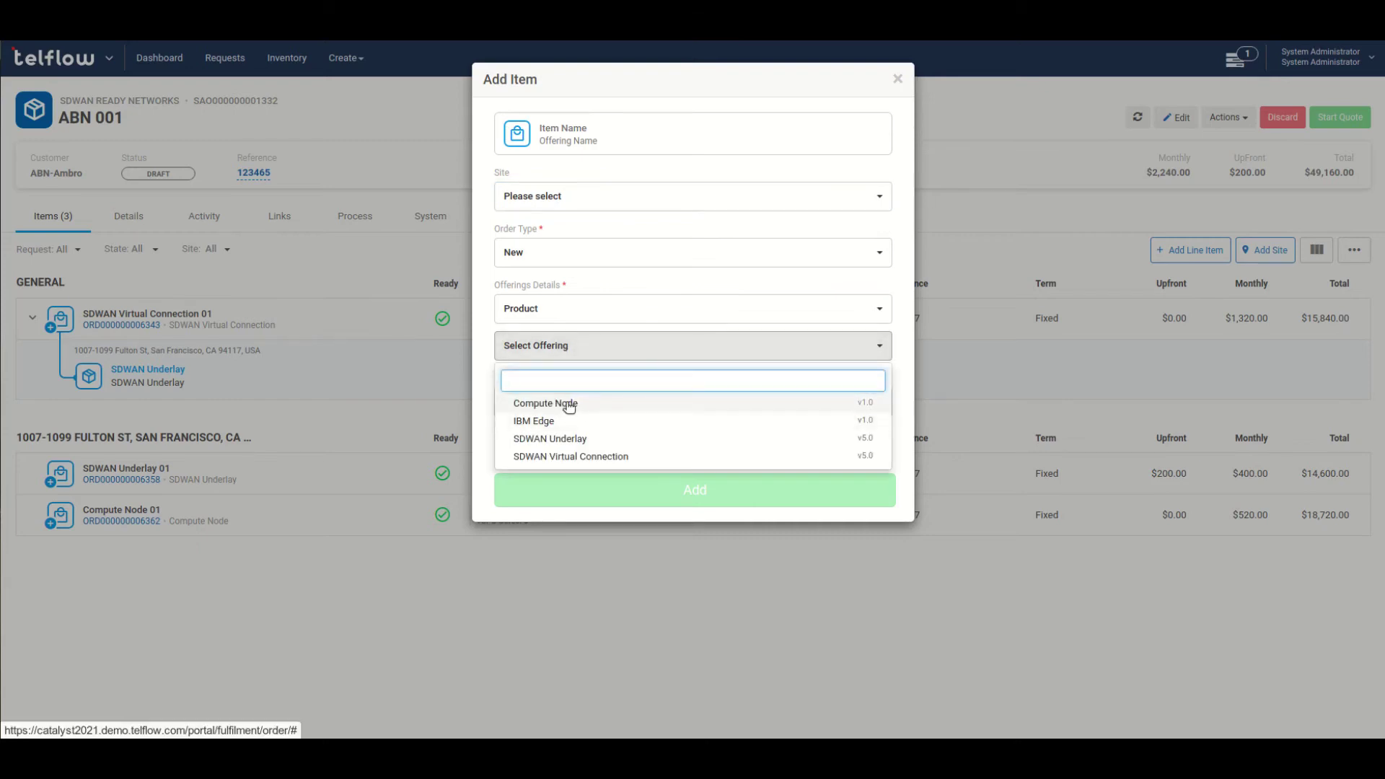
pyautogui.click(534, 421)
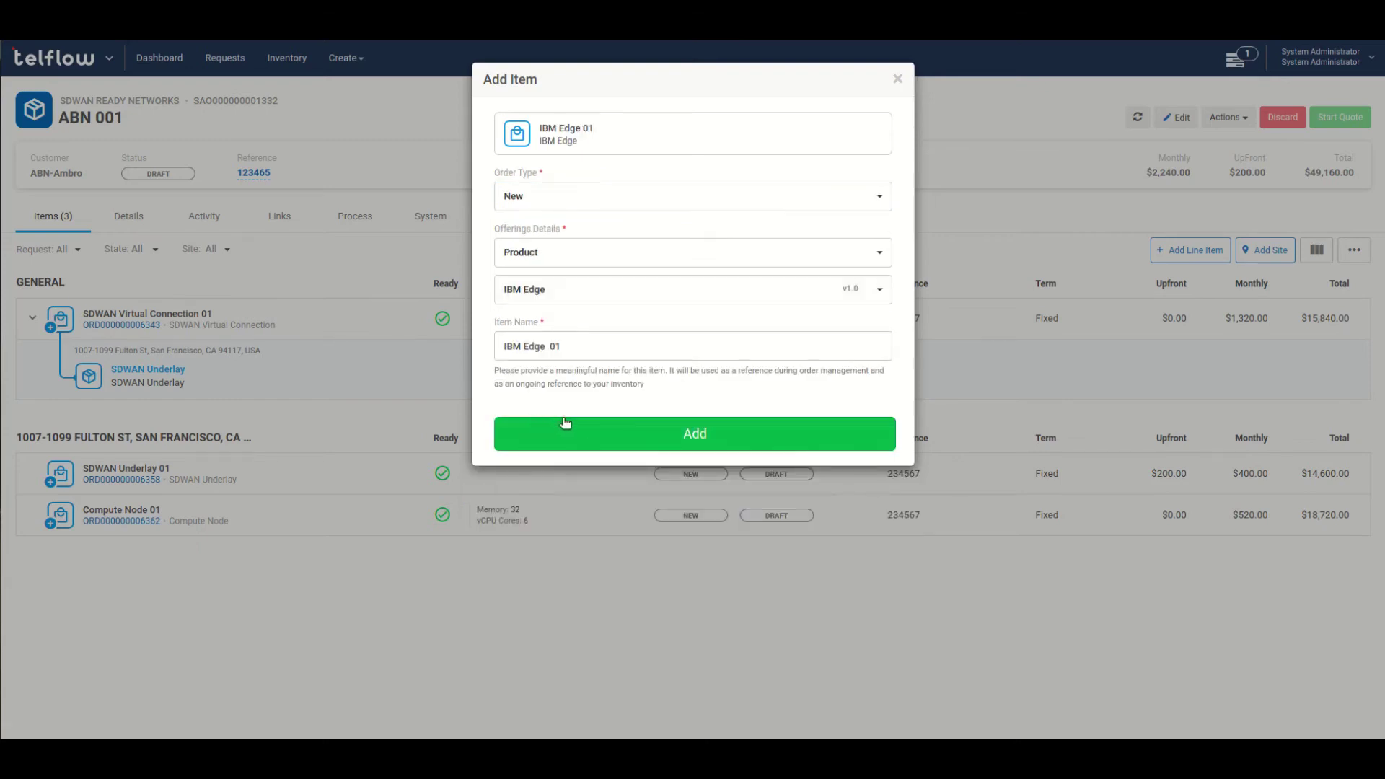
pyautogui.click(613, 435)
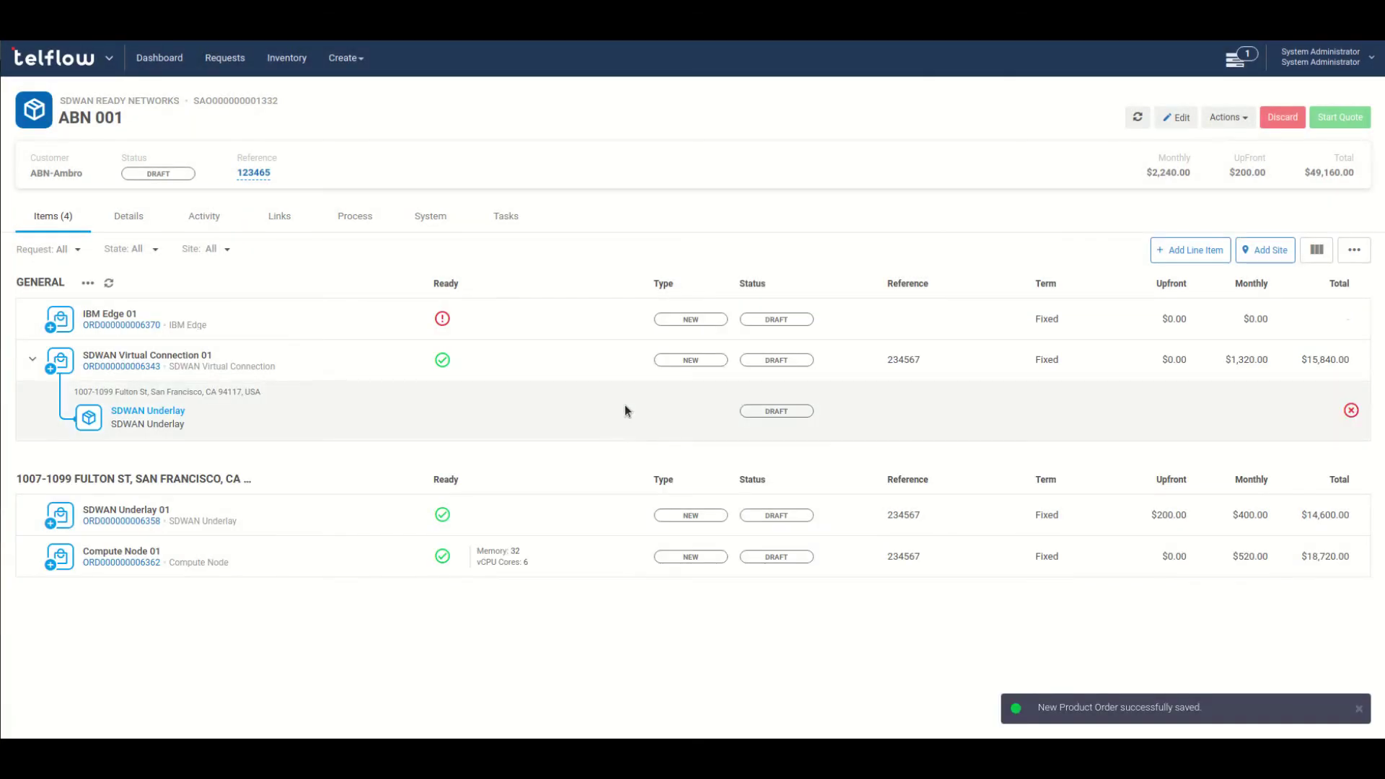
# Open the IBM Edge 01 item, fill in the saved customer reference used by the other items, and set its priority to High
pyautogui.click(381, 320)
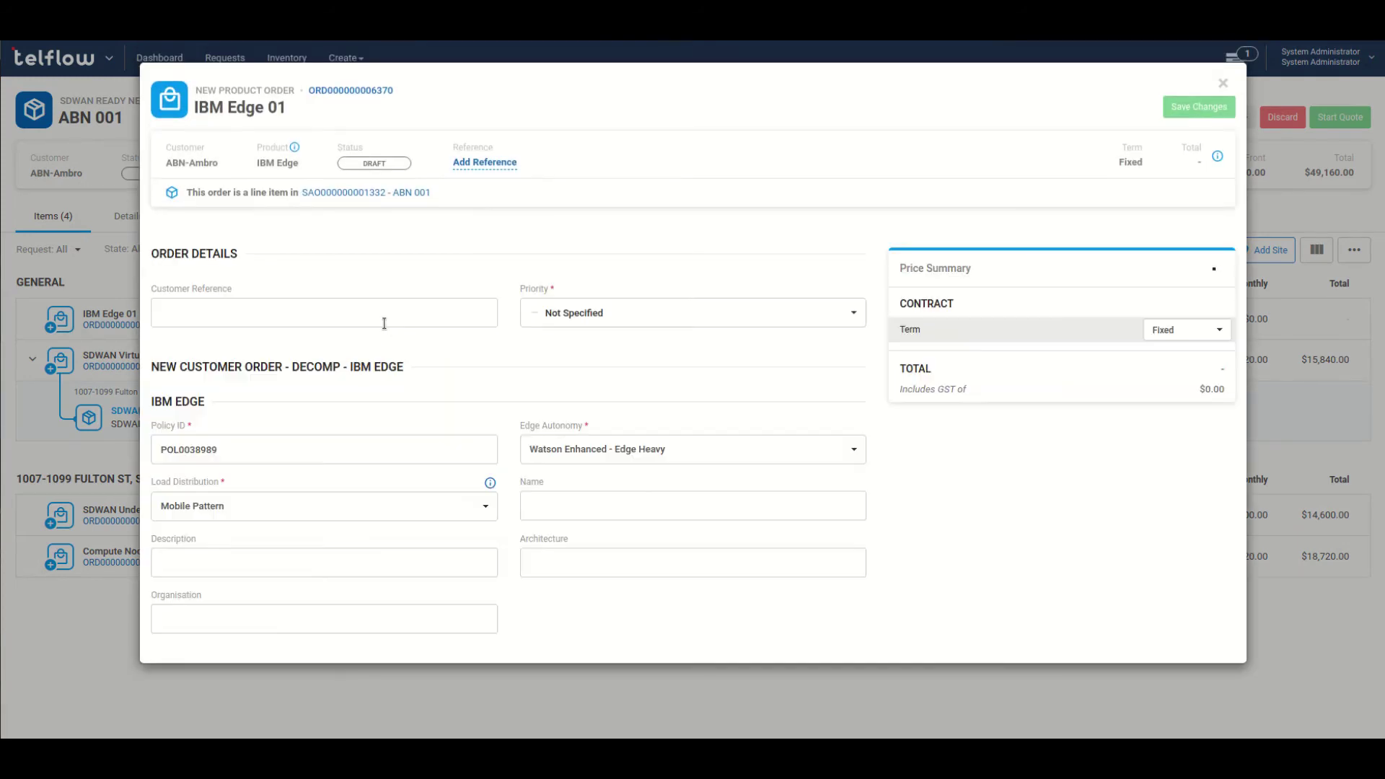
pyautogui.click(384, 323)
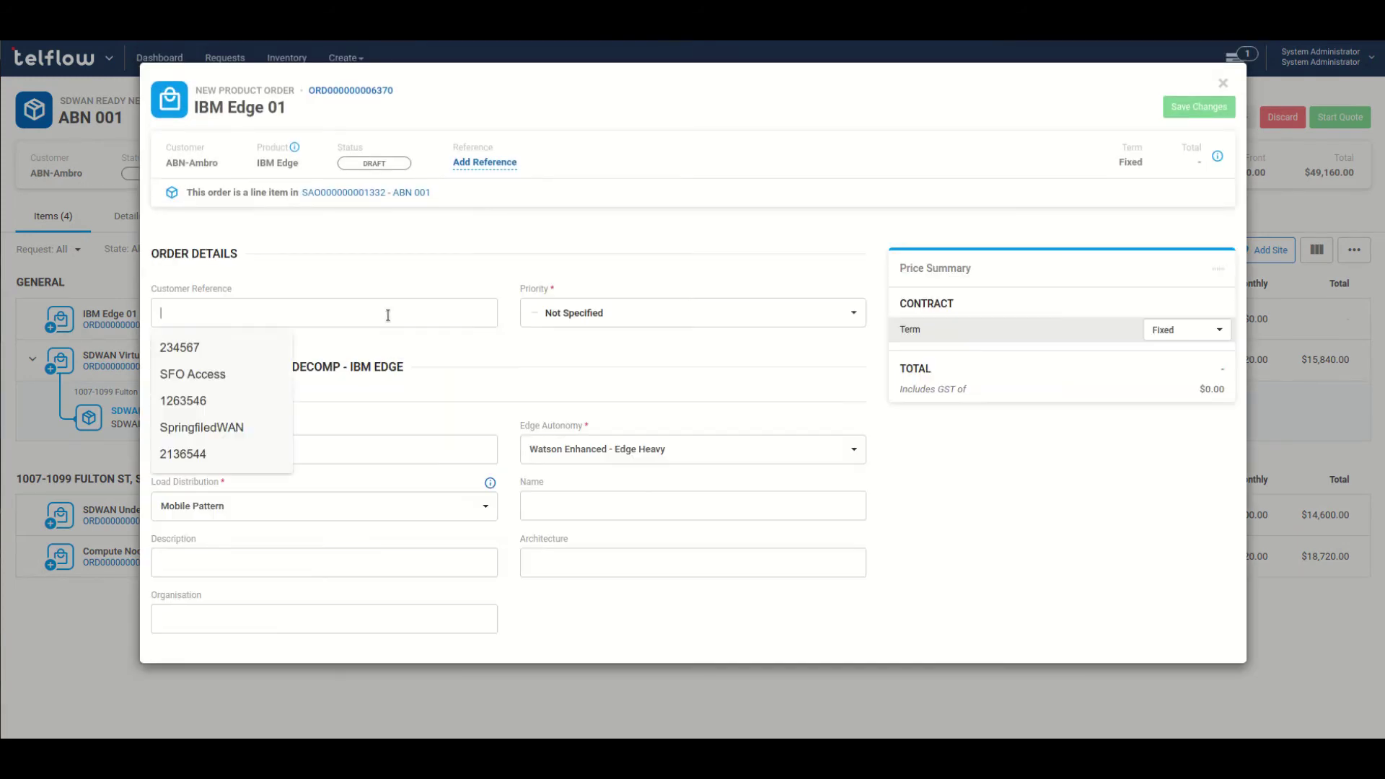
pyautogui.click(201, 348)
pyautogui.click(603, 313)
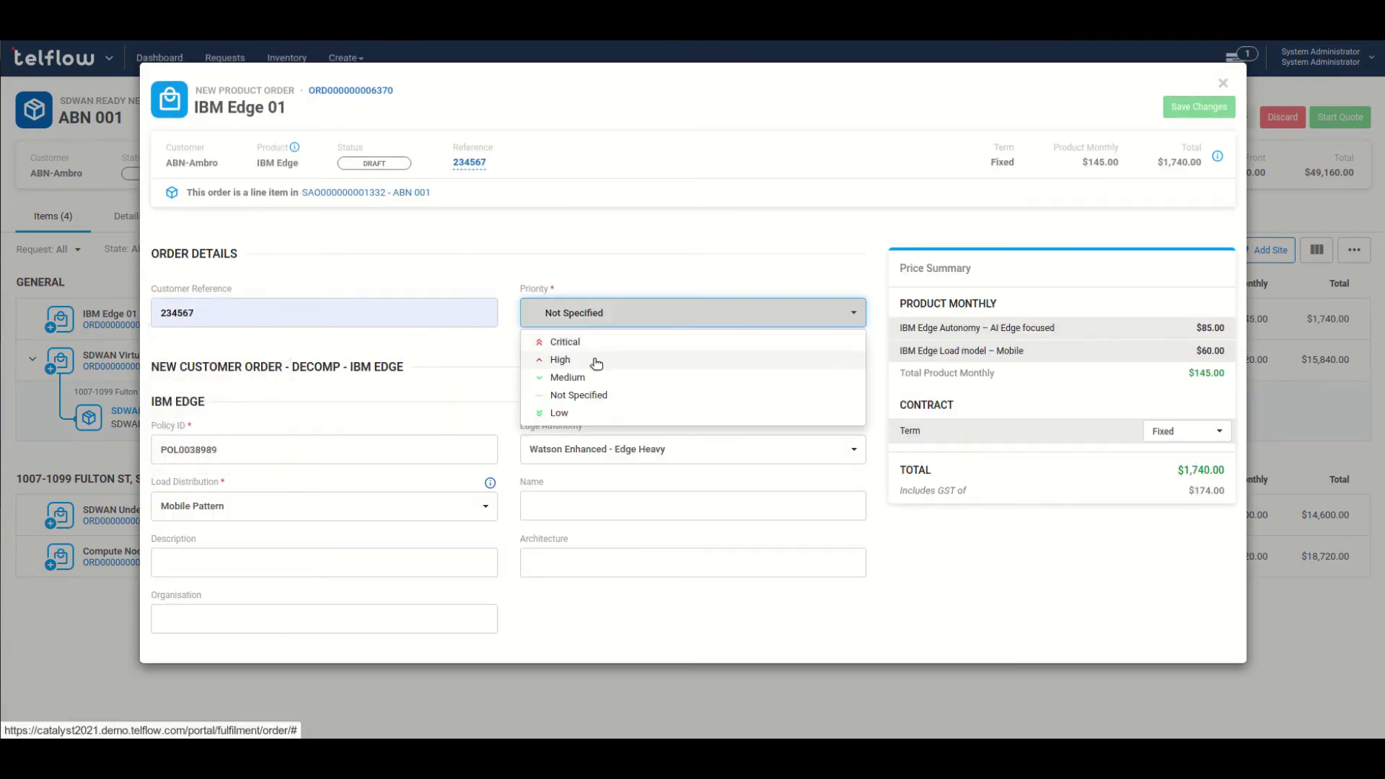
pyautogui.click(602, 359)
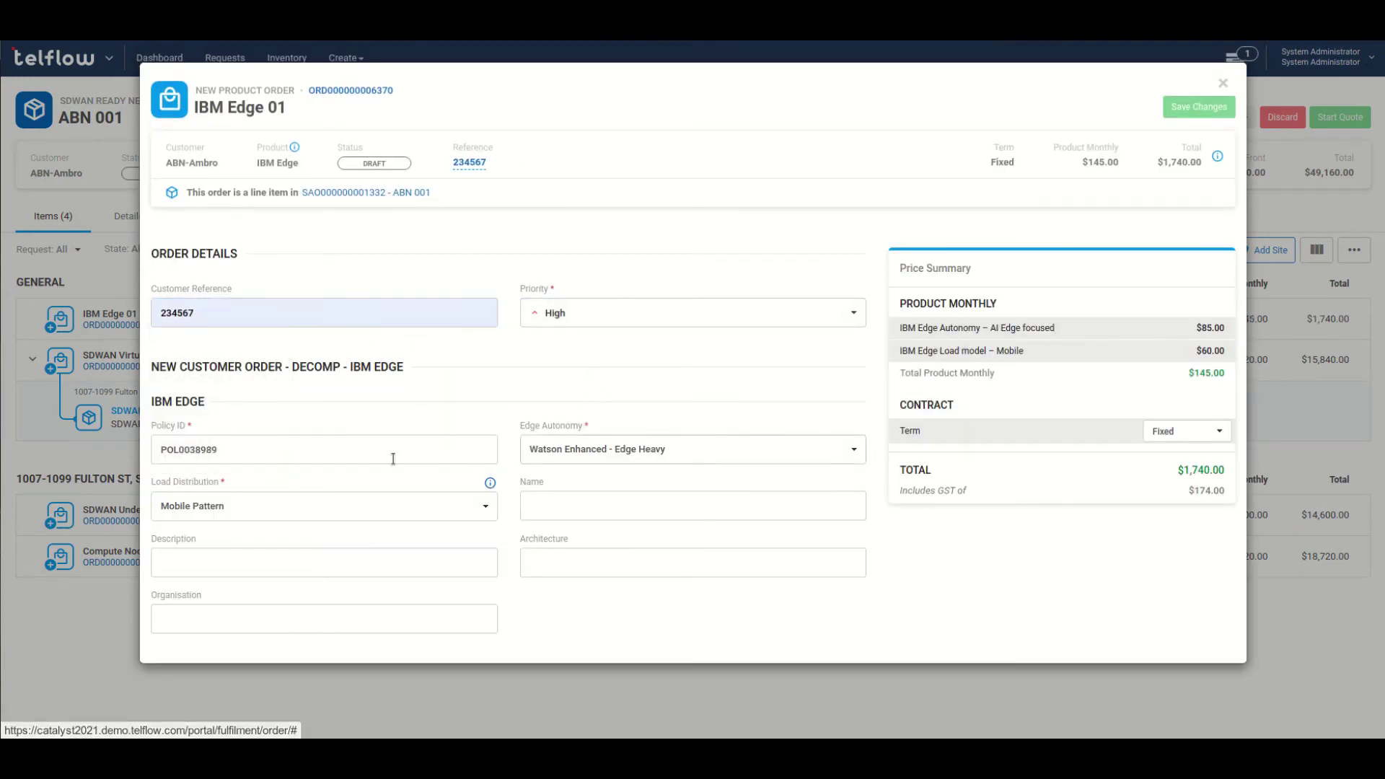
# Keep the IBM Edge item's edge autonomy at Watson Enhanced - Edge Heavy and set its load distribution to IOT Pattern
pyautogui.click(338, 458)
pyautogui.click(678, 452)
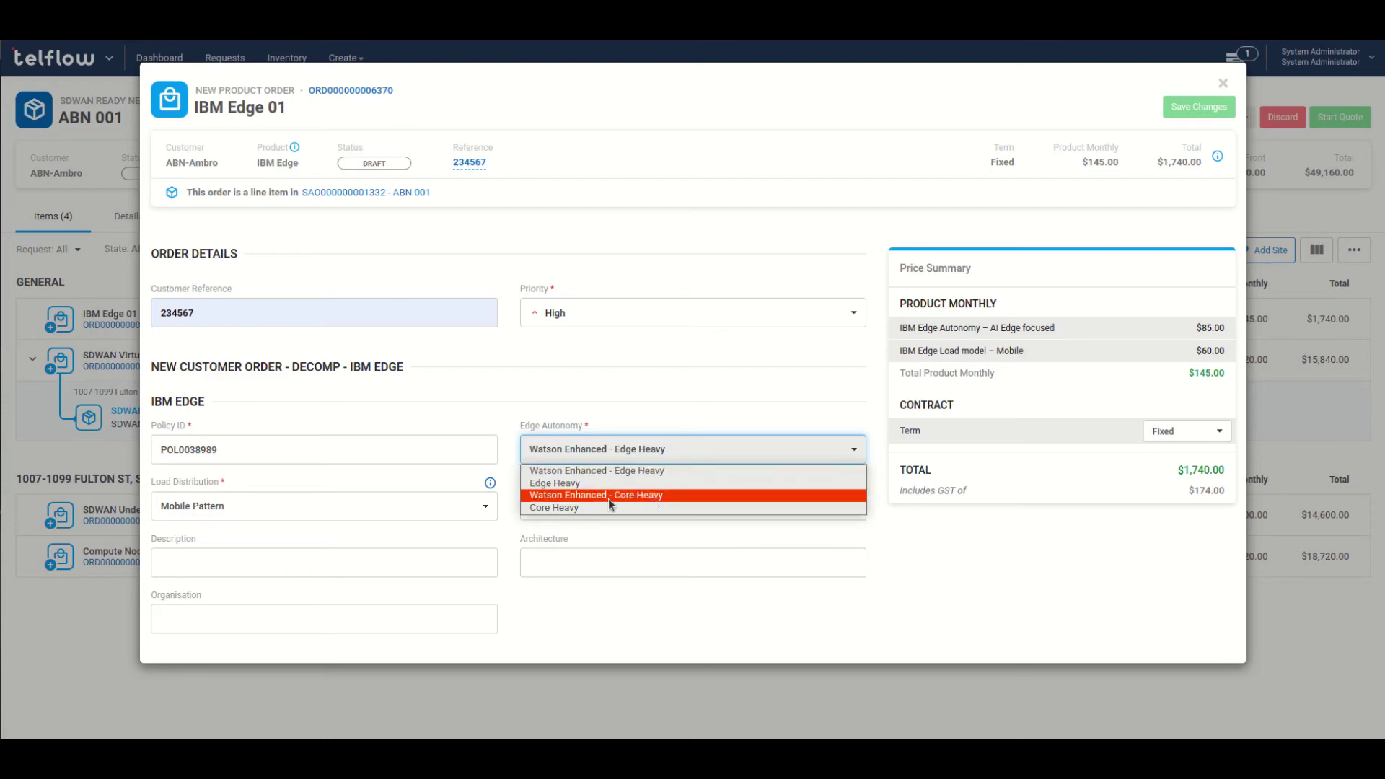
pyautogui.click(651, 472)
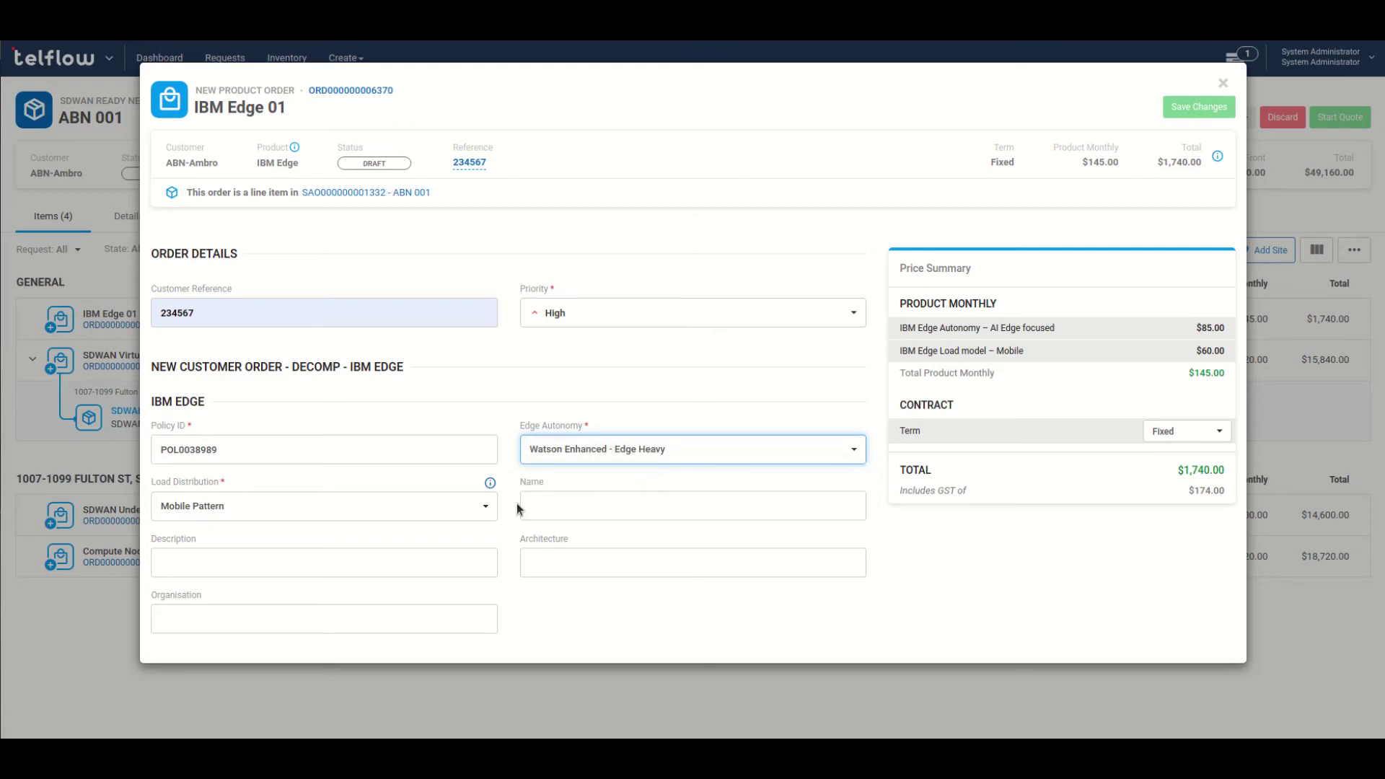
pyautogui.click(488, 507)
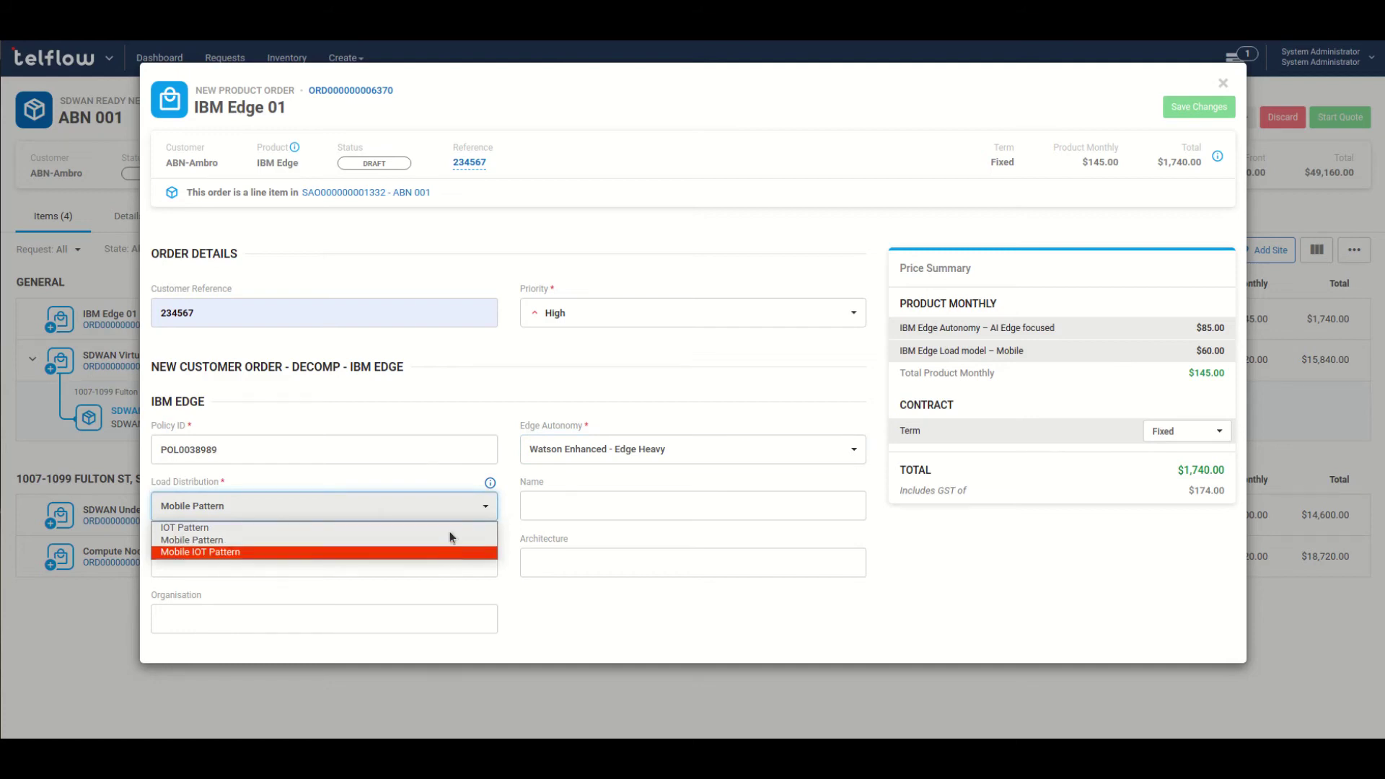
pyautogui.click(450, 528)
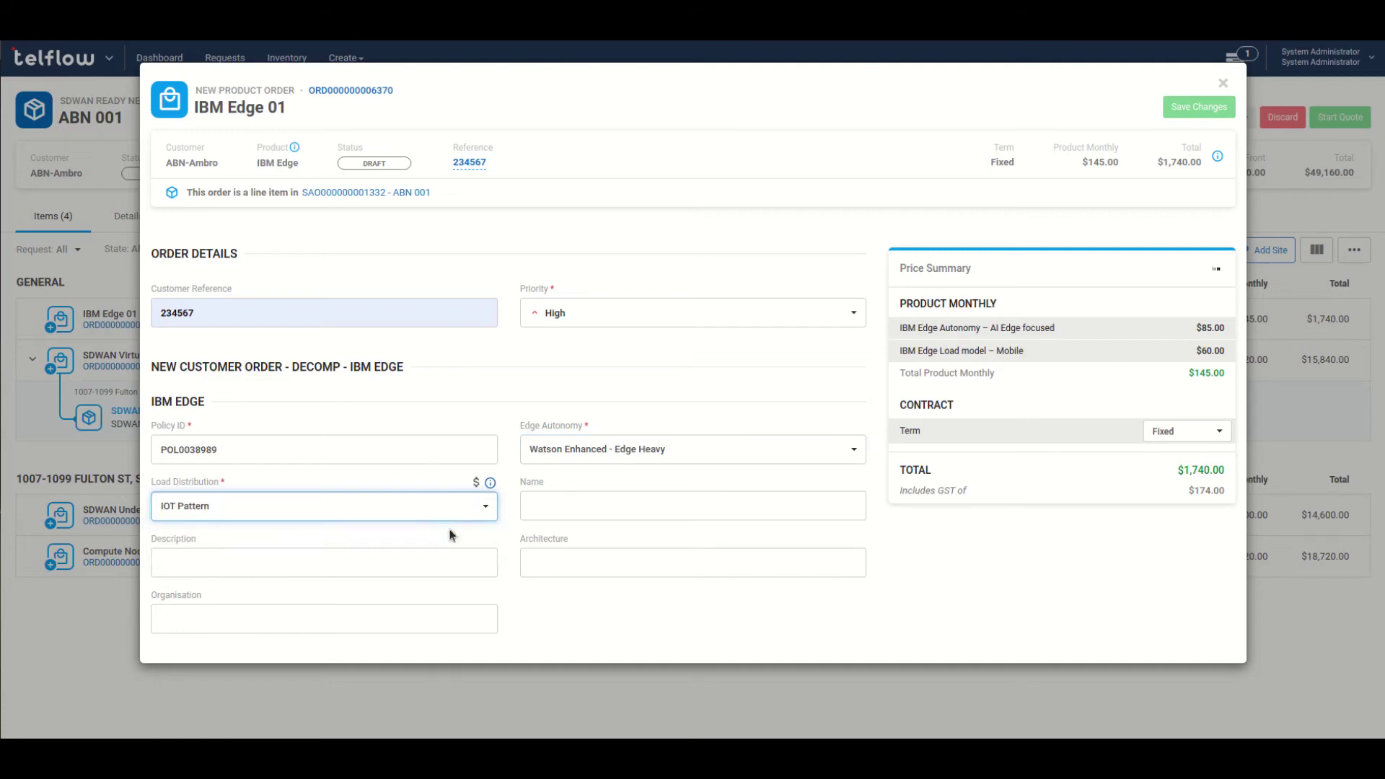
# Name the IBM Edge configuration Smart Chicken App, leaving its description and architecture blank
pyautogui.click(570, 505)
pyautogui.write('Smart Chic')
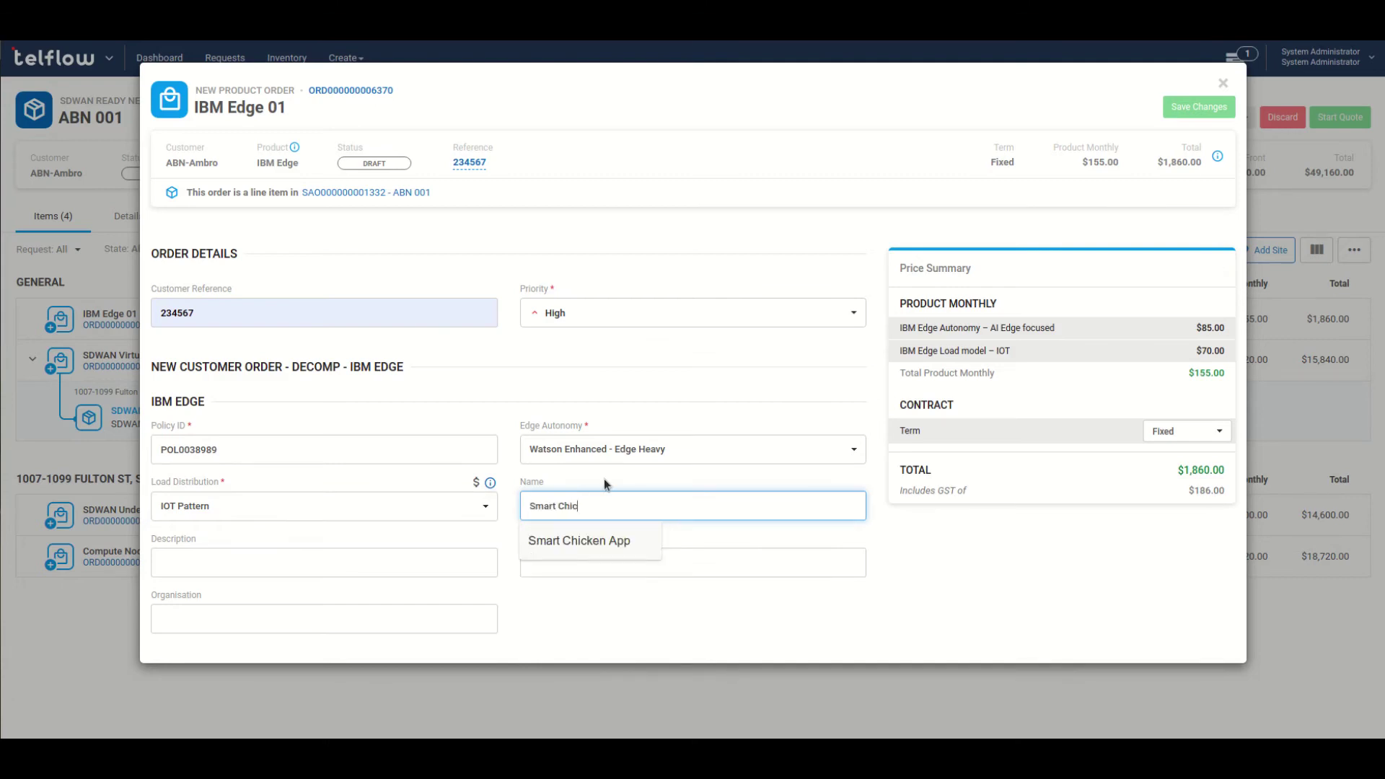
pyautogui.write('ken App')
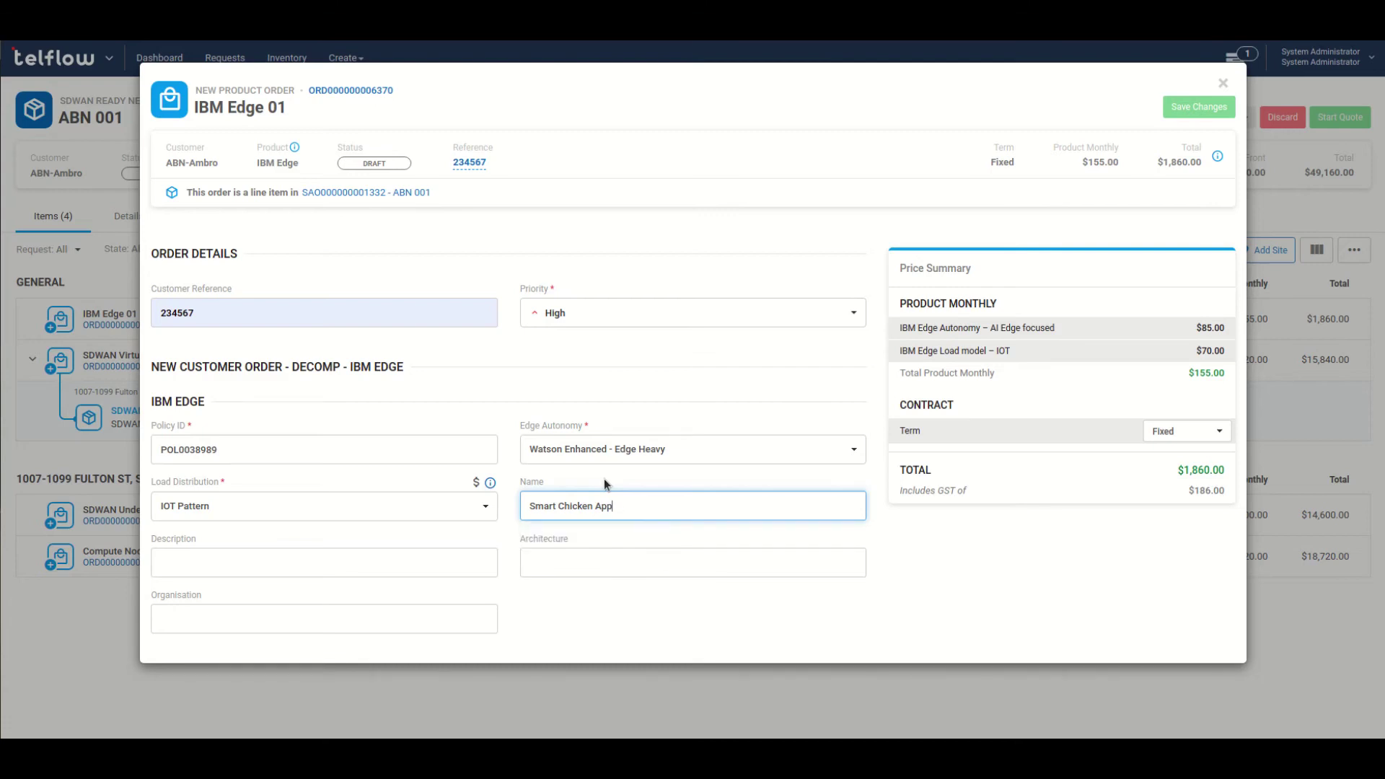
pyautogui.click(345, 556)
pyautogui.click(576, 561)
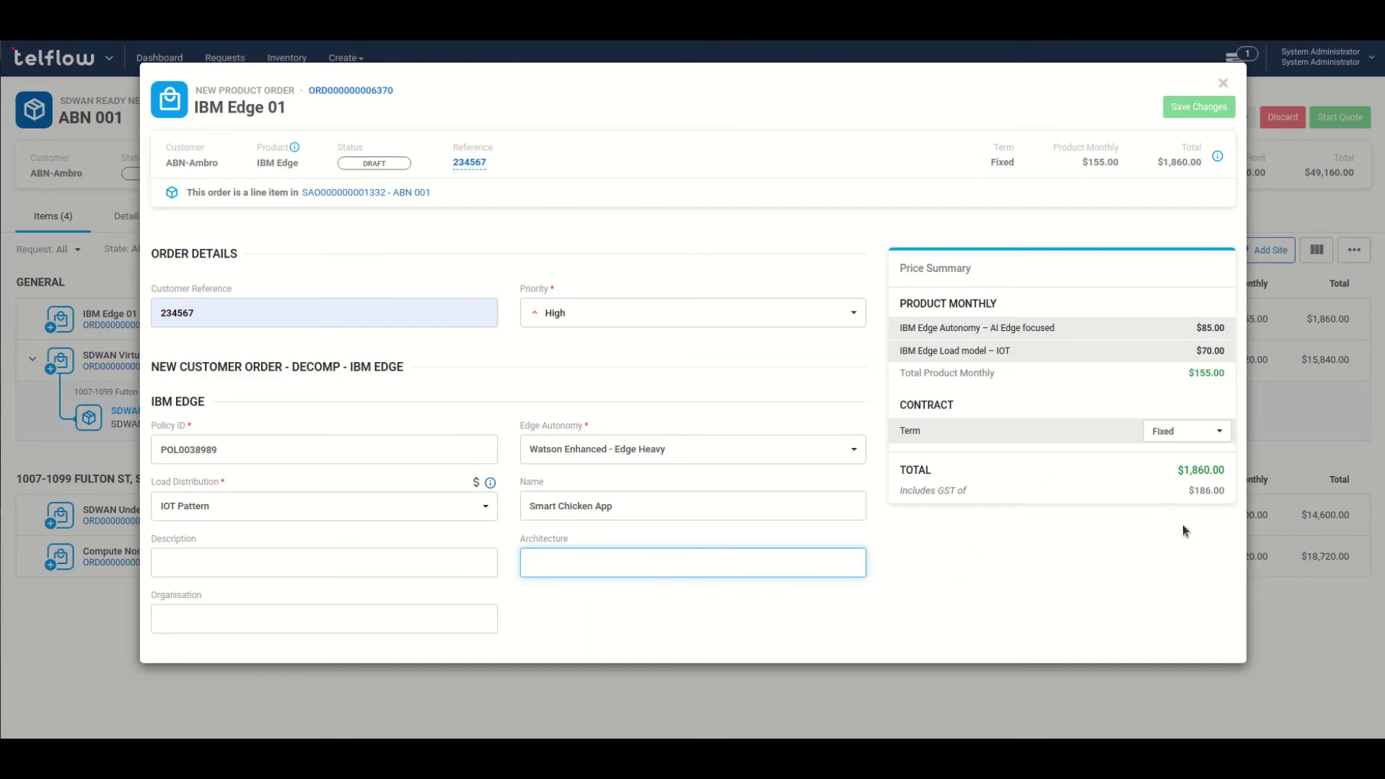
# Set the IBM Edge item's contract term to 36 Months, then save and close the item
pyautogui.click(1219, 432)
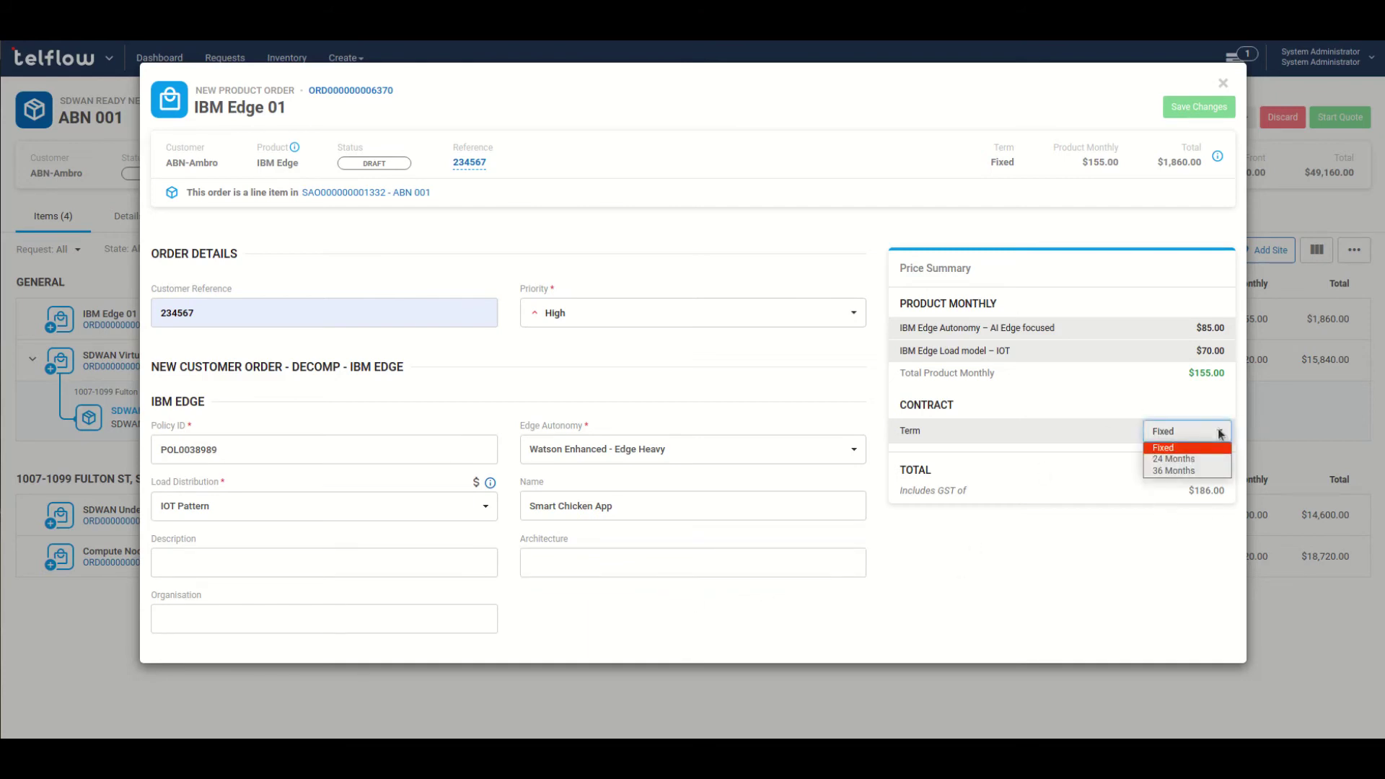
pyautogui.click(1183, 472)
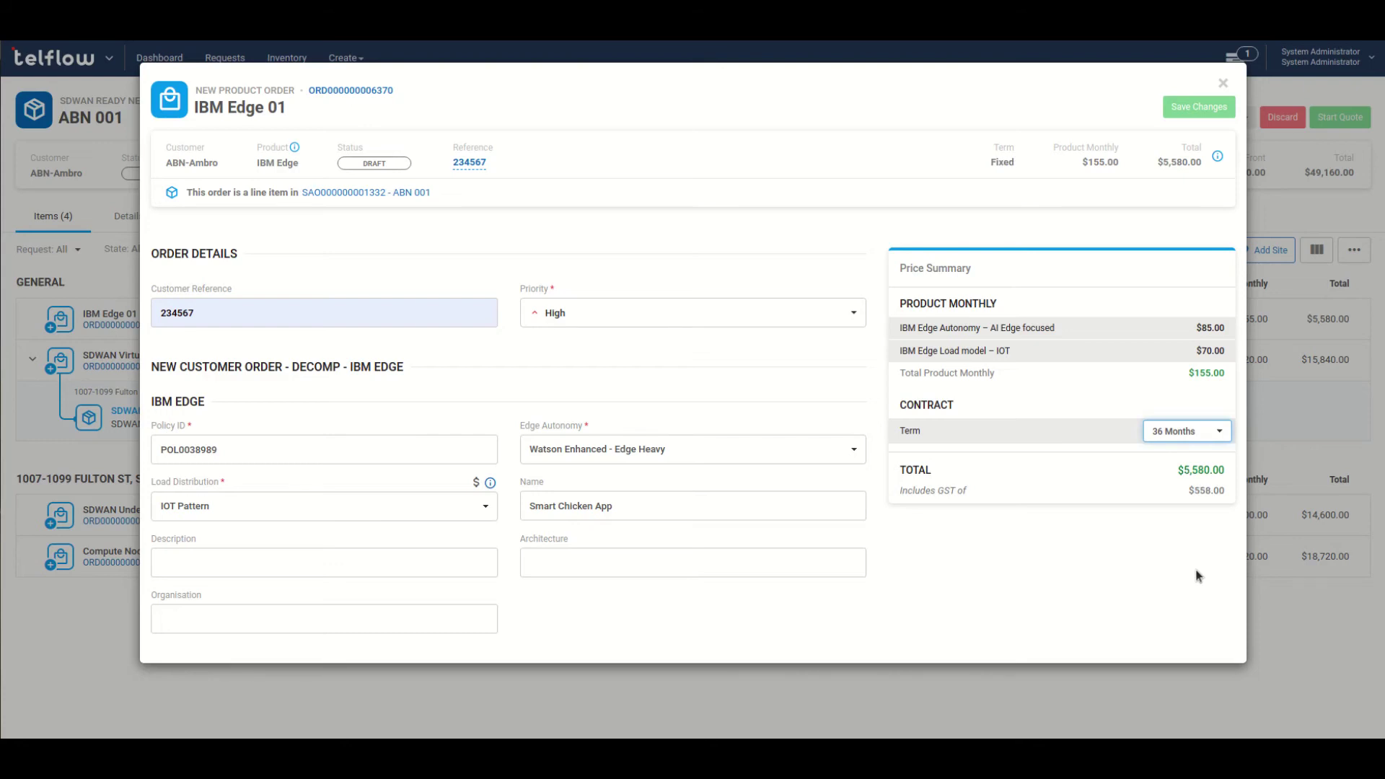
pyautogui.click(1199, 108)
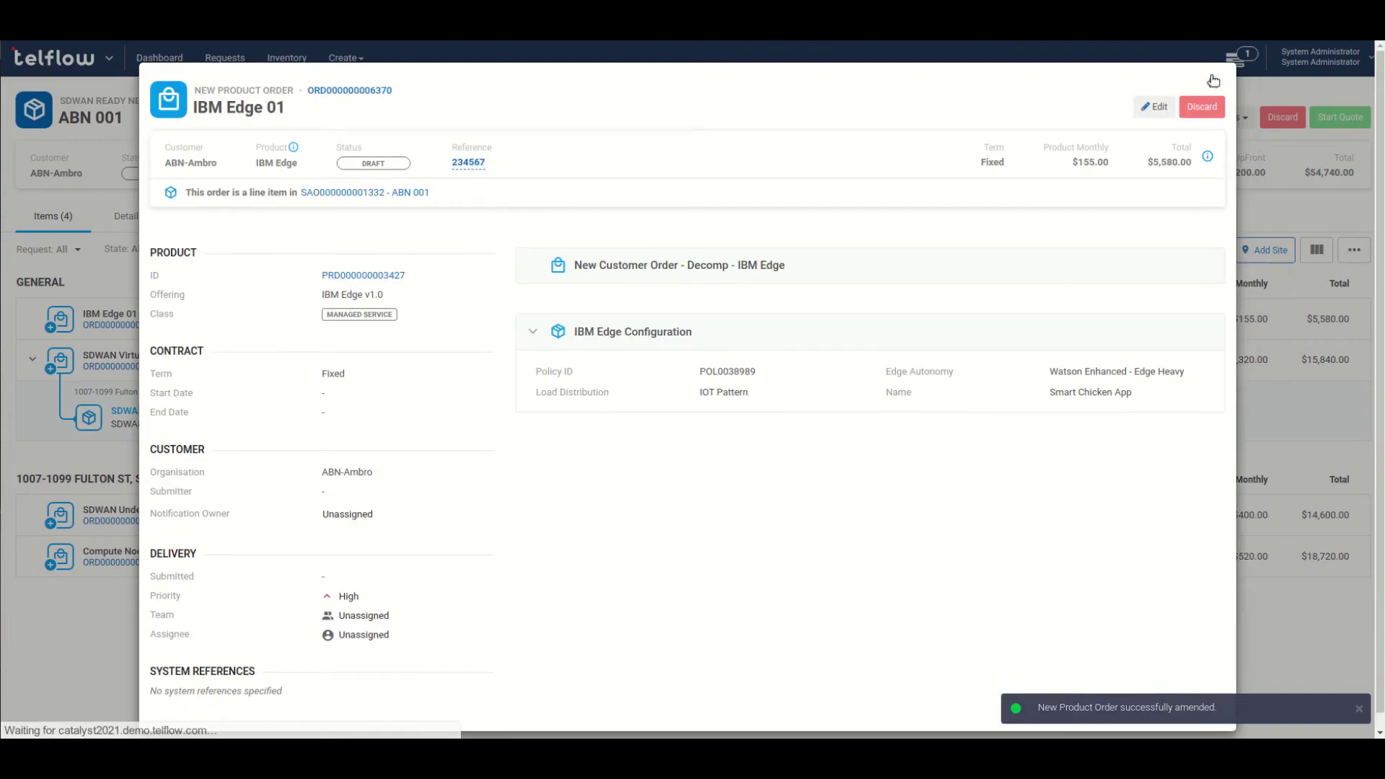
pyautogui.click(1214, 83)
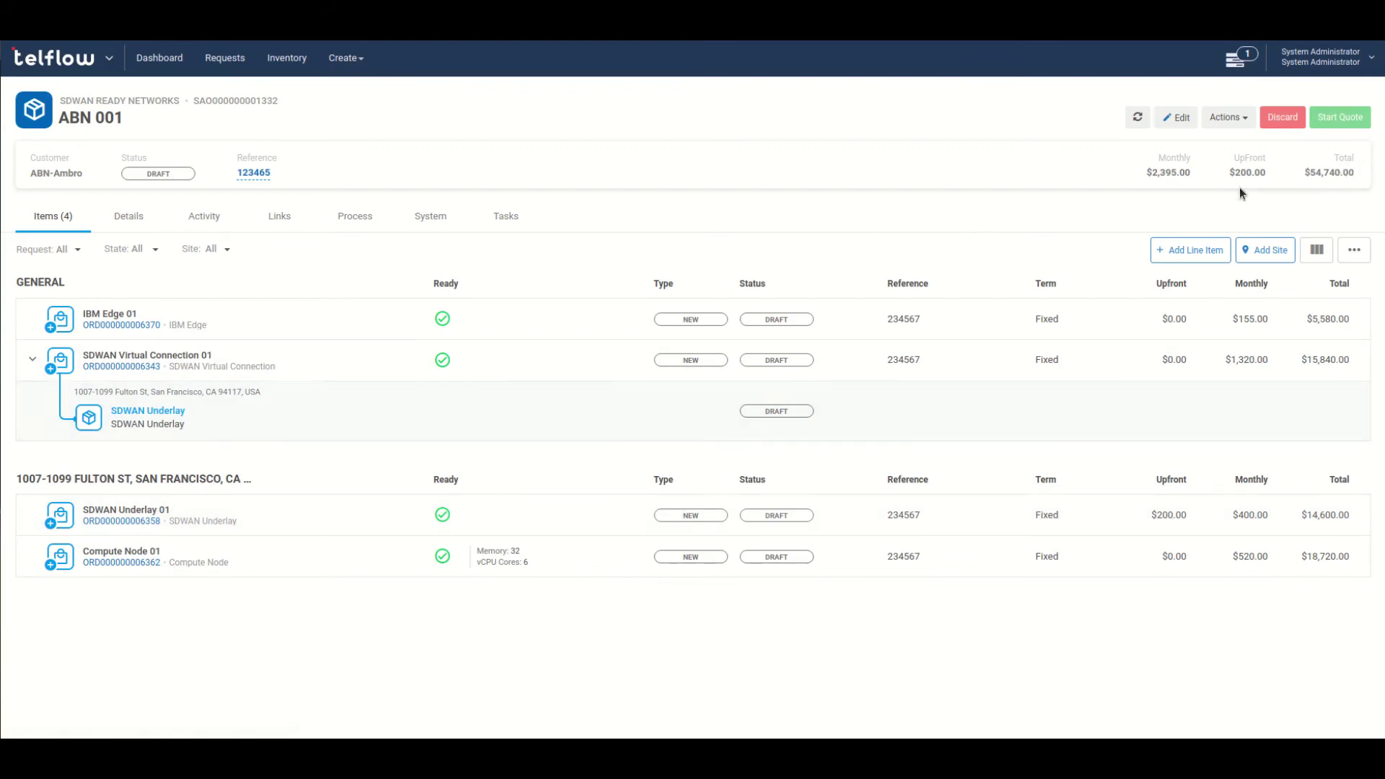
# Start the quote for sales order ABN 001 and check the order's activity history
pyautogui.click(1353, 126)
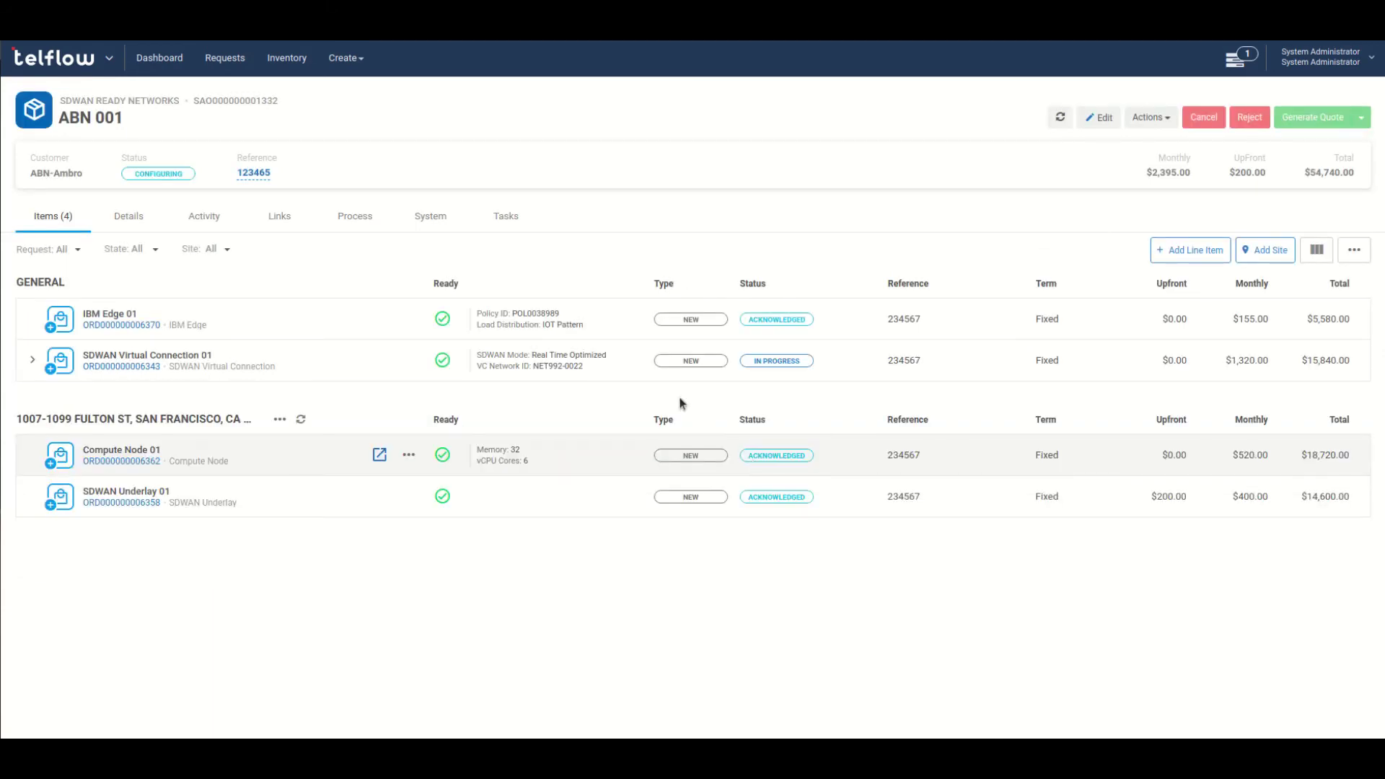
pyautogui.click(205, 218)
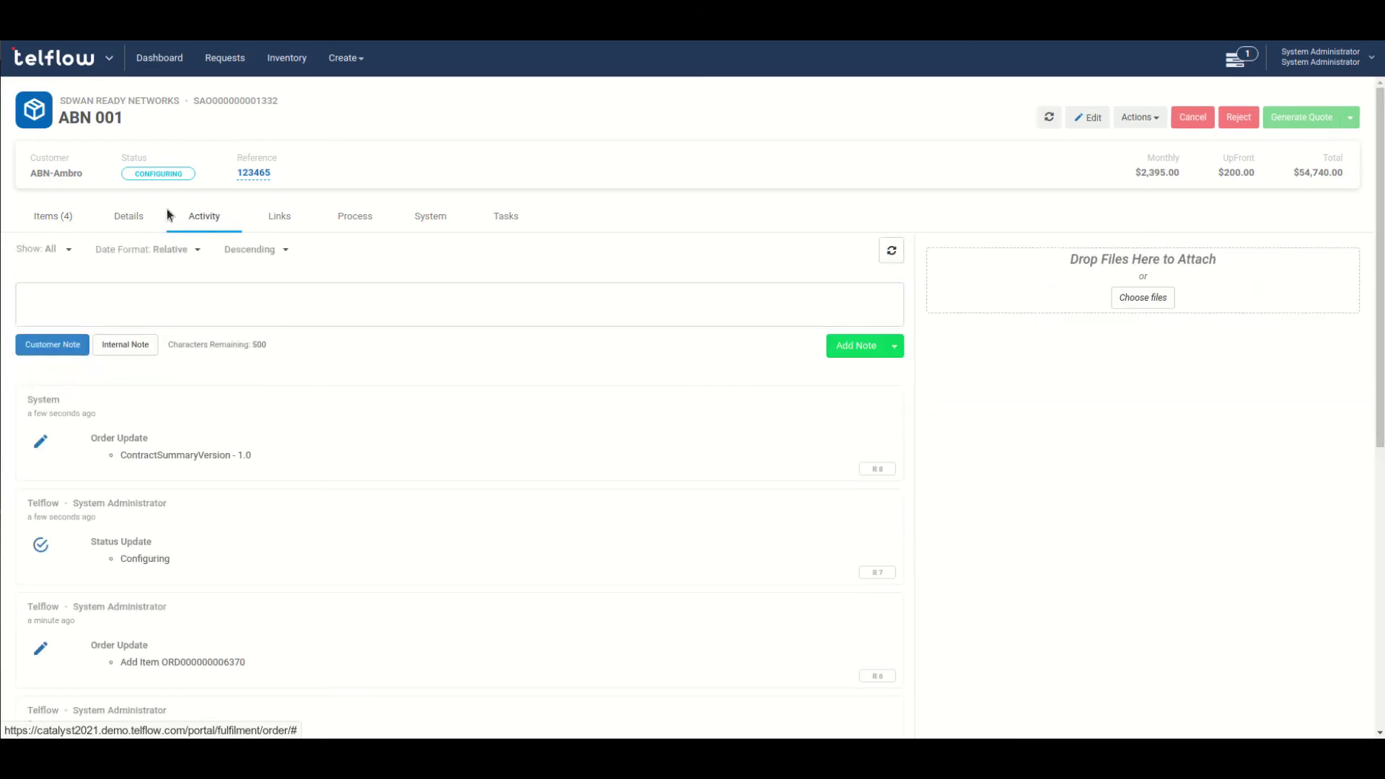
pyautogui.click(43, 217)
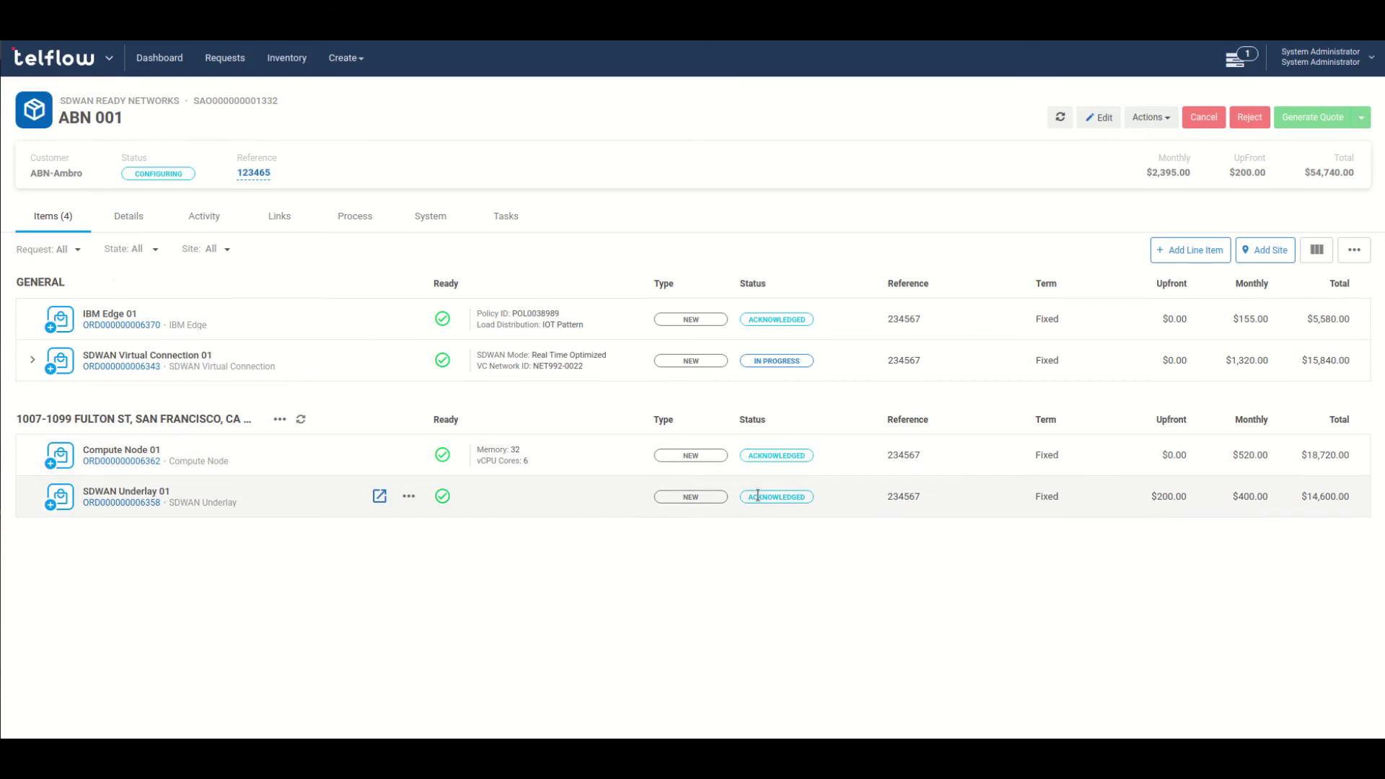
# Generate the quote for sales order ABN 001 and accept it
pyautogui.click(1320, 117)
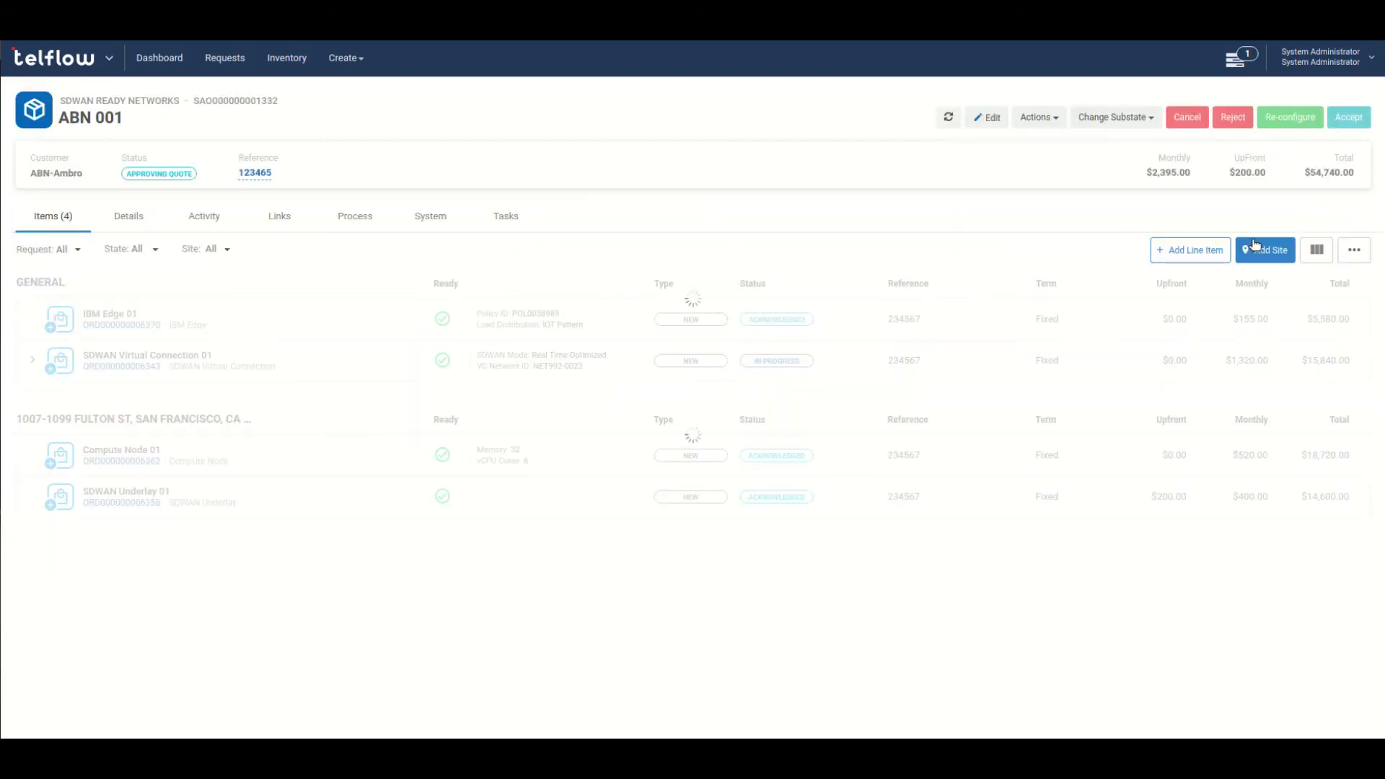
pyautogui.click(1346, 119)
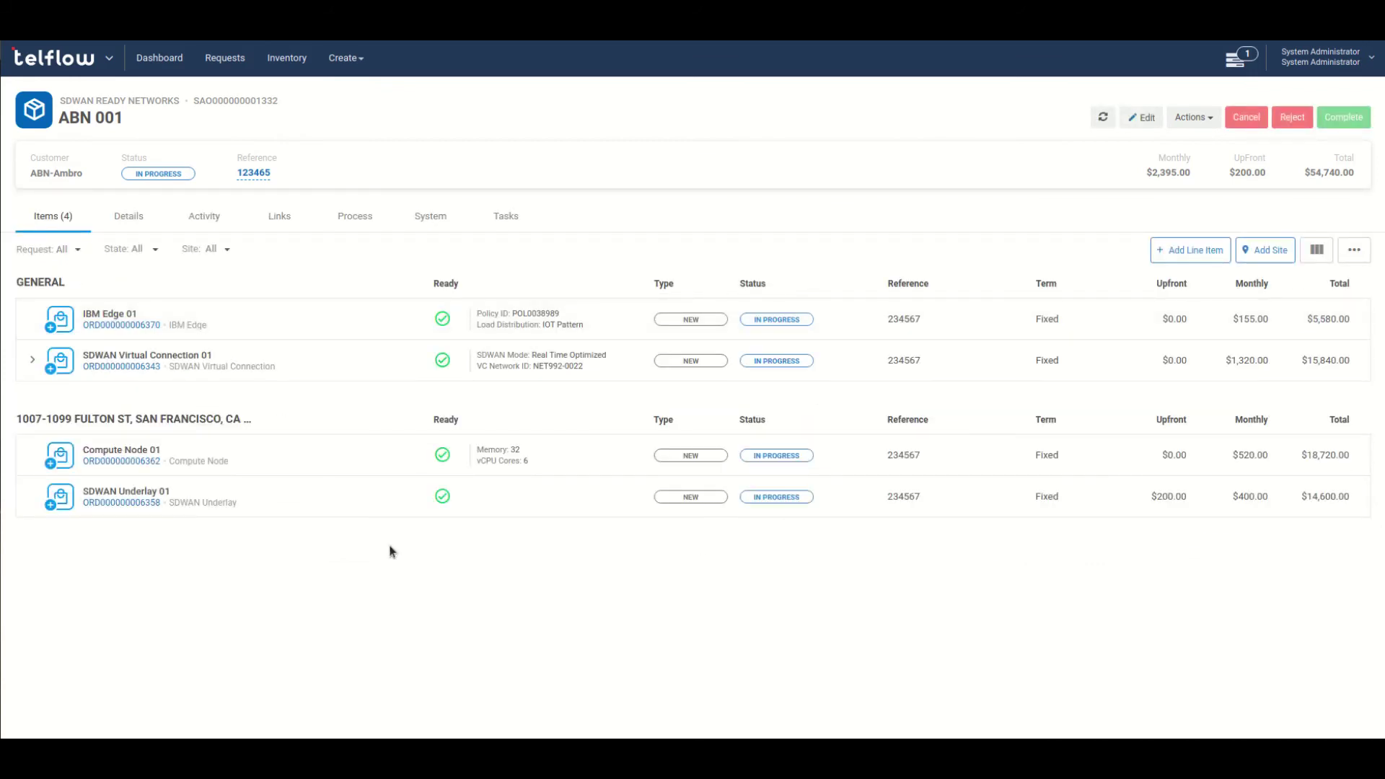
# Examine the Create Service Order Request message in the IBM Edge 01 order's system messages, and return to the ABN 001 sales order
pyautogui.click(124, 326)
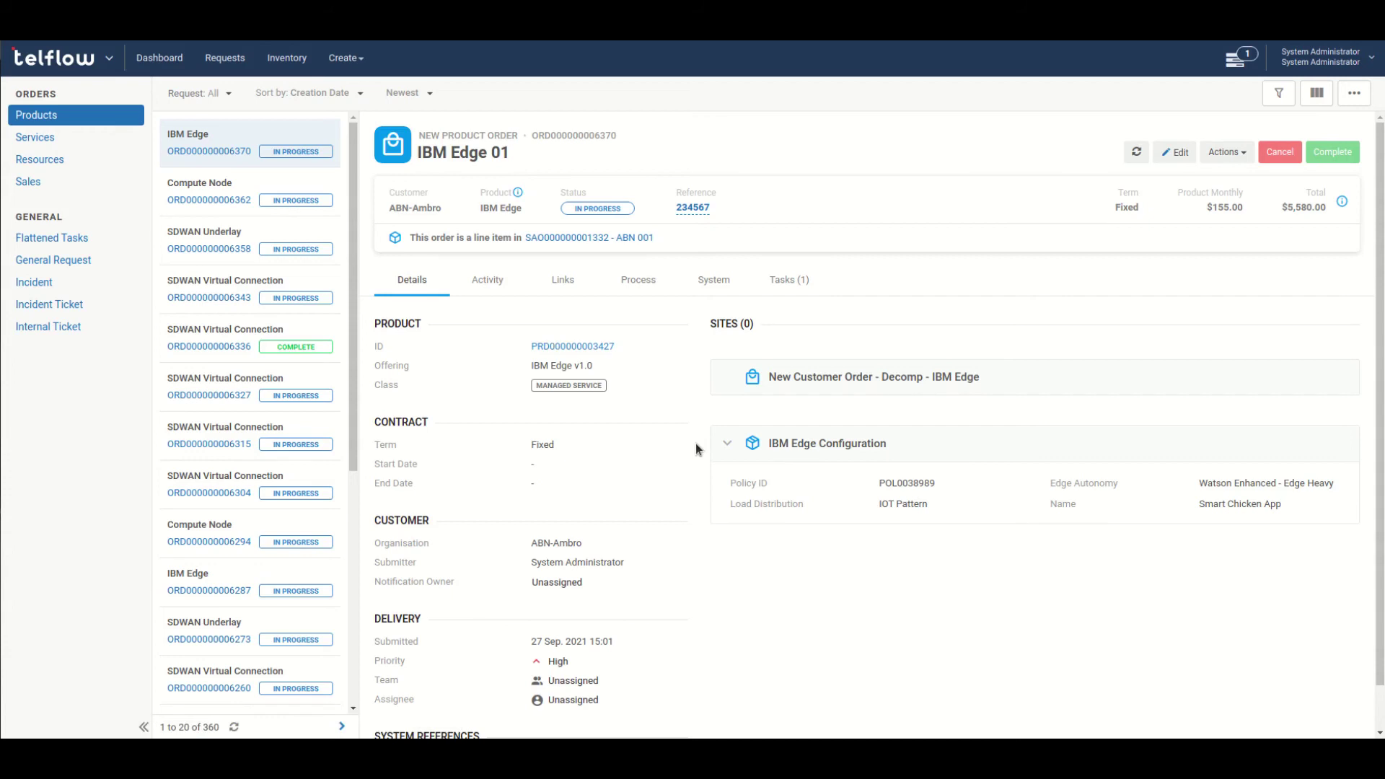
pyautogui.click(728, 290)
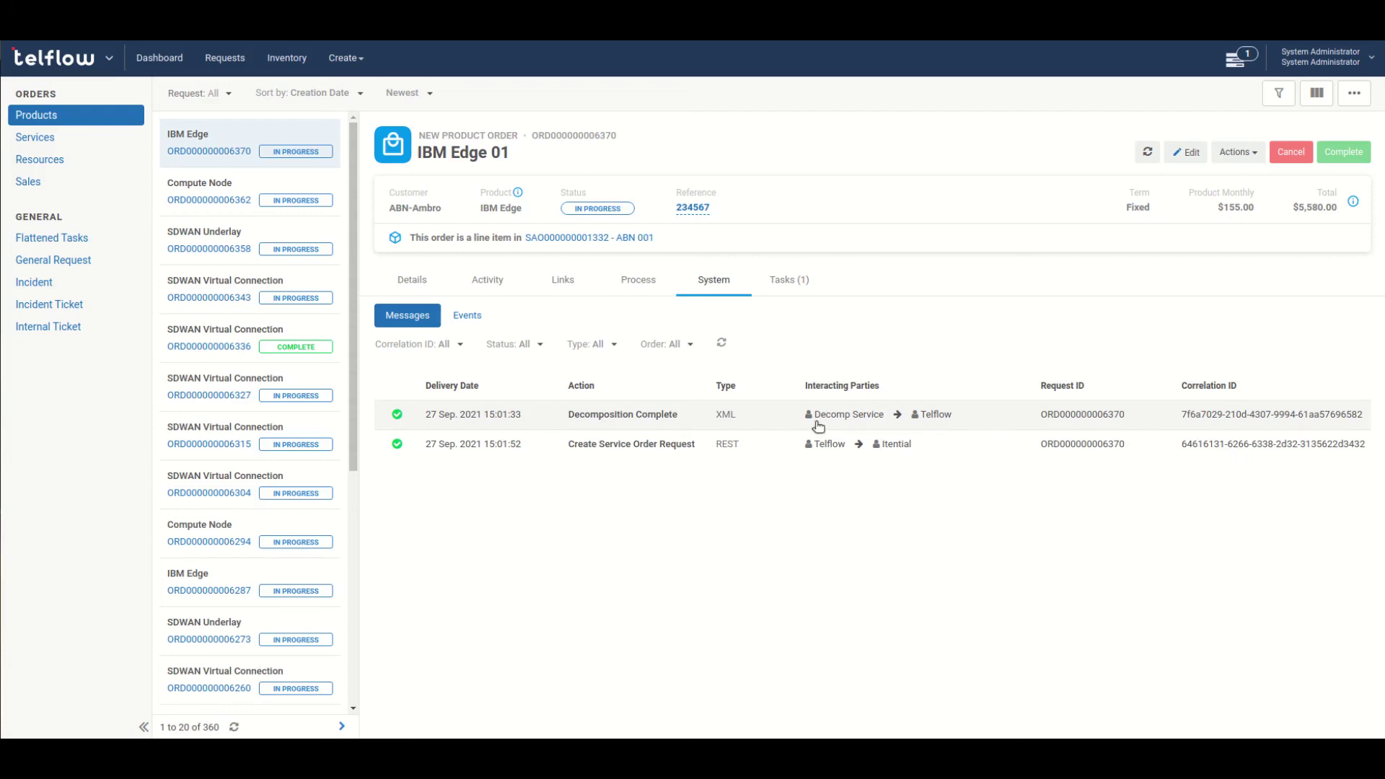
pyautogui.click(657, 446)
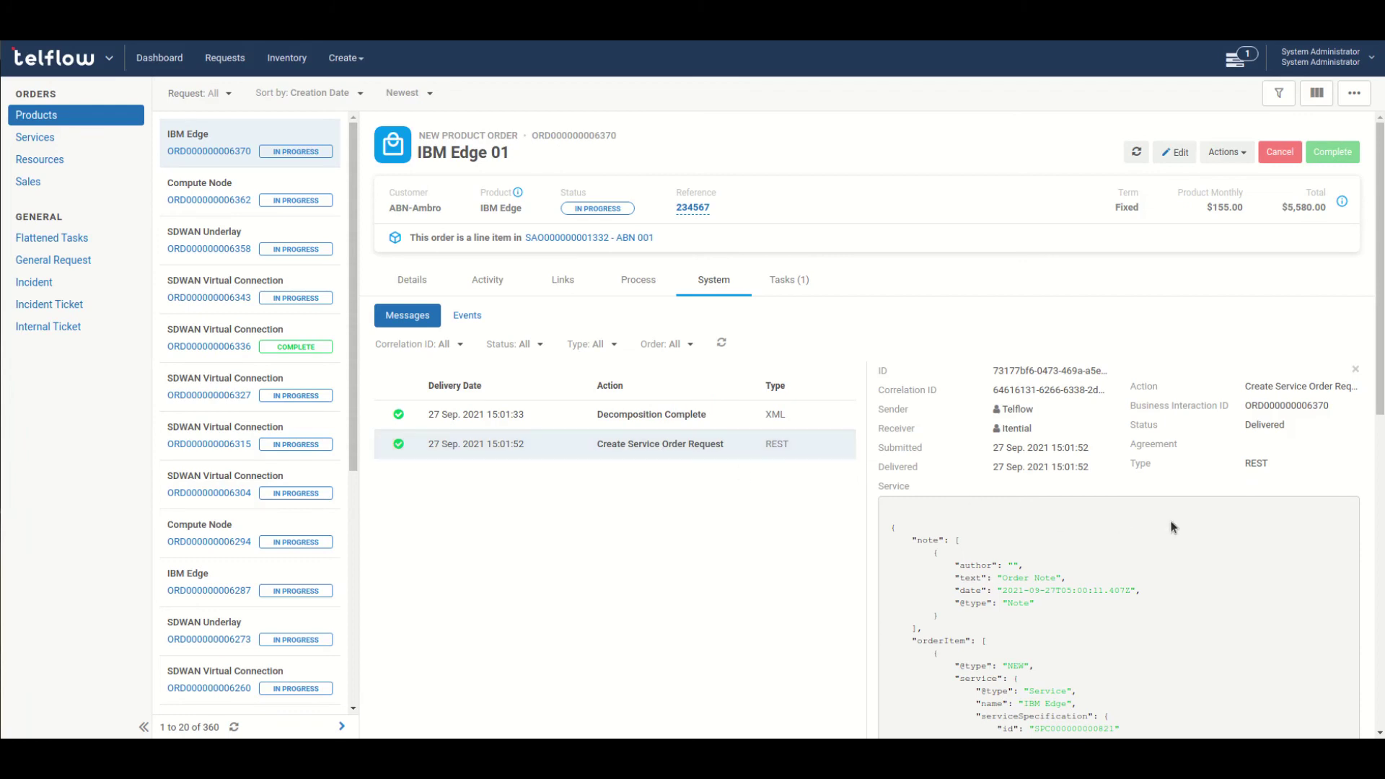
pyautogui.scroll(-4, 1149, 516)
pyautogui.scroll(-6, 1150, 518)
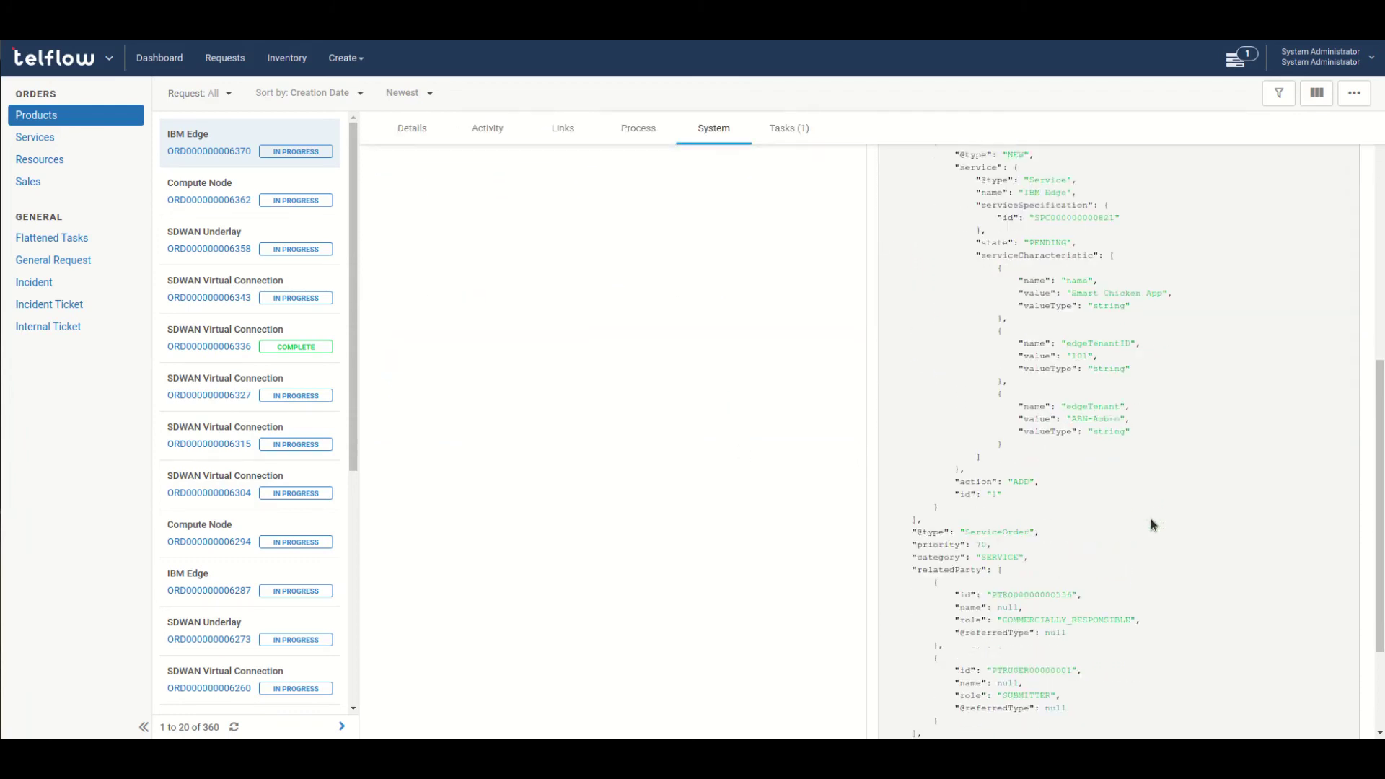
pyautogui.scroll(10, 1150, 518)
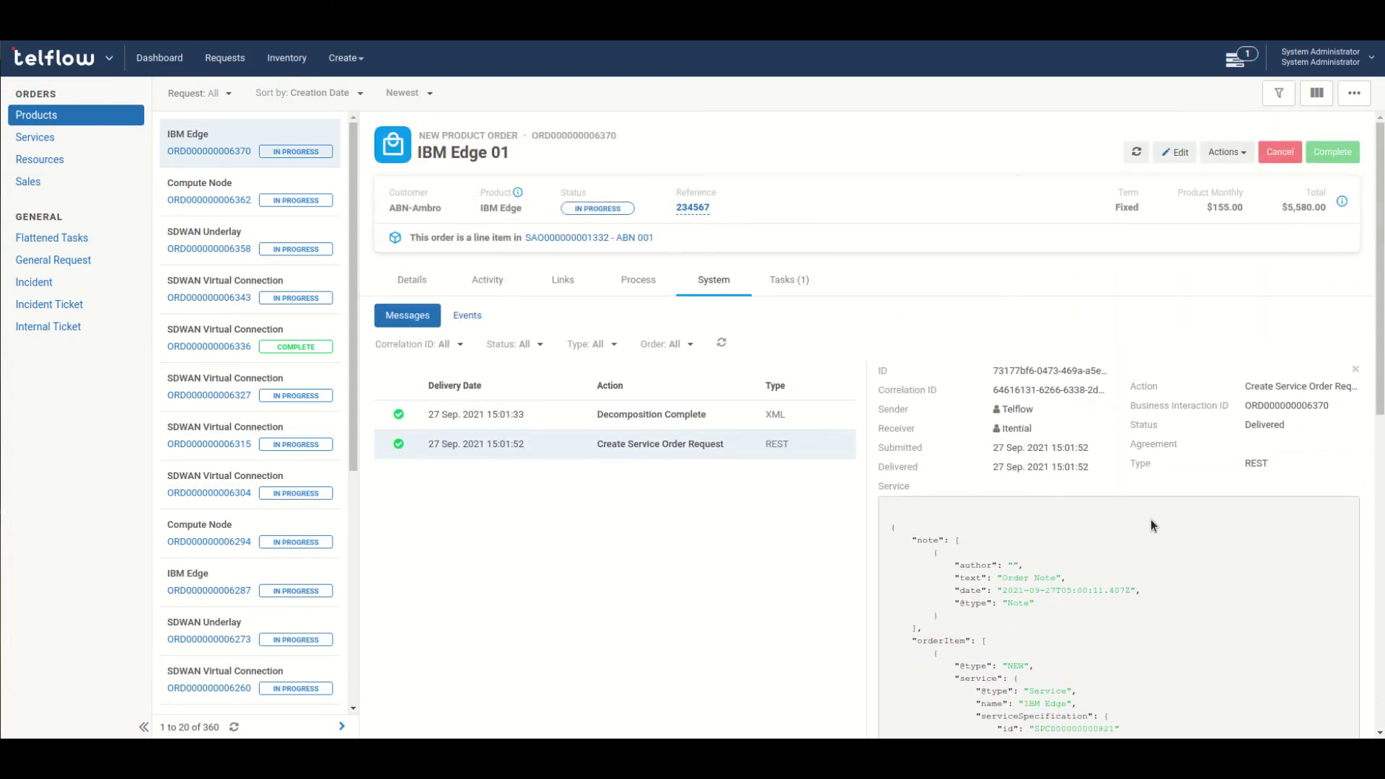
pyautogui.click(608, 238)
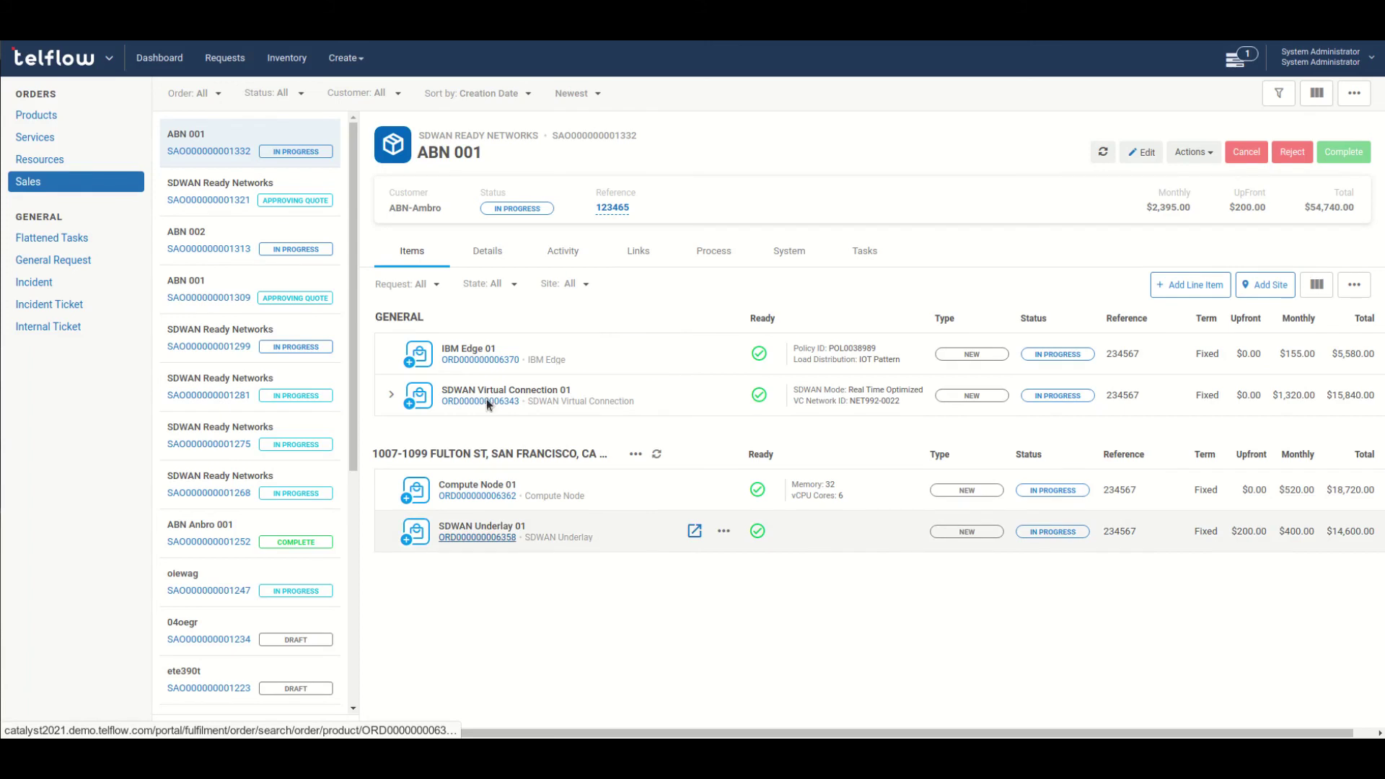
# Open the Create Service Order Request message in the SDWAN Virtual Connection 01 order's system messages
pyautogui.click(487, 399)
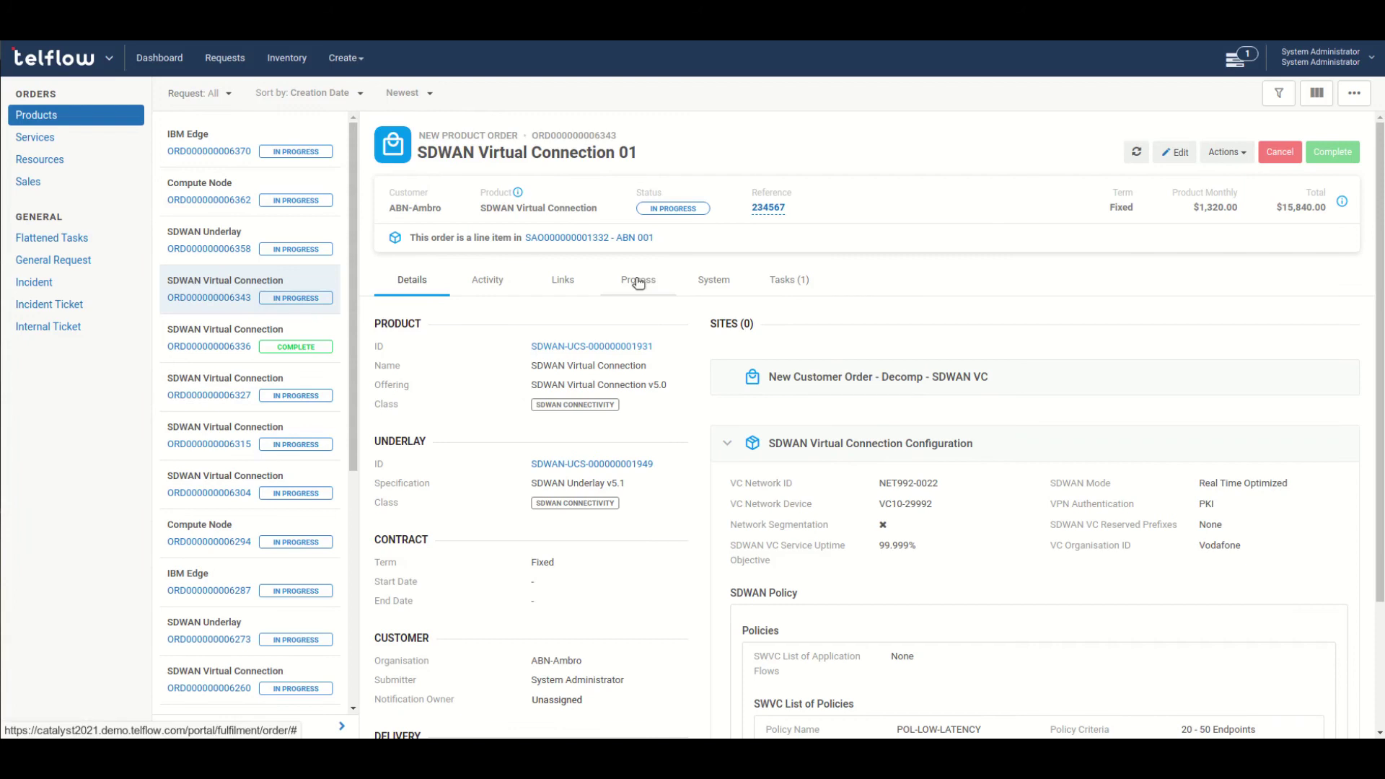
pyautogui.click(710, 285)
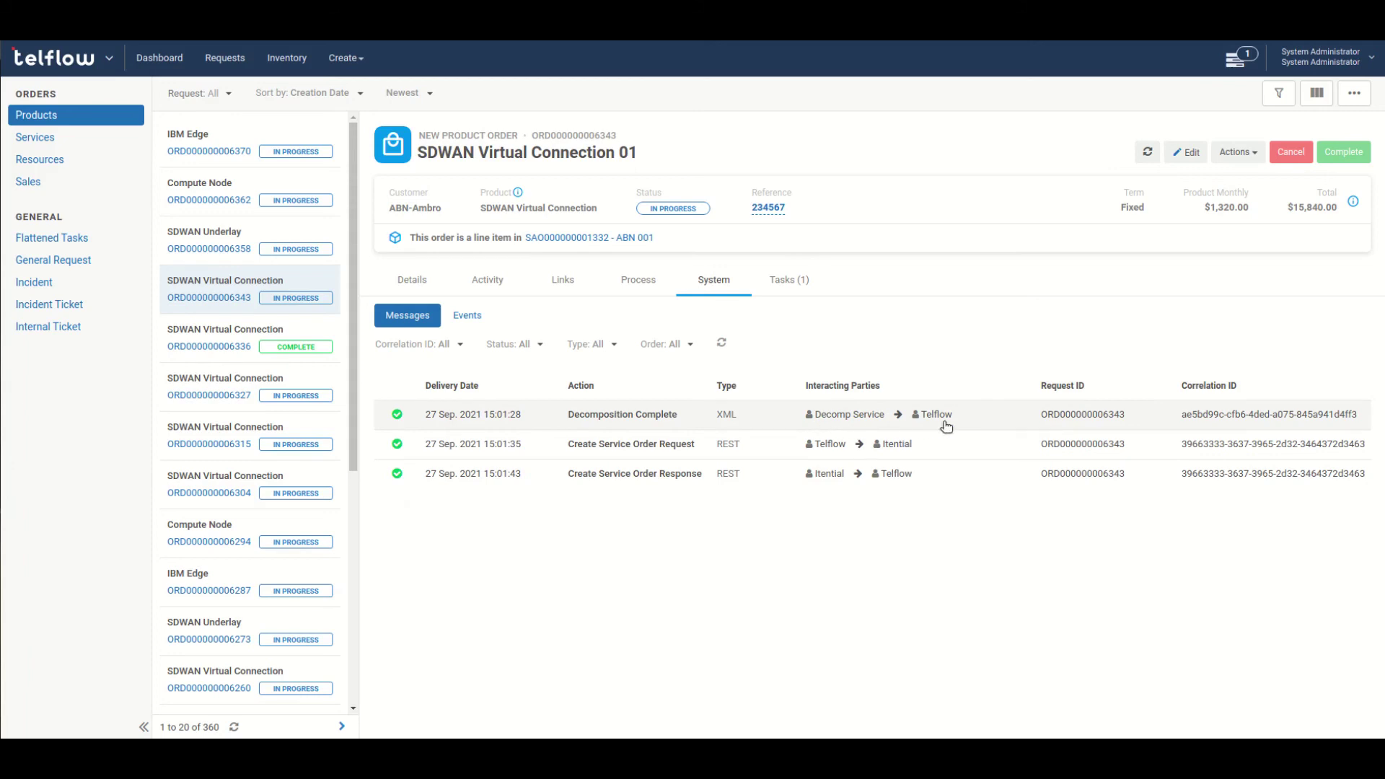
pyautogui.click(654, 444)
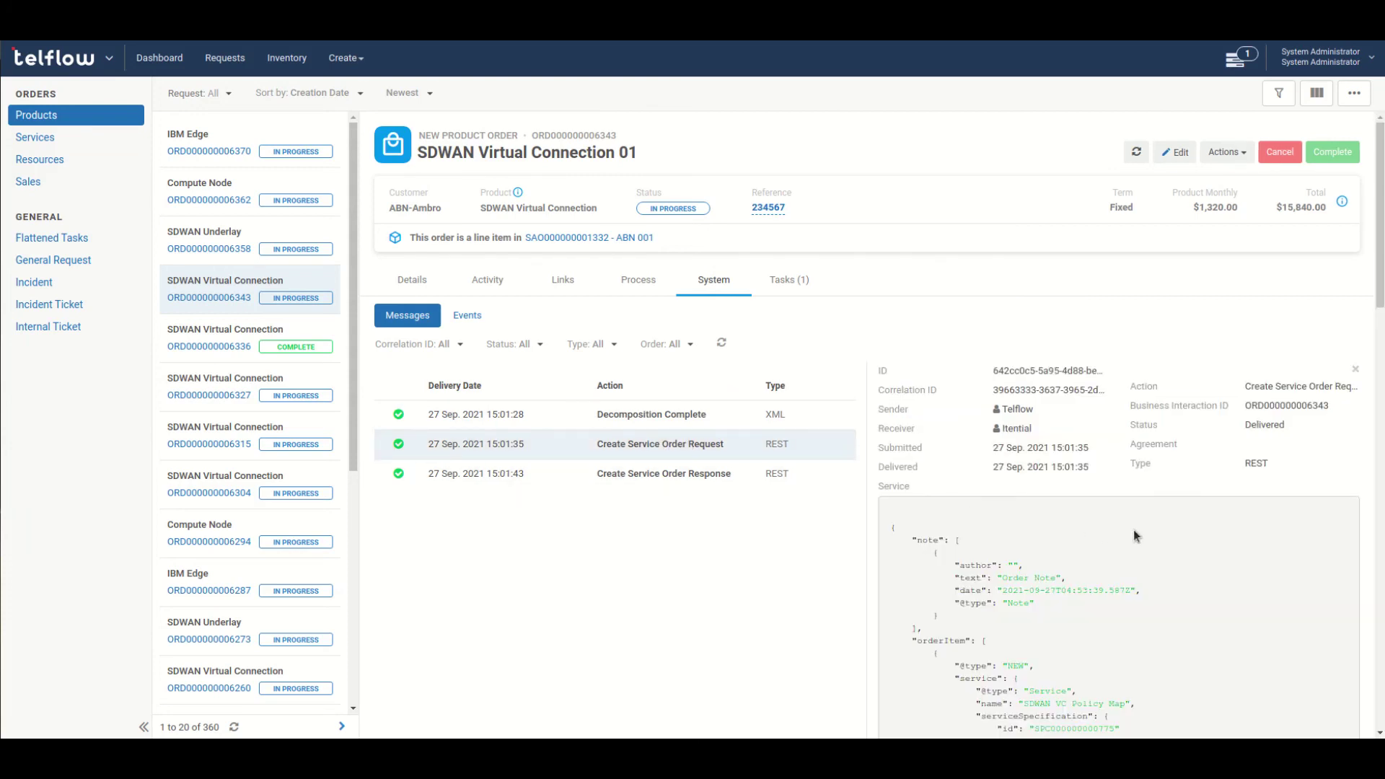
# Examine the service names and characteristics of each order item in the Create Service Order Request payload
pyautogui.scroll(-5, 1133, 536)
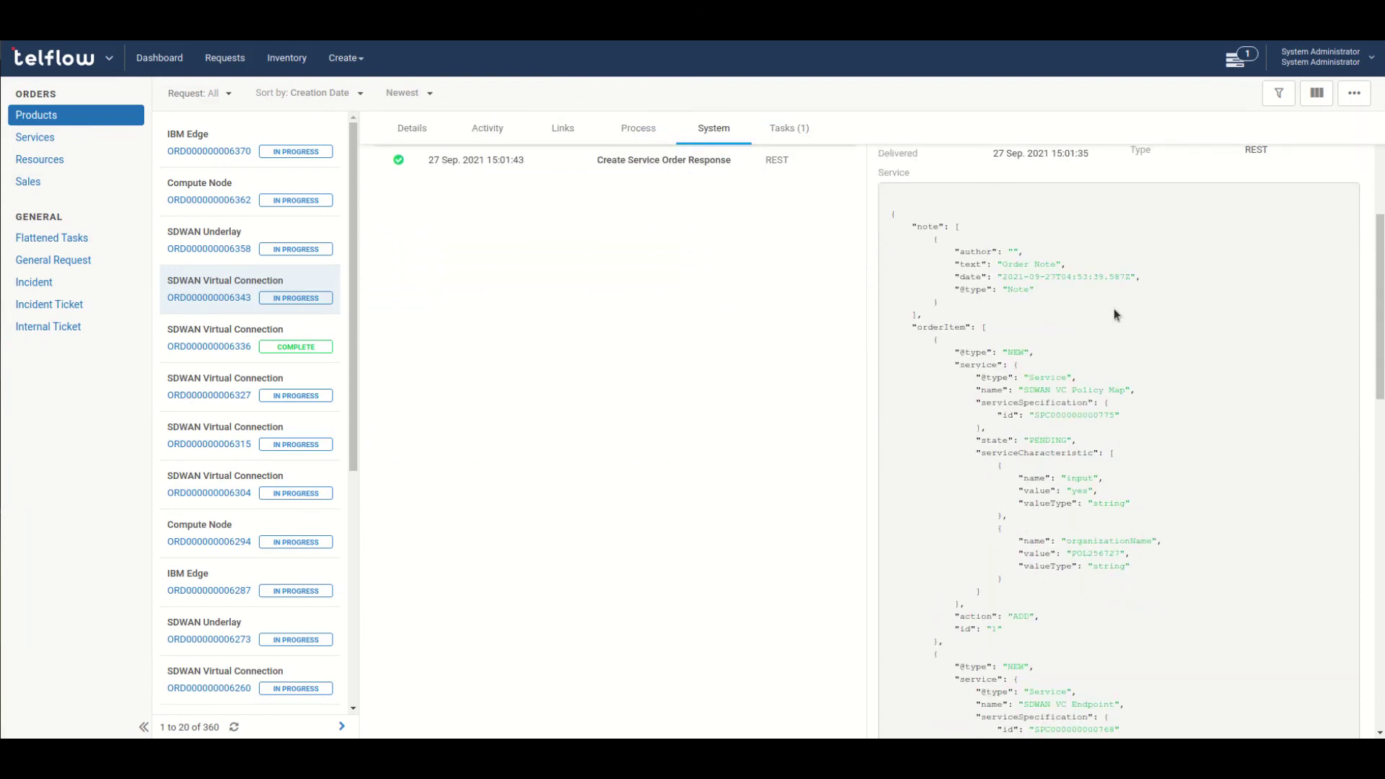
pyautogui.scroll(-1, 1162, 368)
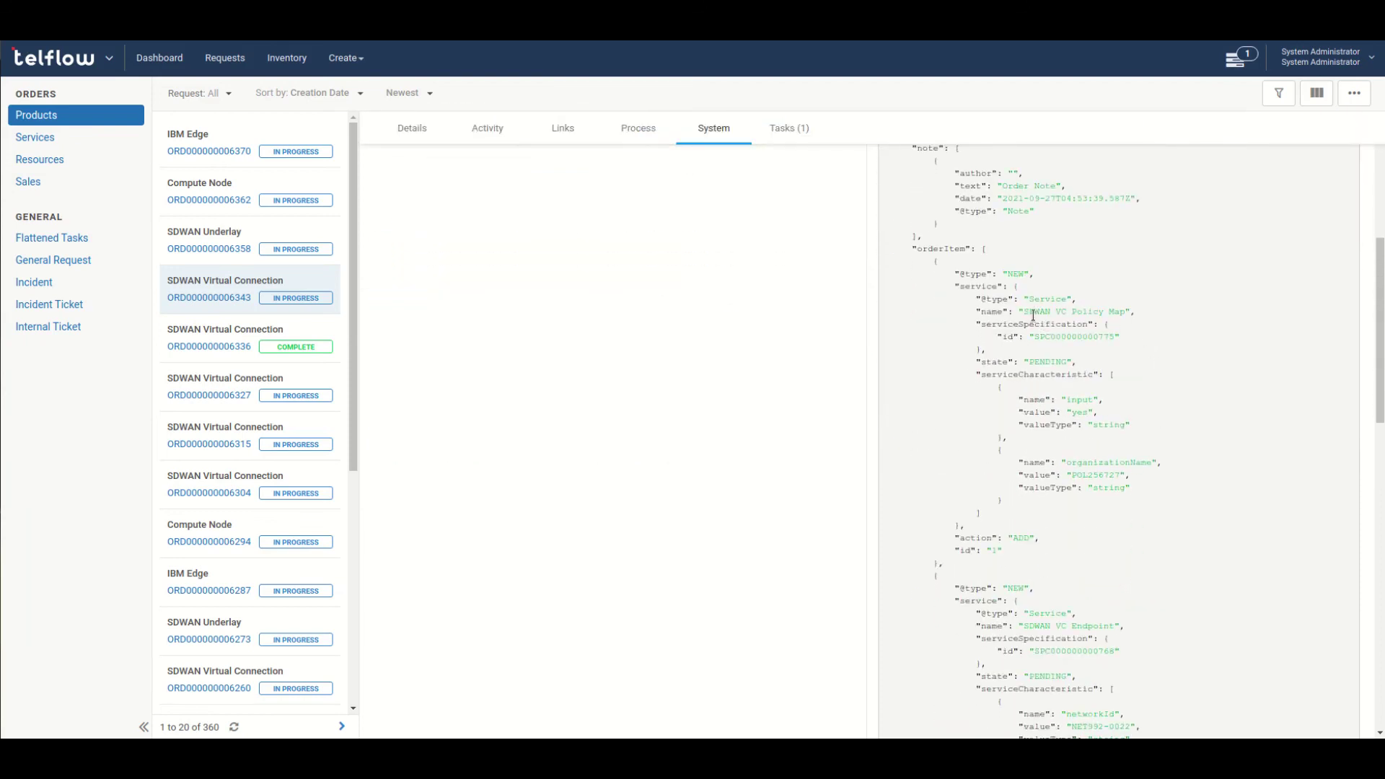
pyautogui.moveTo(1033, 315); pyautogui.dragTo(1125, 313)
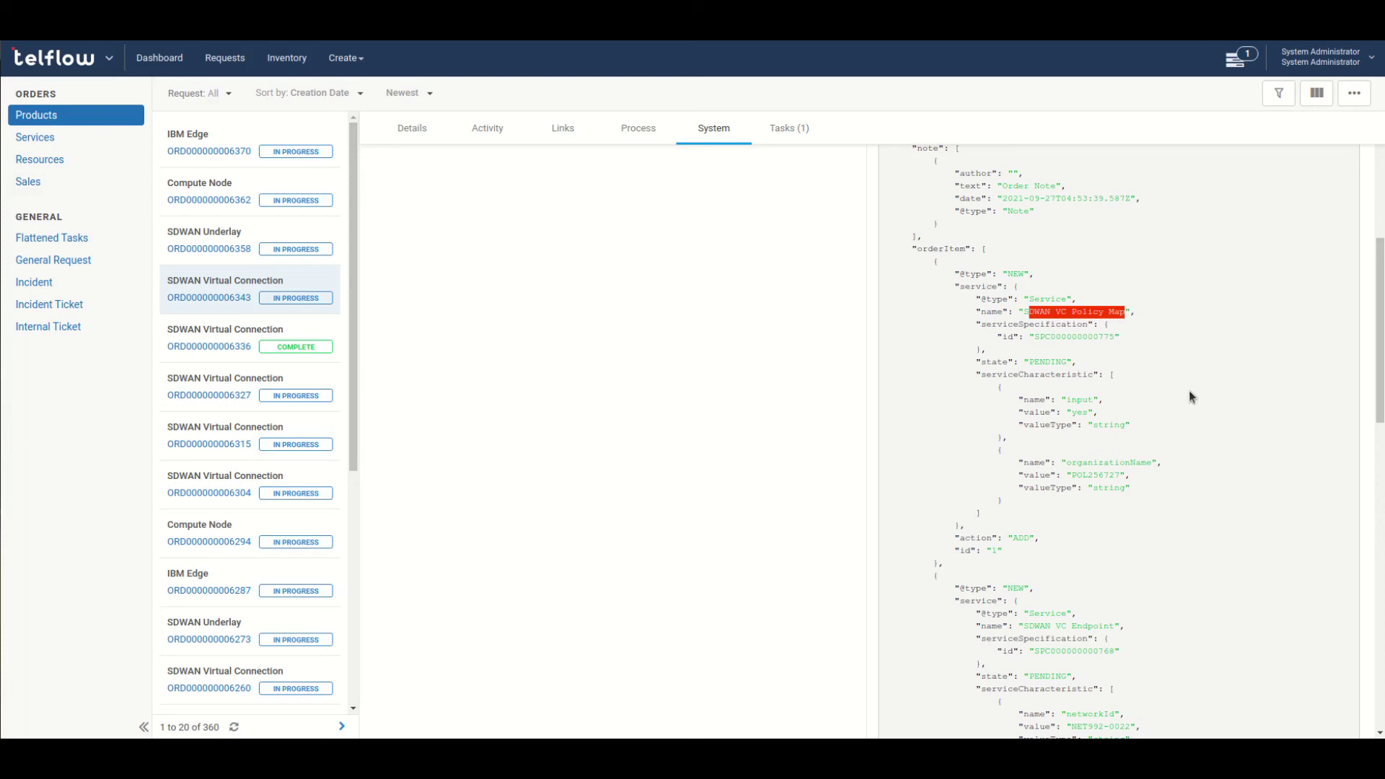
pyautogui.scroll(-5, 1191, 396)
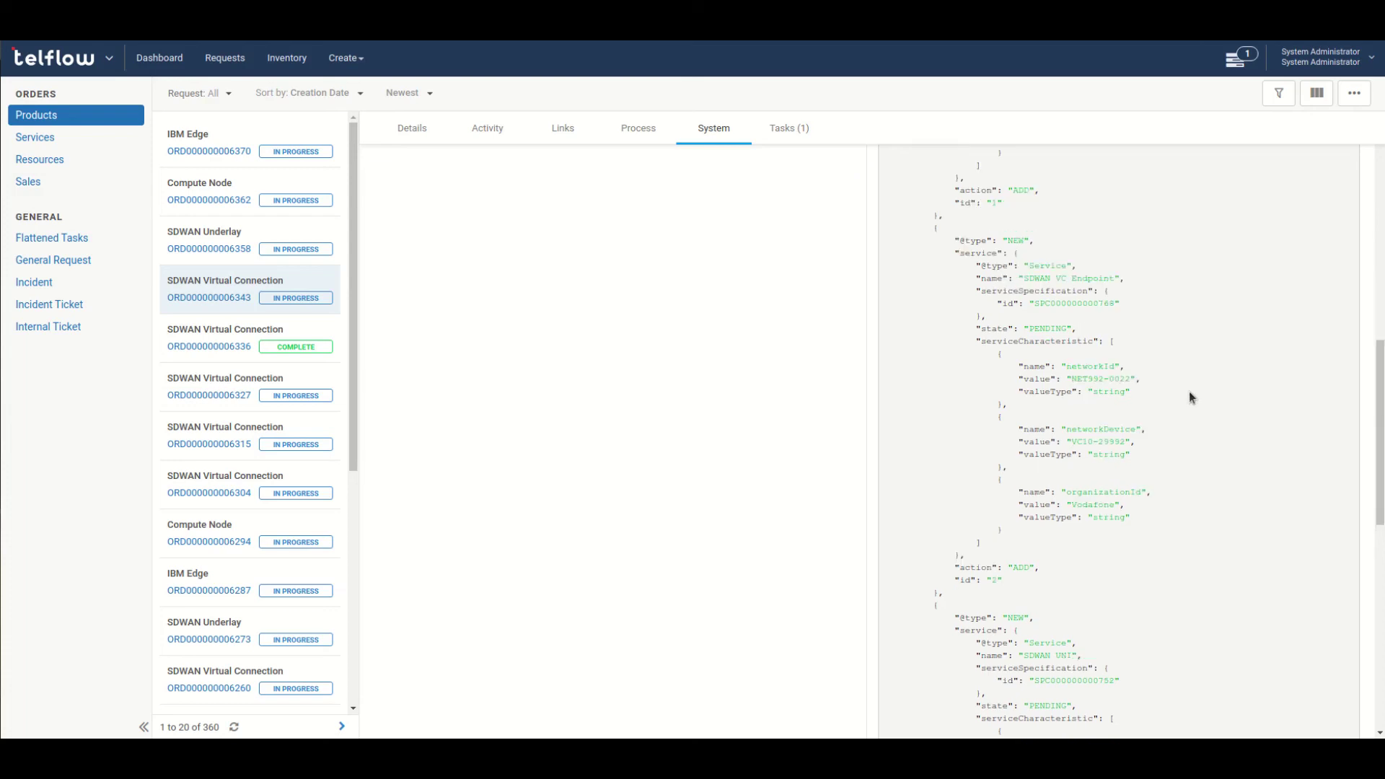
pyautogui.moveTo(1025, 274); pyautogui.dragTo(1116, 273)
pyautogui.scroll(-3, 1176, 316)
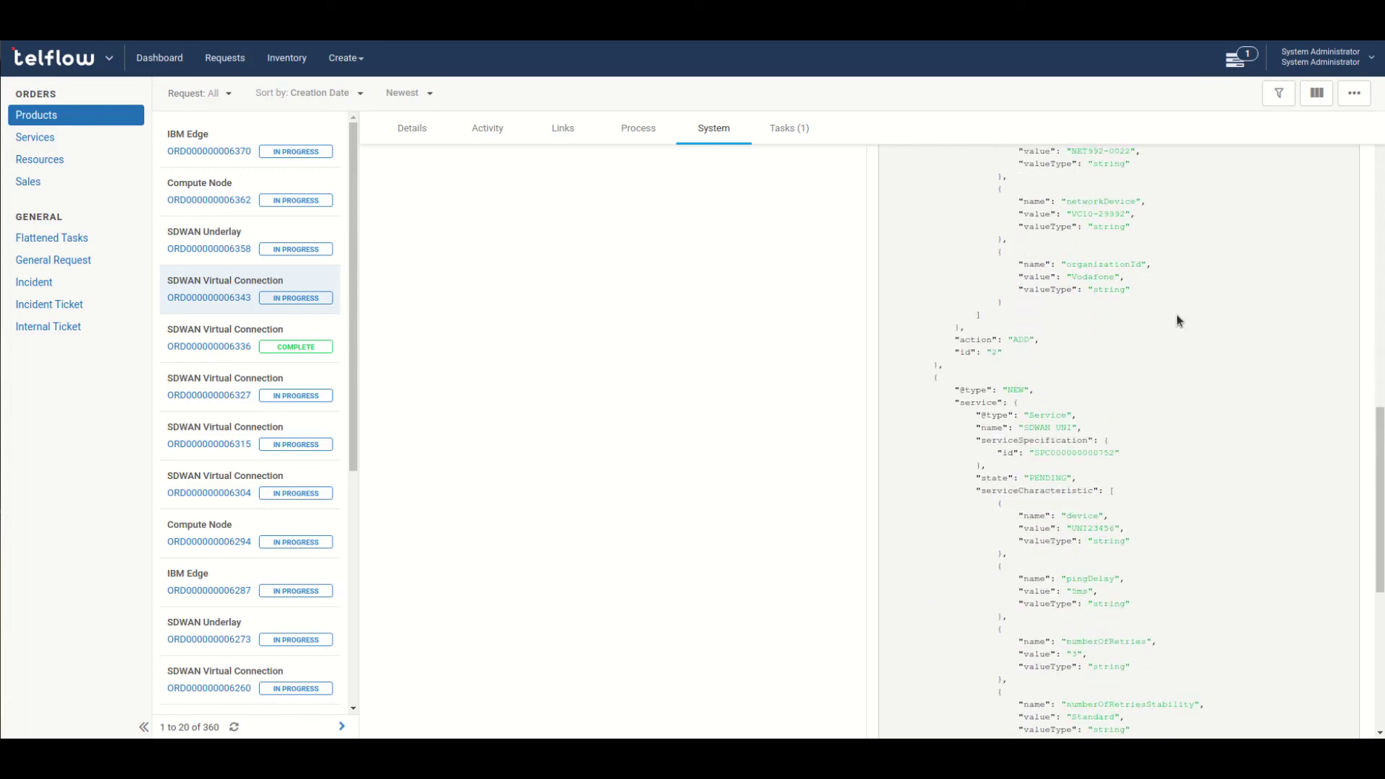
pyautogui.moveTo(1024, 413); pyautogui.dragTo(1082, 416)
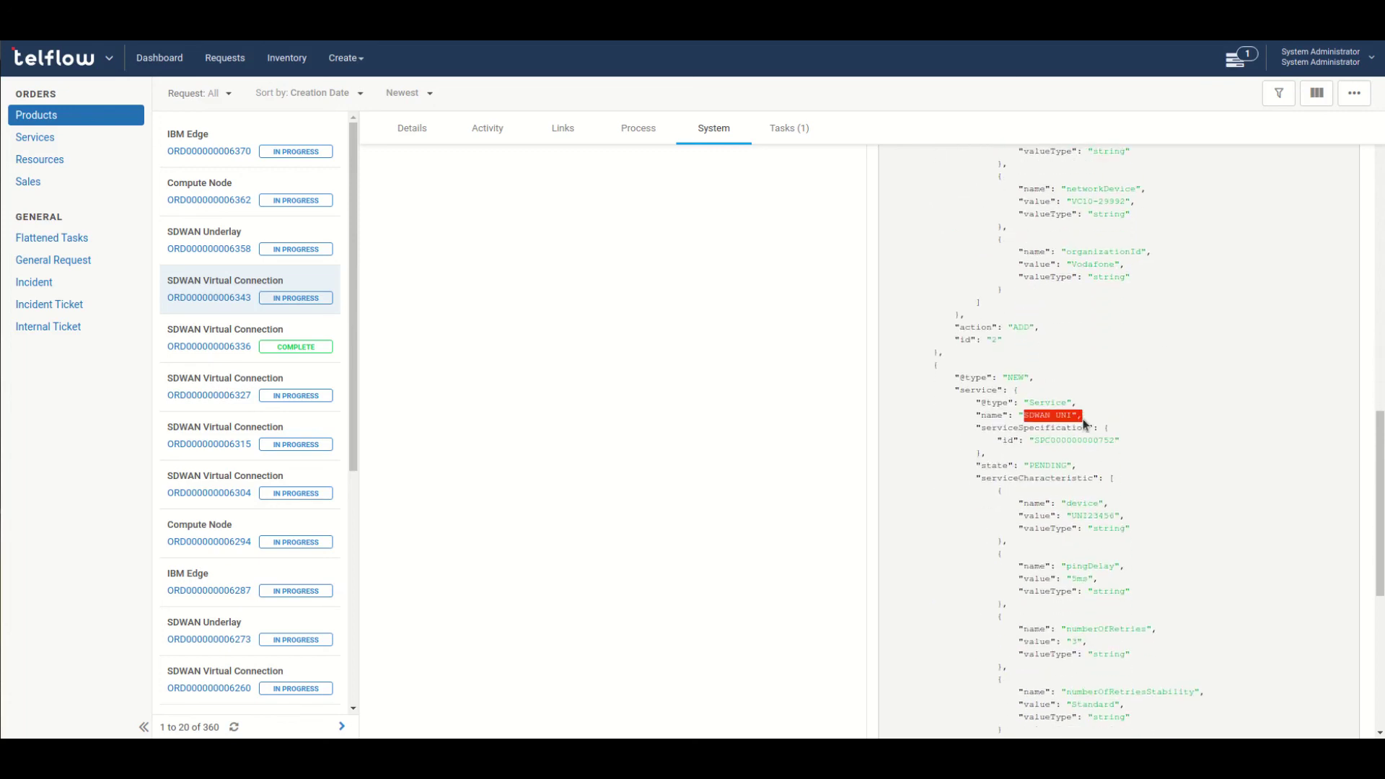
pyautogui.scroll(-5, 1155, 403)
pyautogui.scroll(-1, 1154, 408)
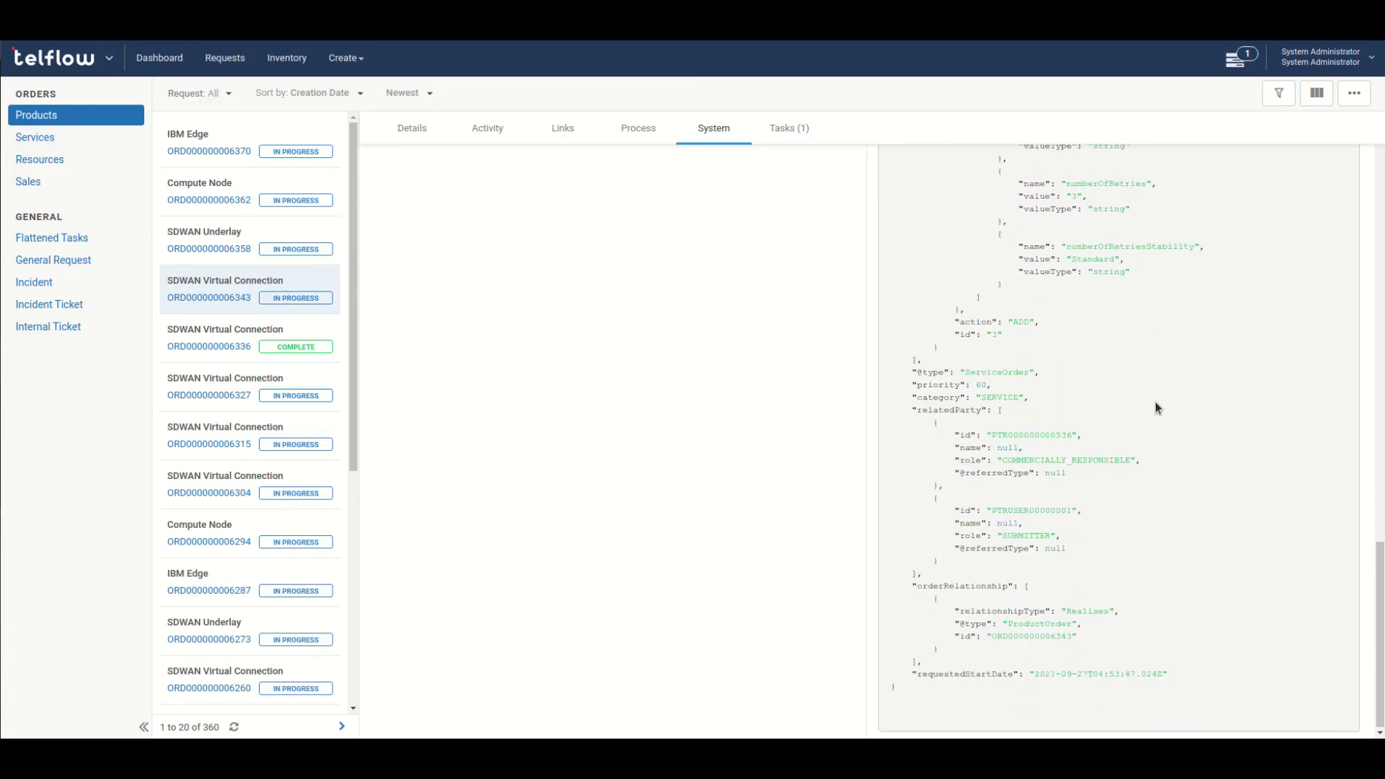
pyautogui.scroll(4, 1154, 408)
pyautogui.scroll(10, 1155, 409)
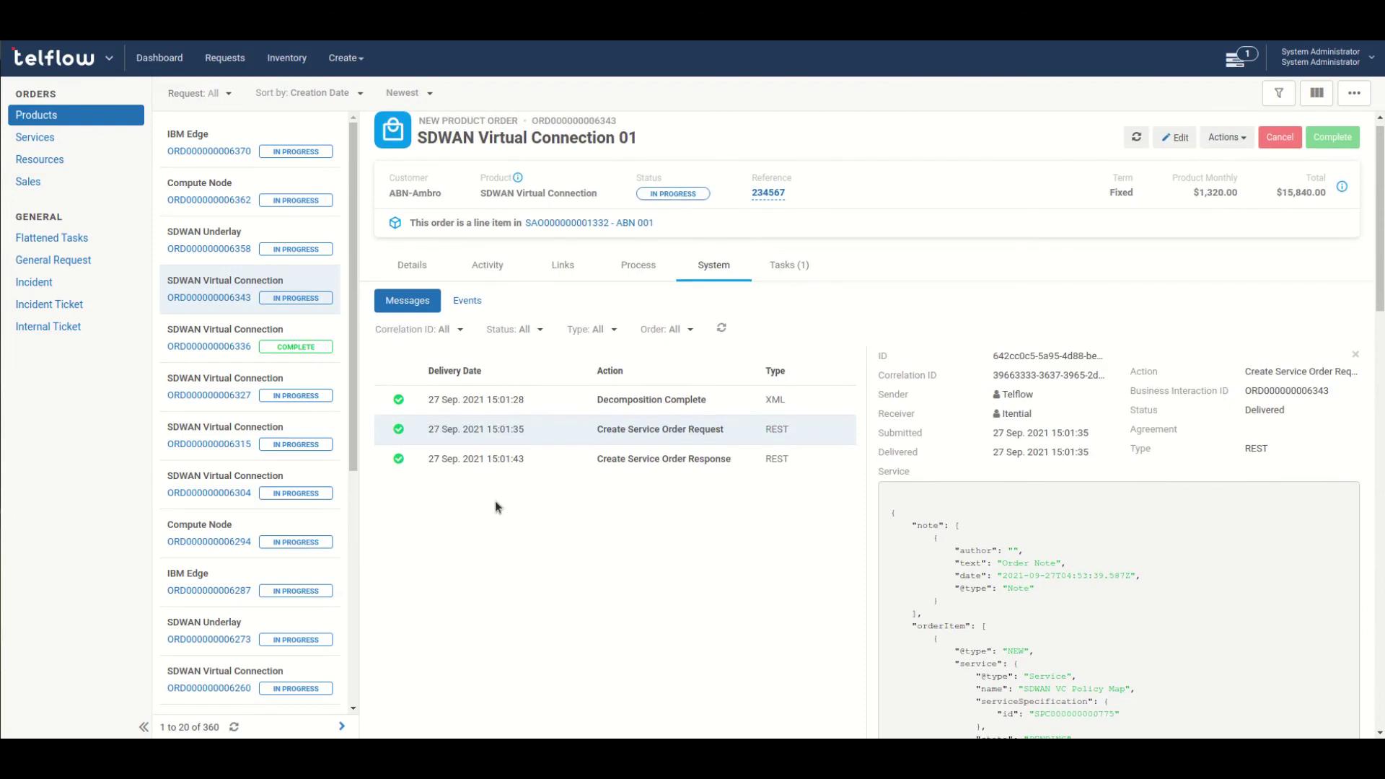
# Examine each service's state in the Create Service Order Response message and close the message details
pyautogui.click(595, 463)
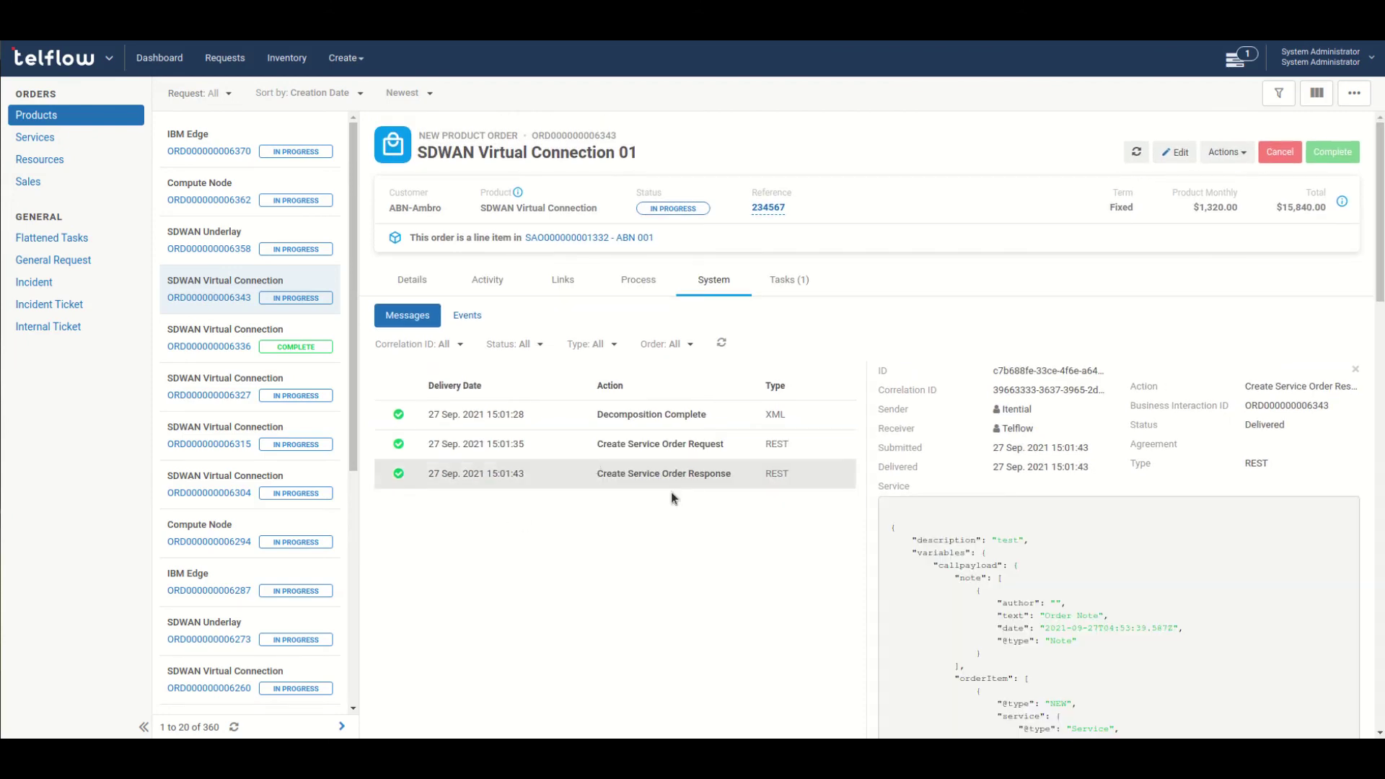
pyautogui.scroll(-5, 1214, 555)
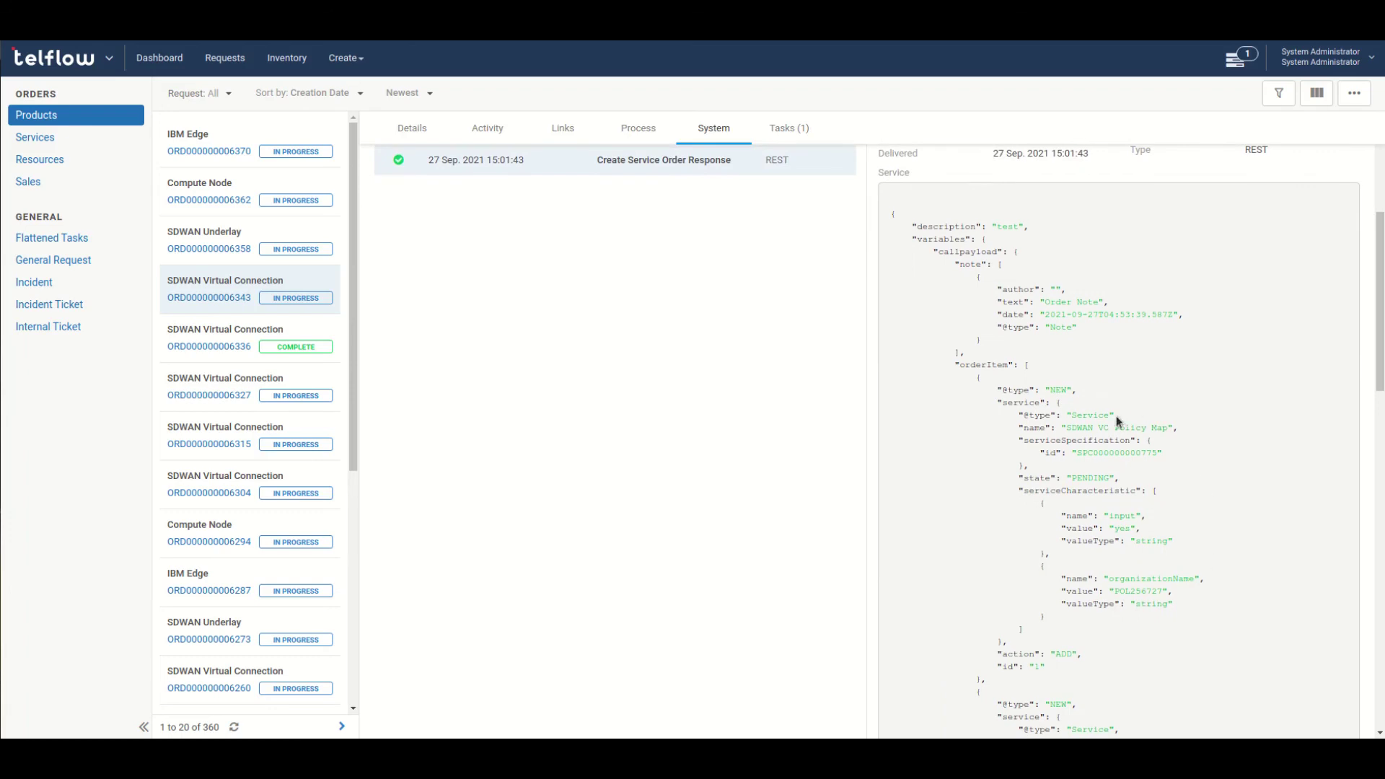
pyautogui.doubleClick(1080, 477)
pyautogui.scroll(-2, 1179, 498)
pyautogui.scroll(-7, 1178, 498)
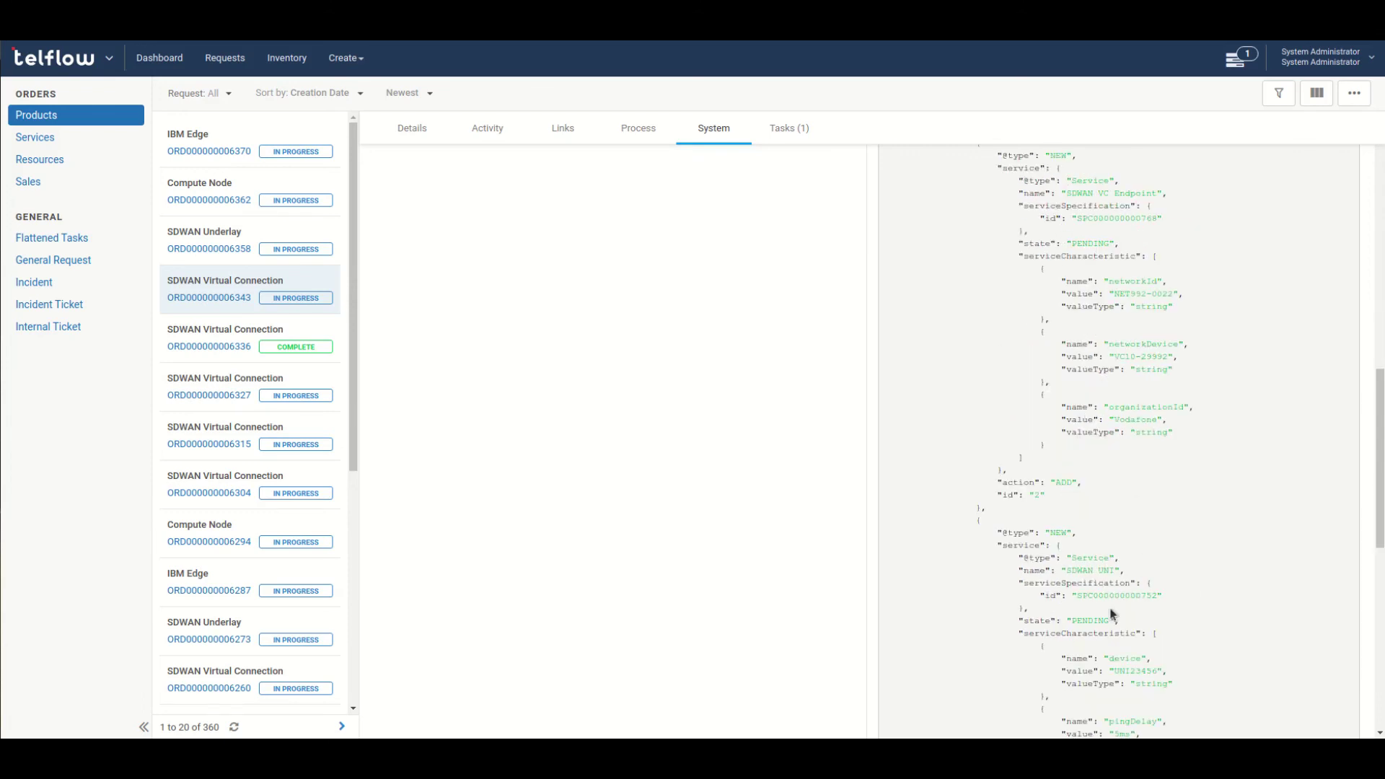
pyautogui.moveTo(1069, 619); pyautogui.dragTo(1120, 624)
pyautogui.scroll(10, 1204, 577)
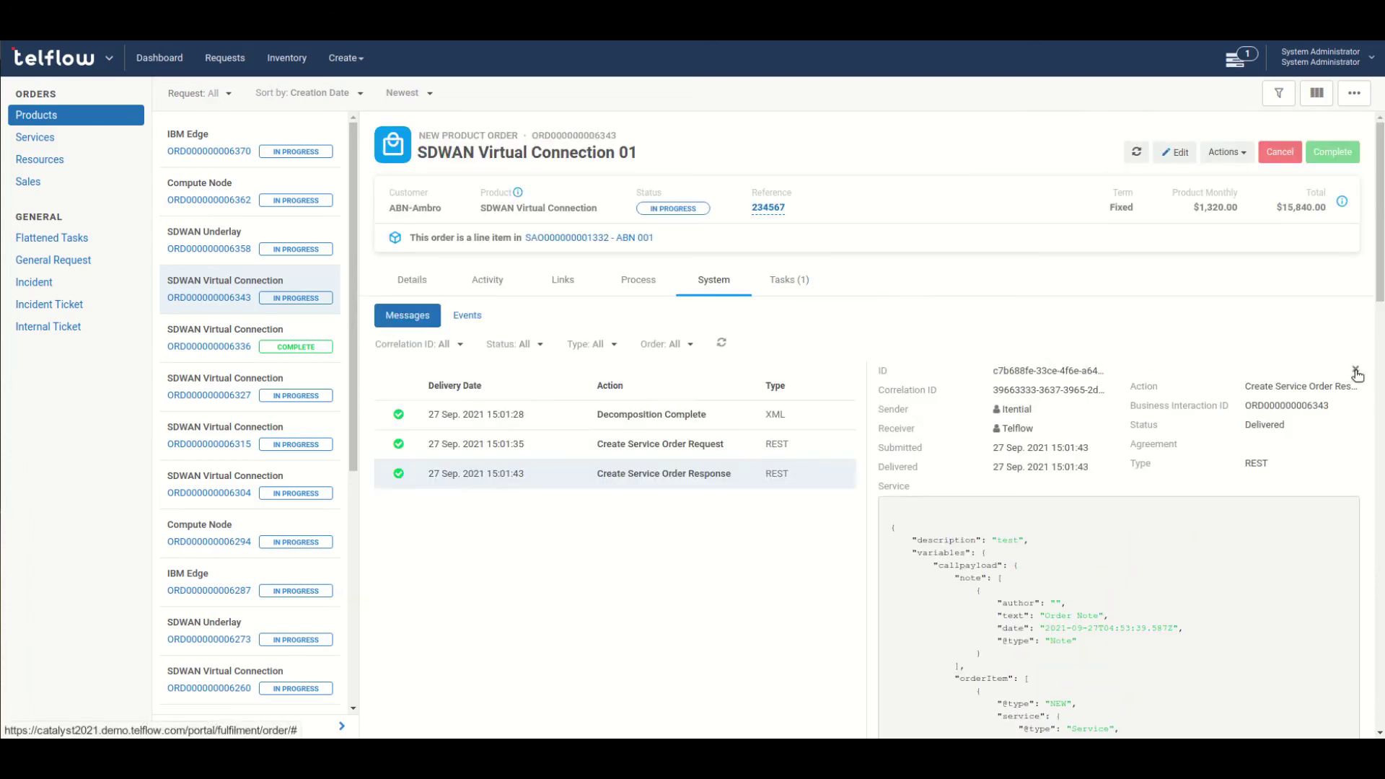
pyautogui.click(1356, 371)
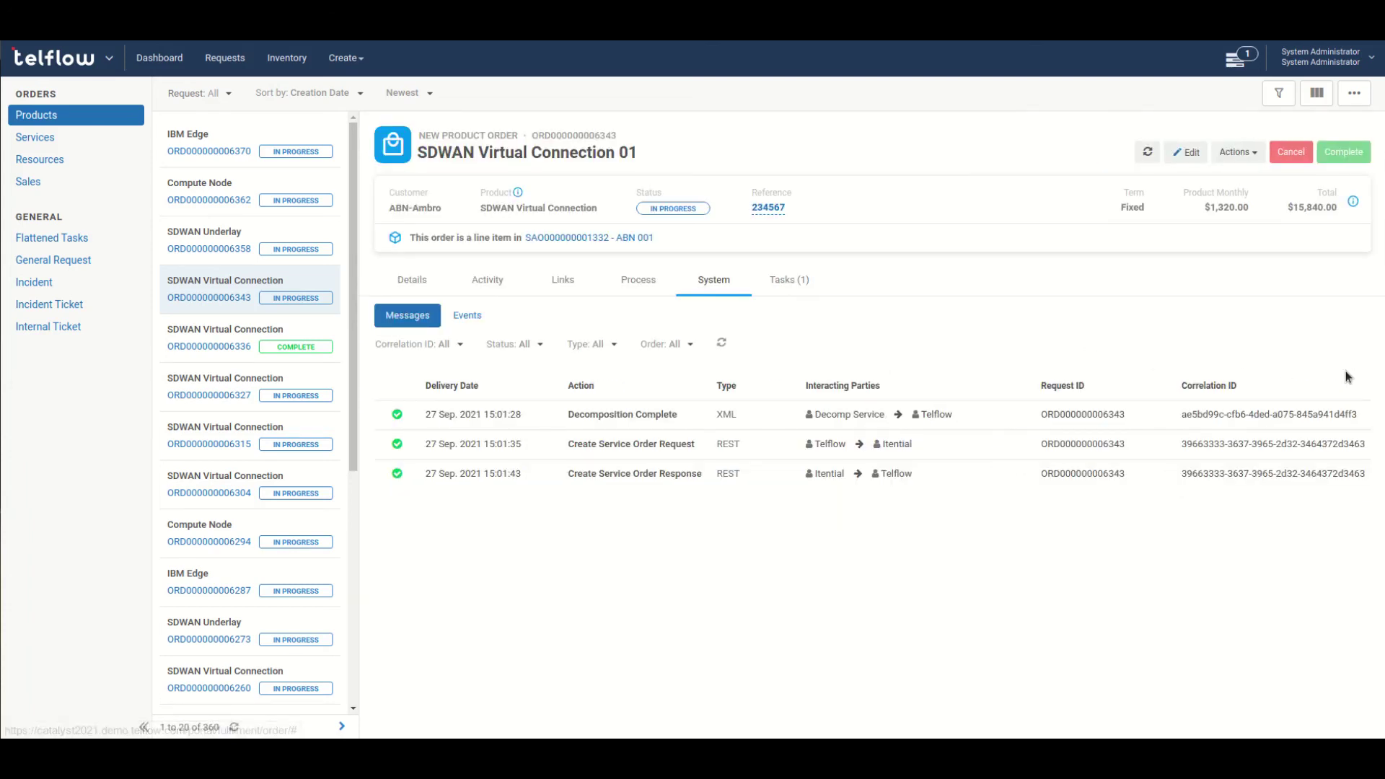
# Refresh the SDWAN Virtual Connection 01 order and check the service order state in the 15:20:04 Service Order Notification message
pyautogui.click(1154, 157)
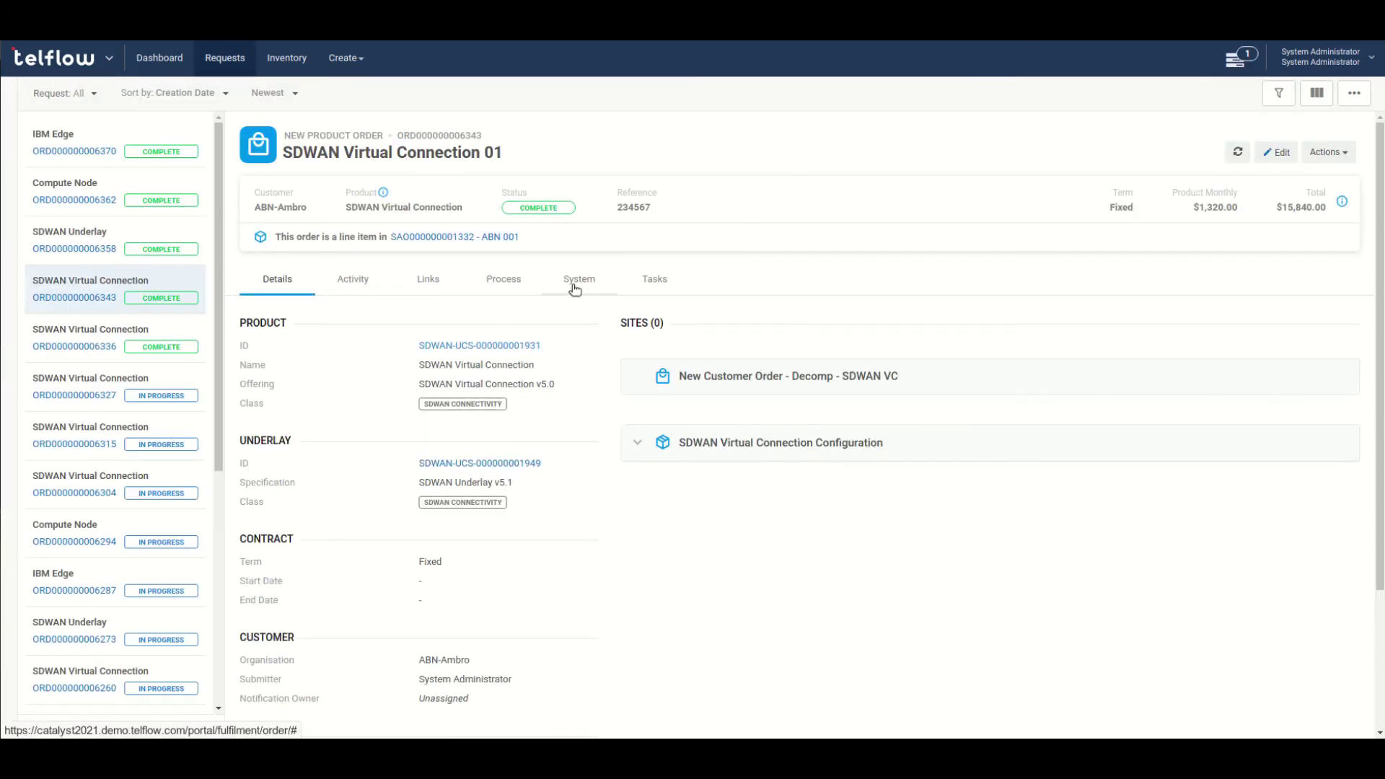
pyautogui.click(574, 287)
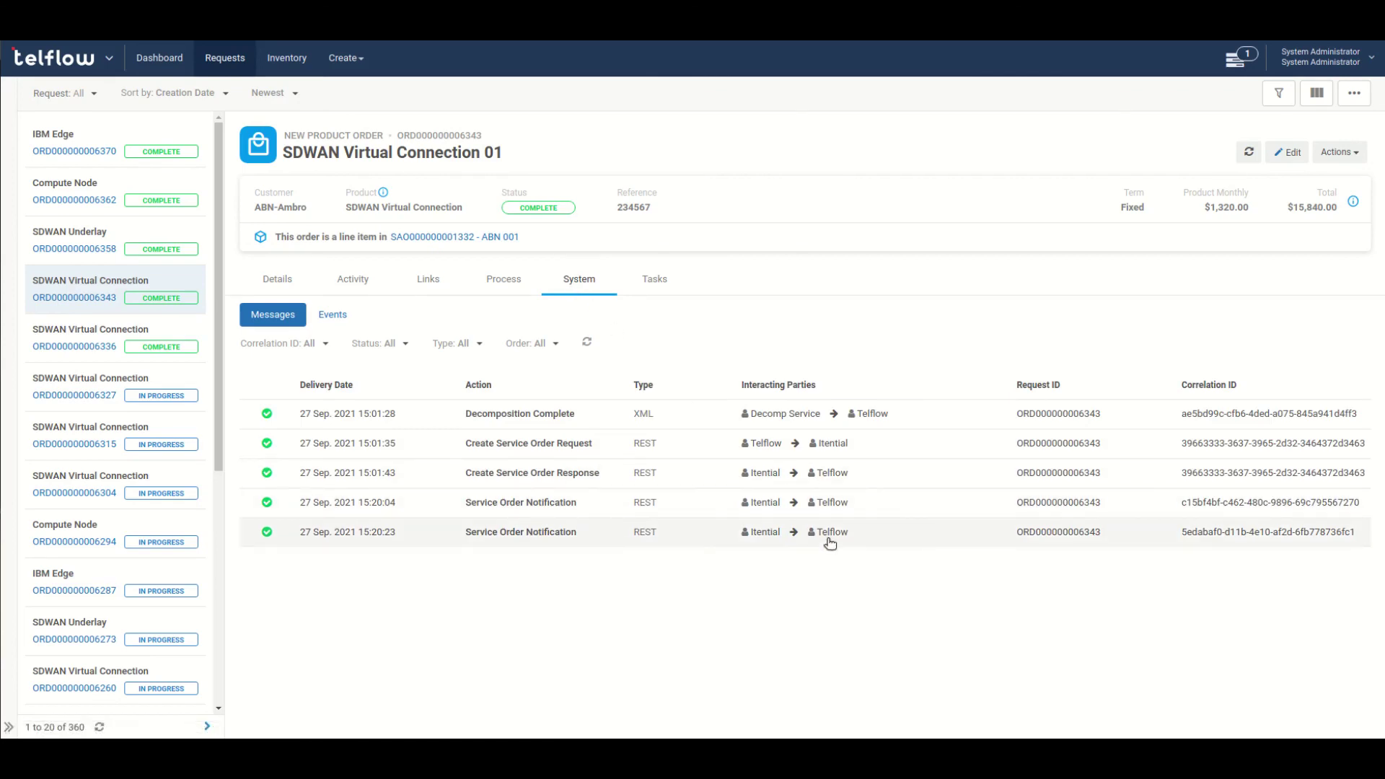
pyautogui.click(577, 509)
pyautogui.scroll(-2, 890, 448)
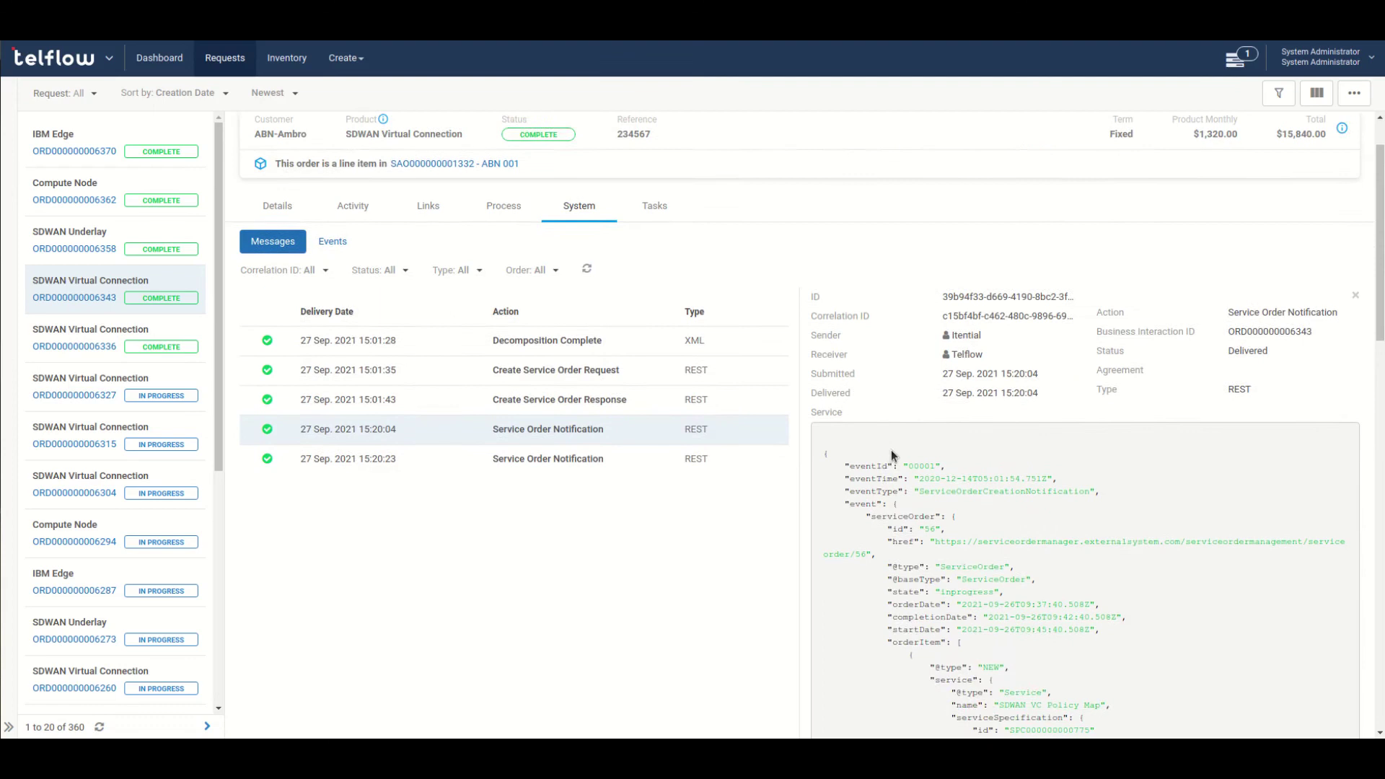
pyautogui.doubleClick(970, 430)
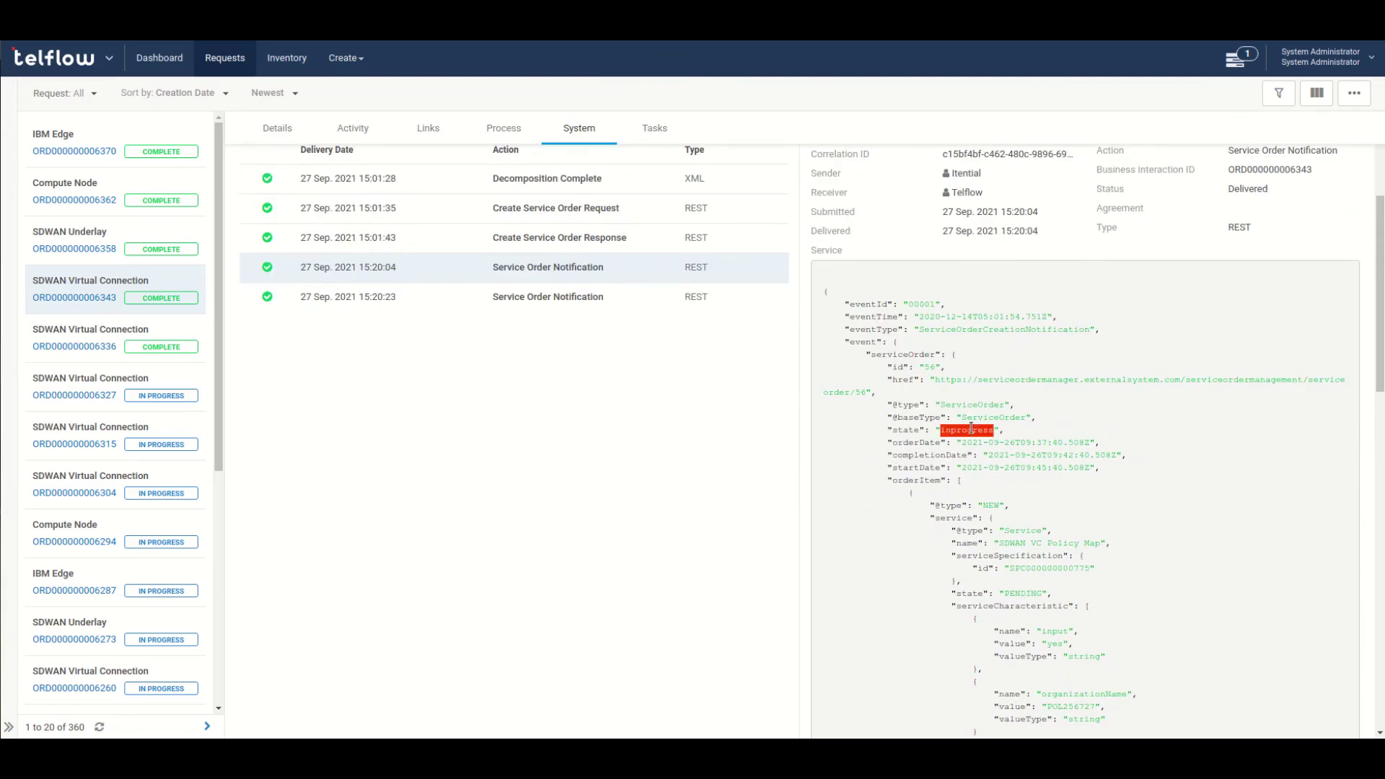
pyautogui.scroll(3, 875, 518)
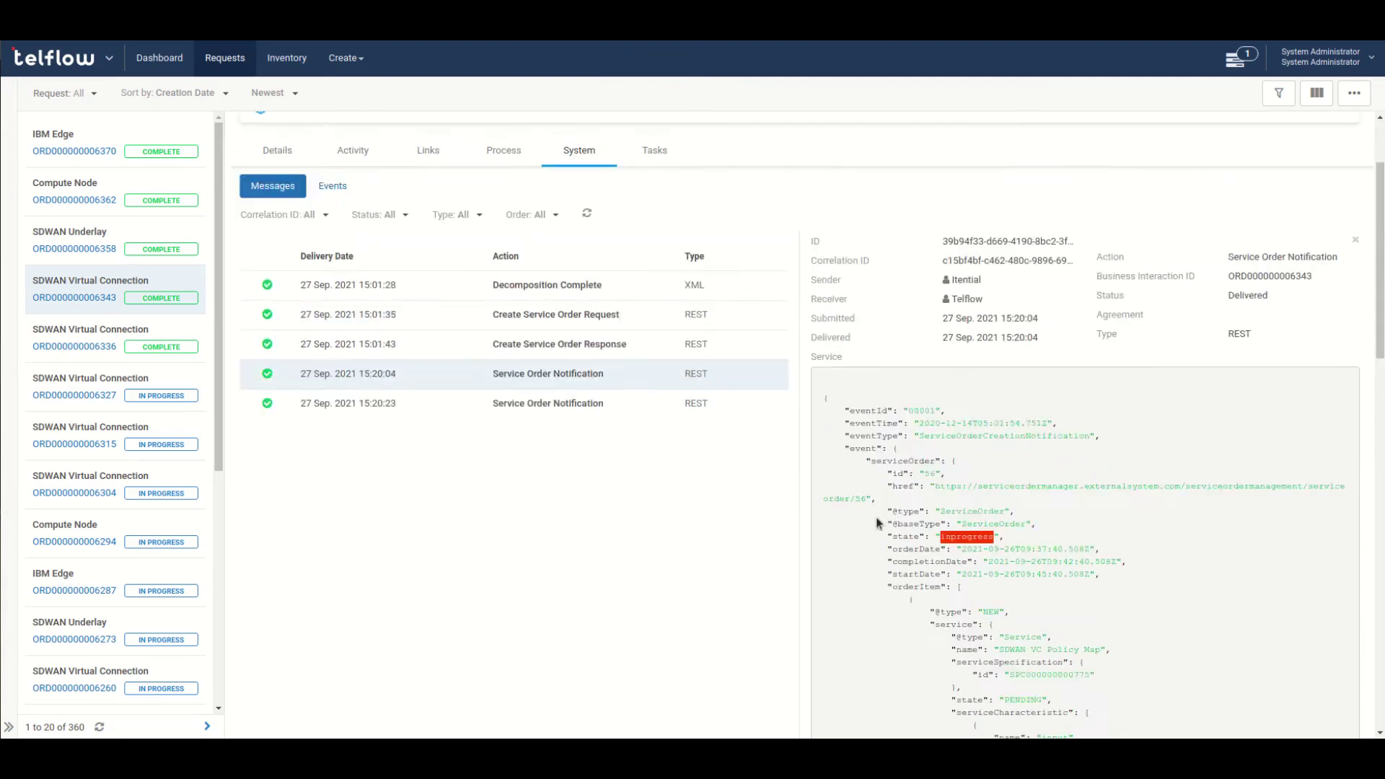
# Check the service order state in the 15:20:23 Service Order Notification message
pyautogui.click(573, 532)
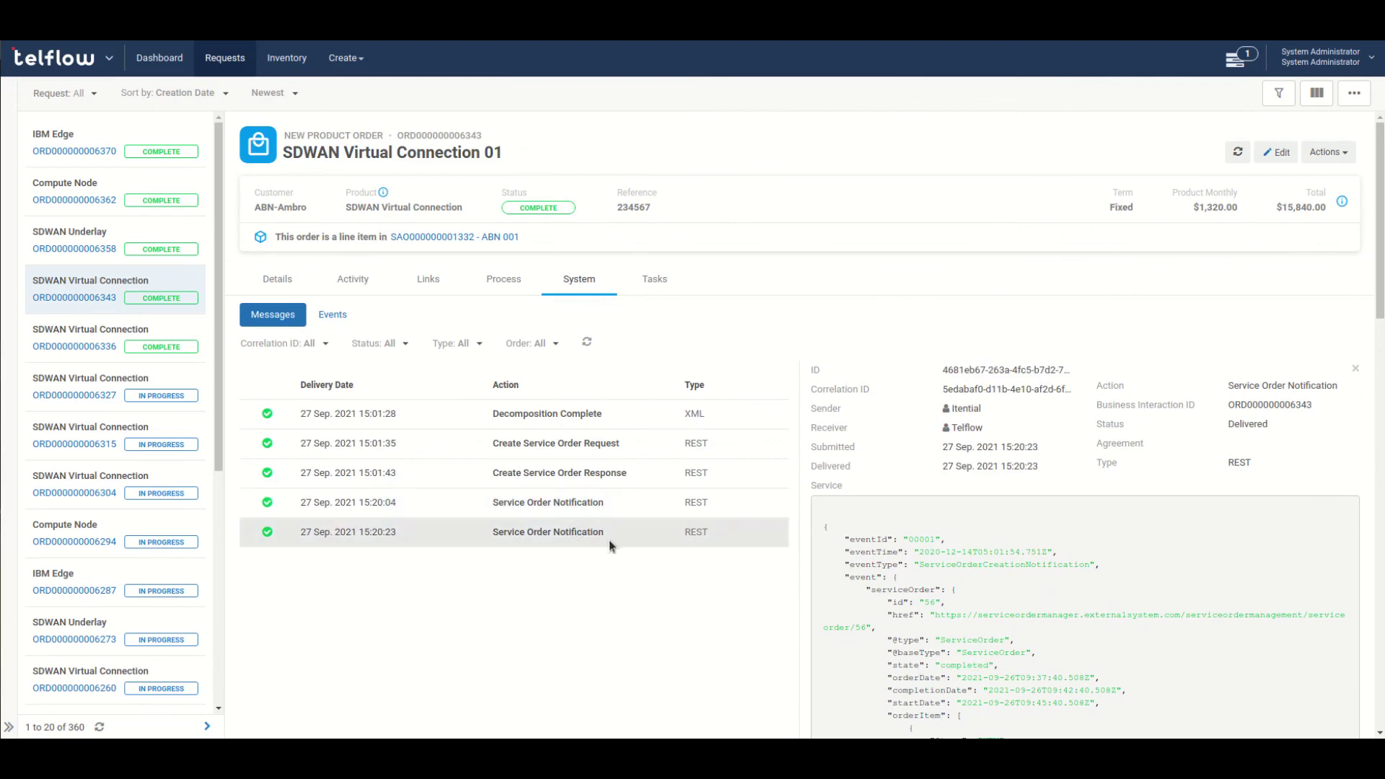
pyautogui.scroll(-2, 973, 547)
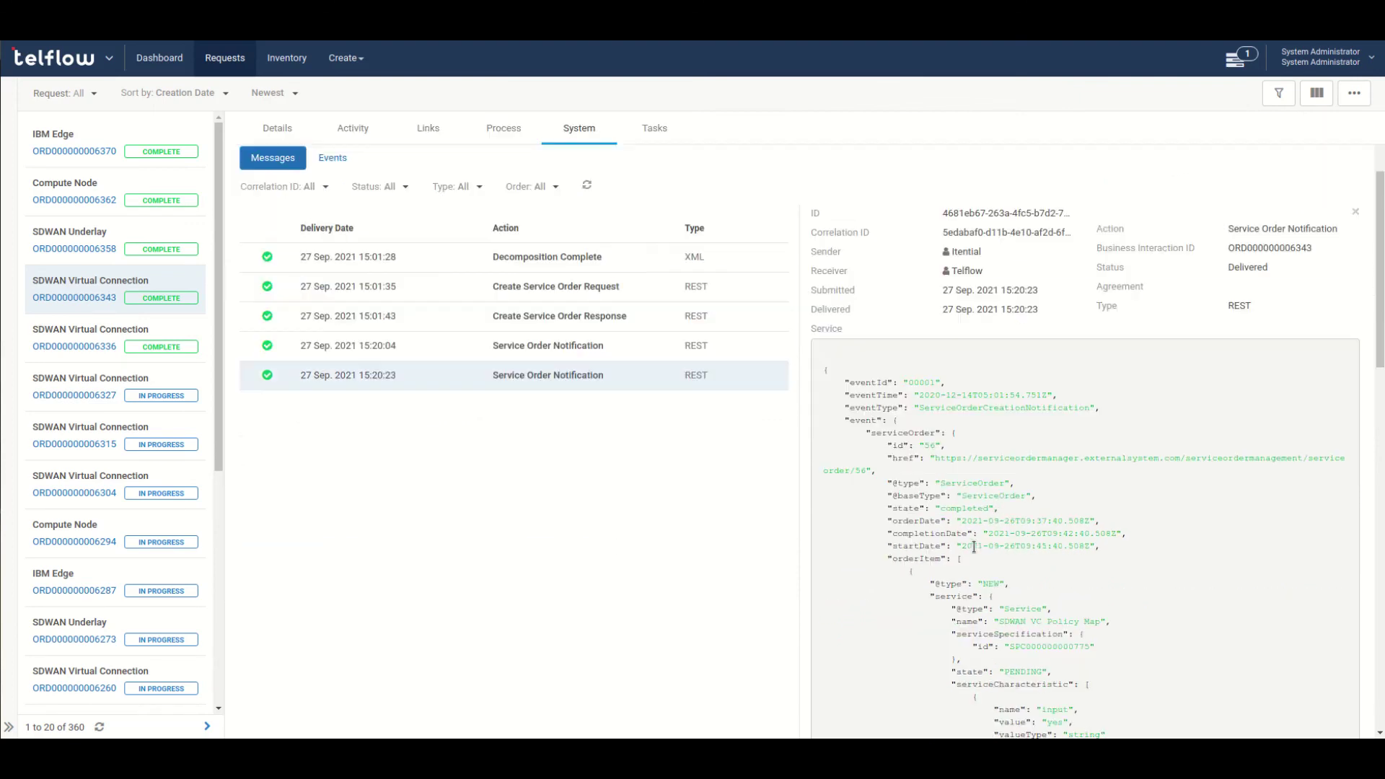
pyautogui.doubleClick(962, 508)
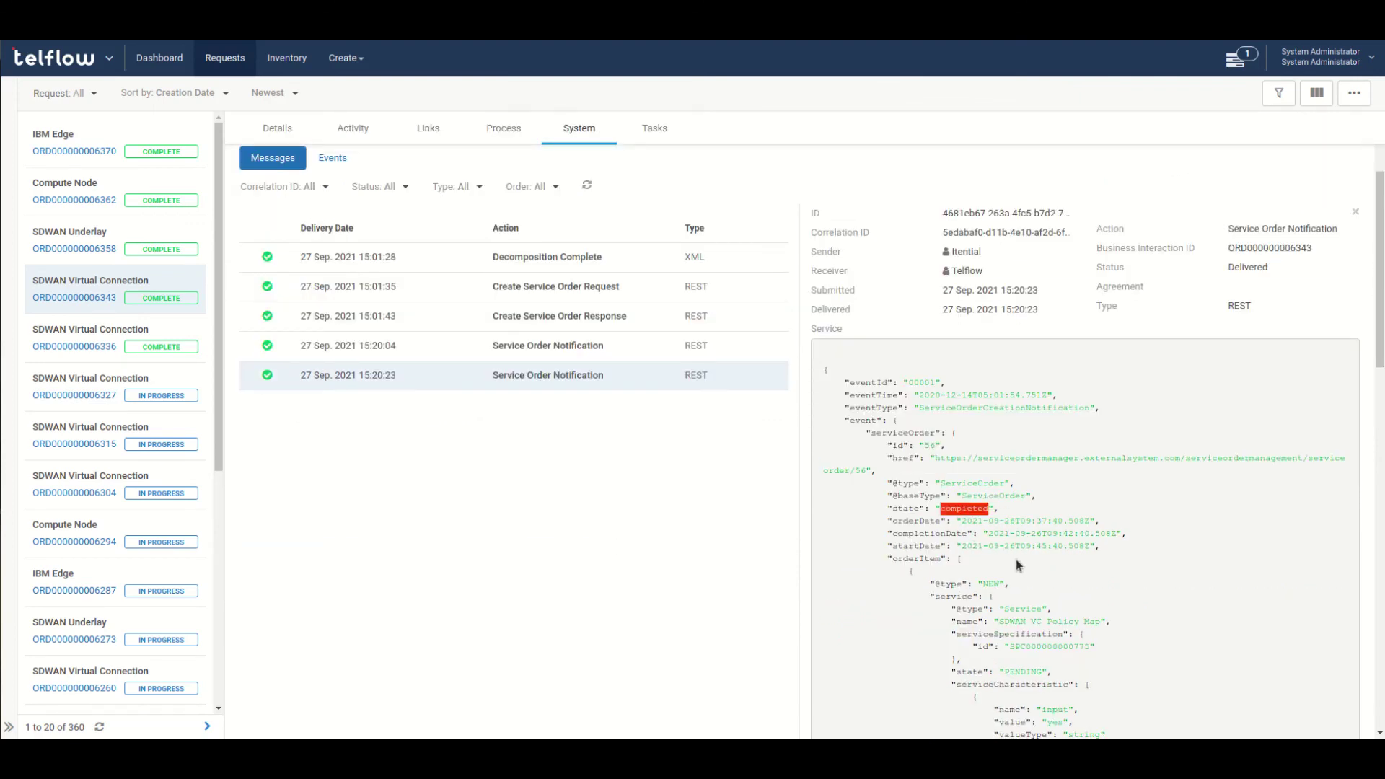
pyautogui.scroll(2, 1010, 555)
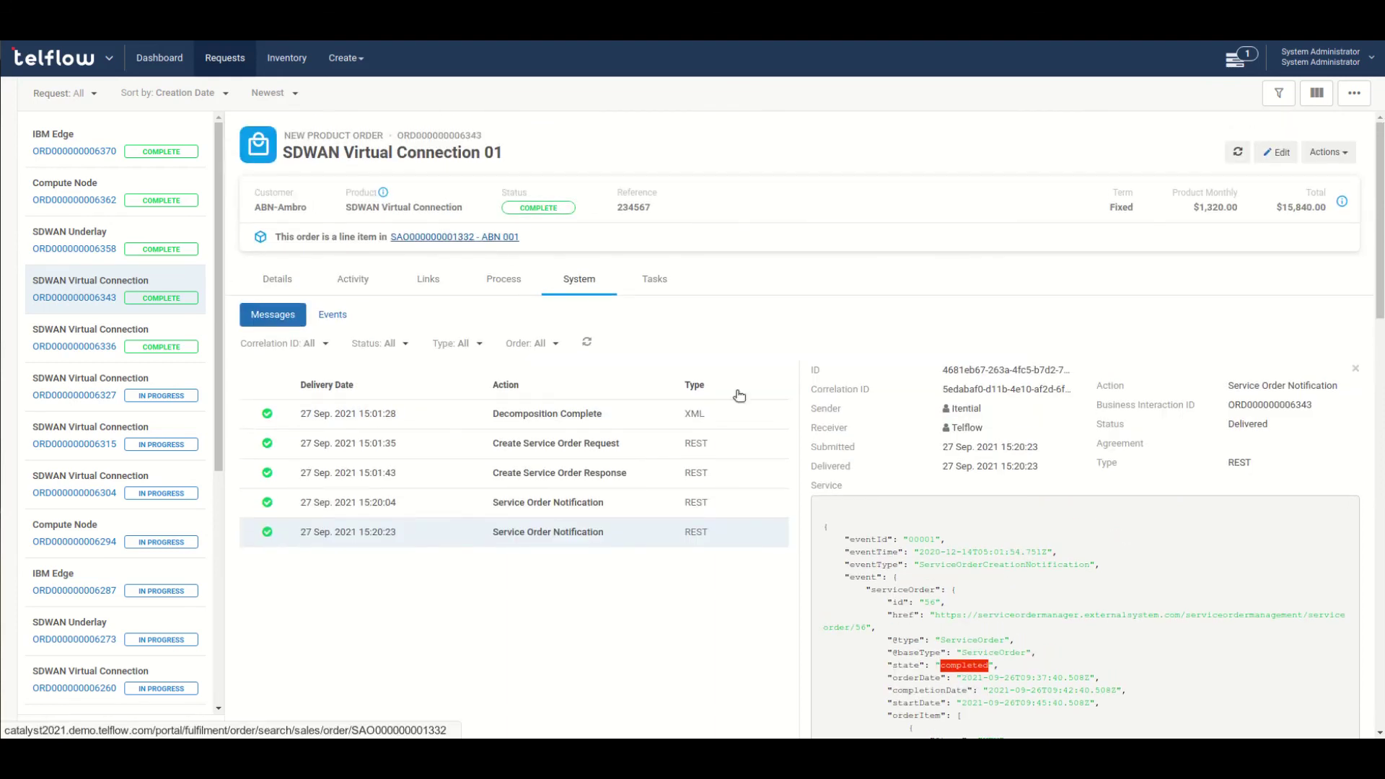